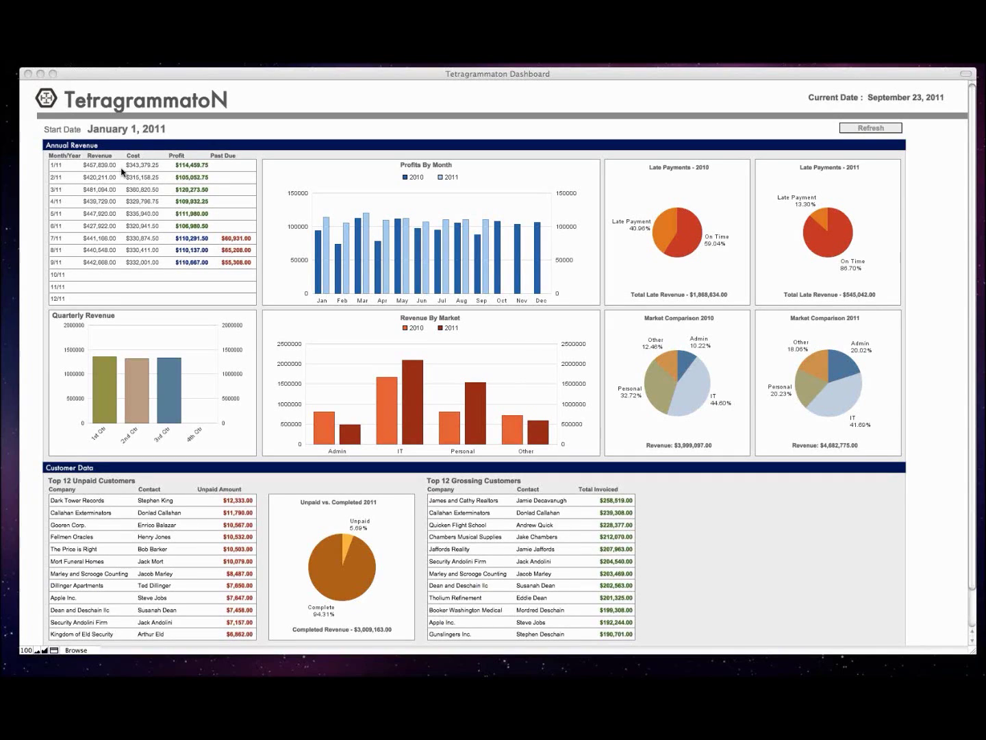
pyautogui.click(29, 132)
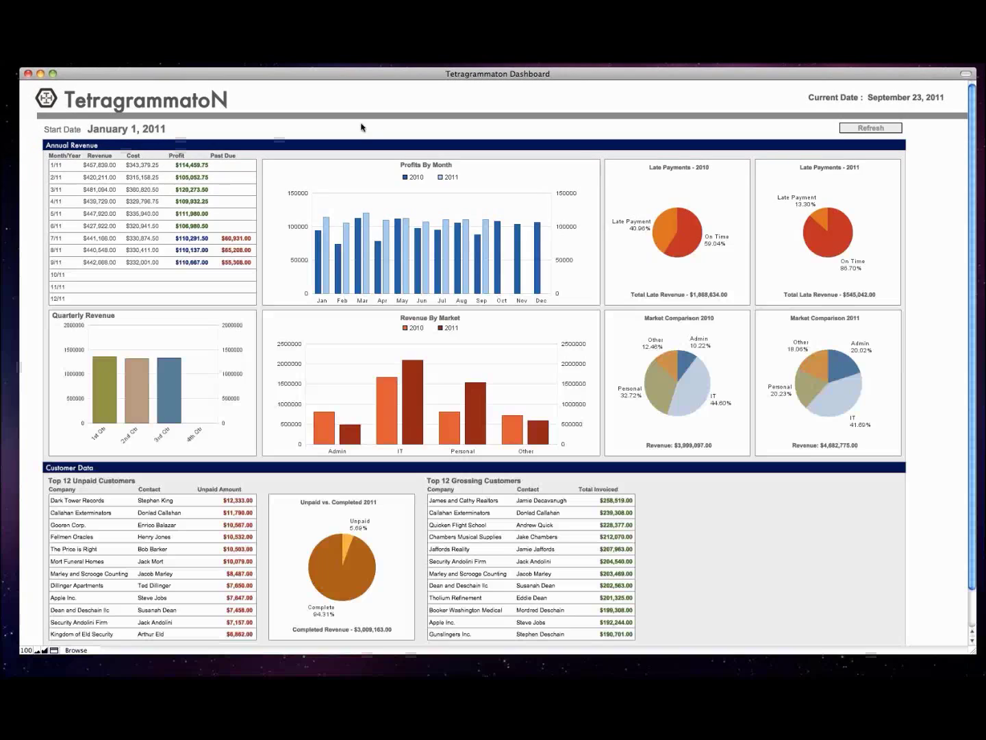
pyautogui.click(926, 163)
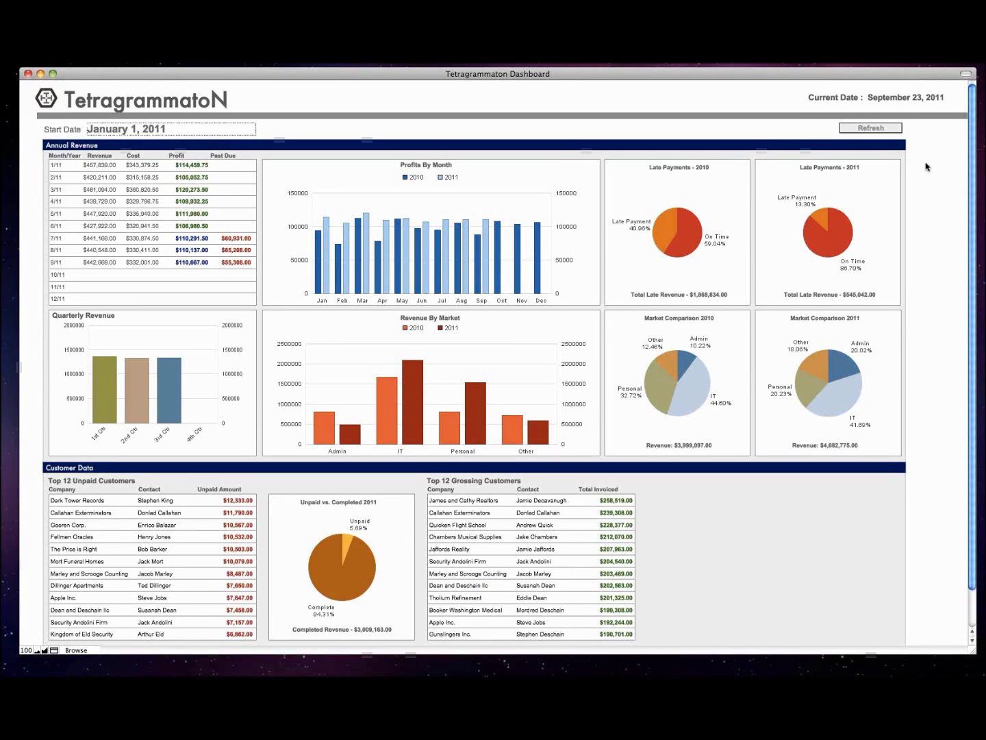
pyautogui.click(927, 168)
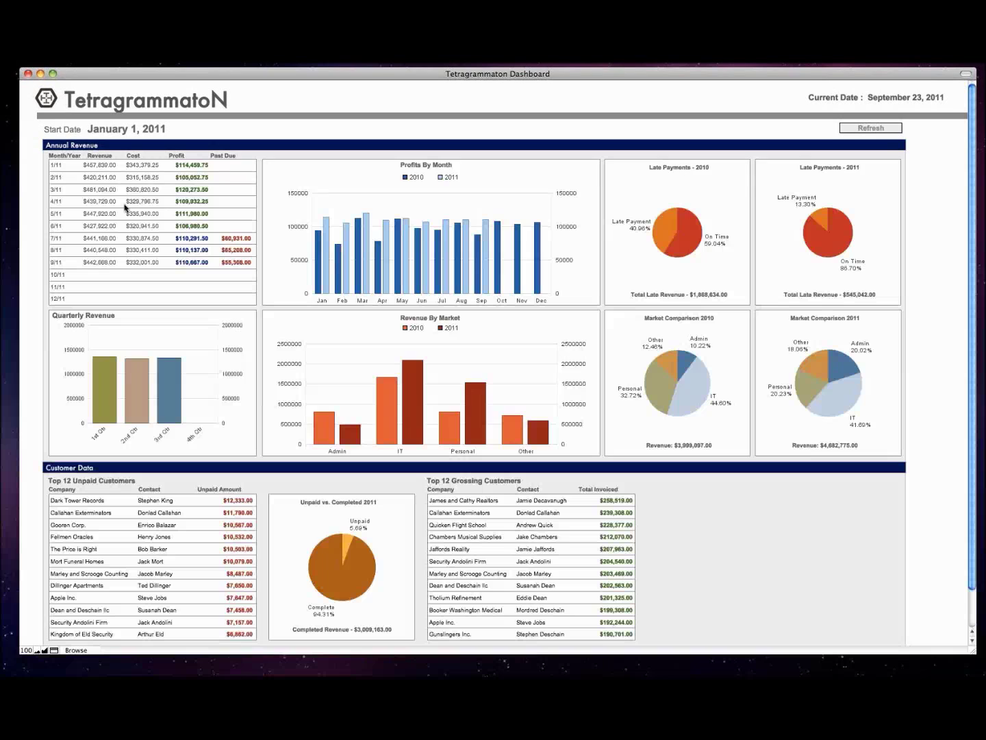
# Switch the dashboard to Layout mode, put the Inspector away and select the MonthsAll portal under Annual Revenue
pyautogui.press('super+l')
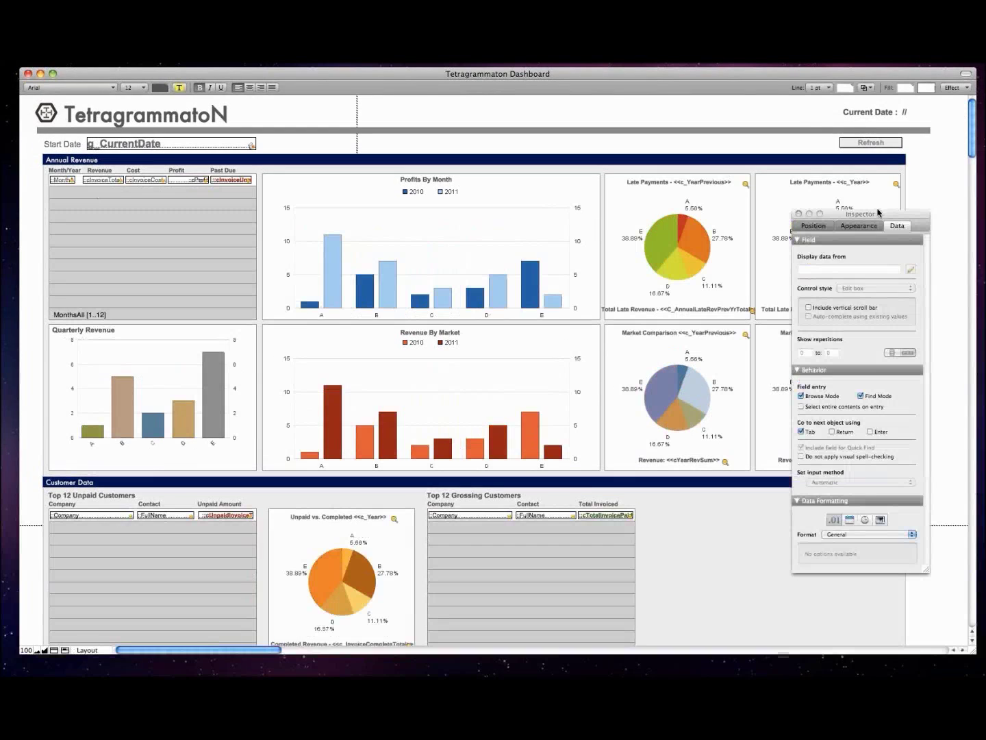
pyautogui.moveTo(878, 213); pyautogui.dragTo(929, 257)
pyautogui.click(848, 255)
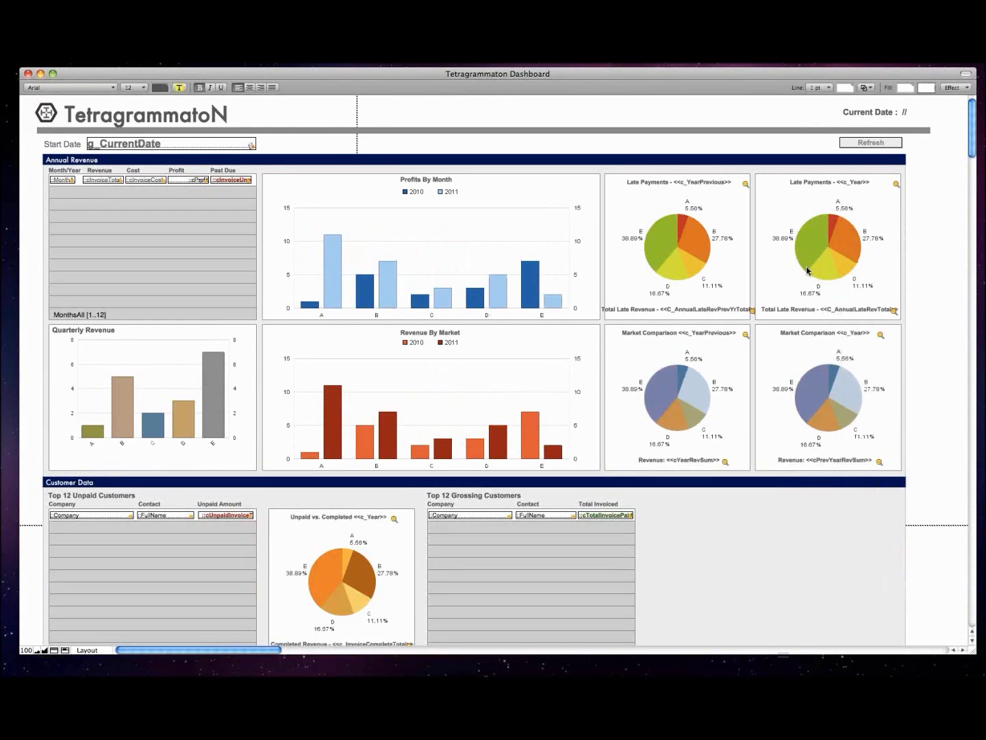
pyautogui.click(96, 281)
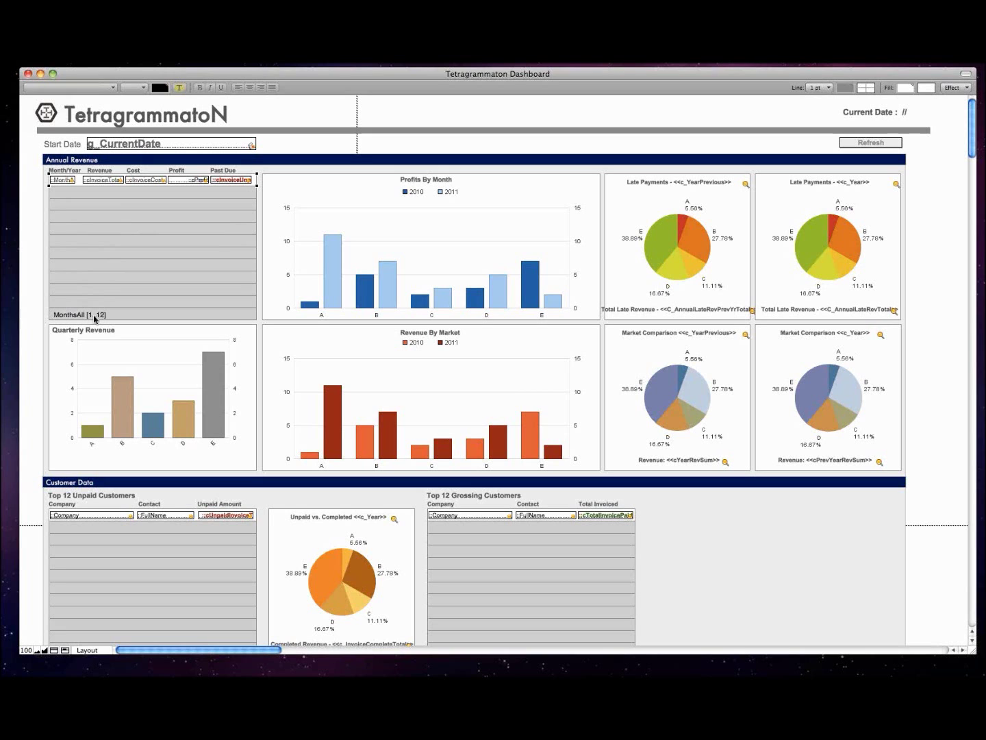
# Open the database definition and examine its relationships graph and the Dashboard table in the table list
pyautogui.press('super+shift+d')
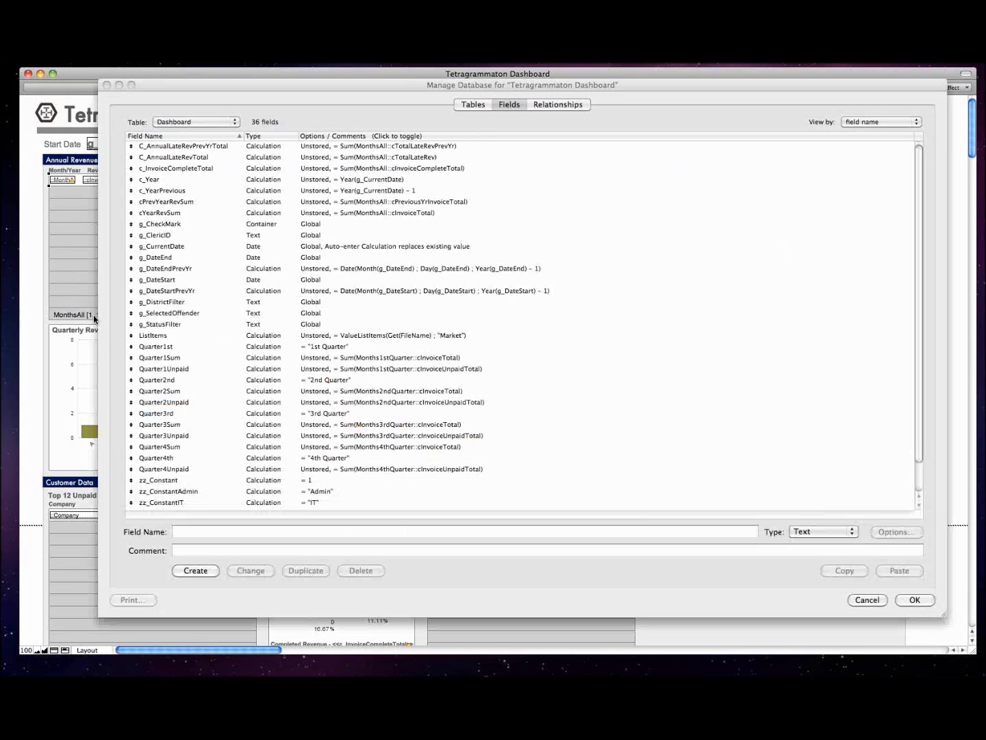
pyautogui.click(550, 271)
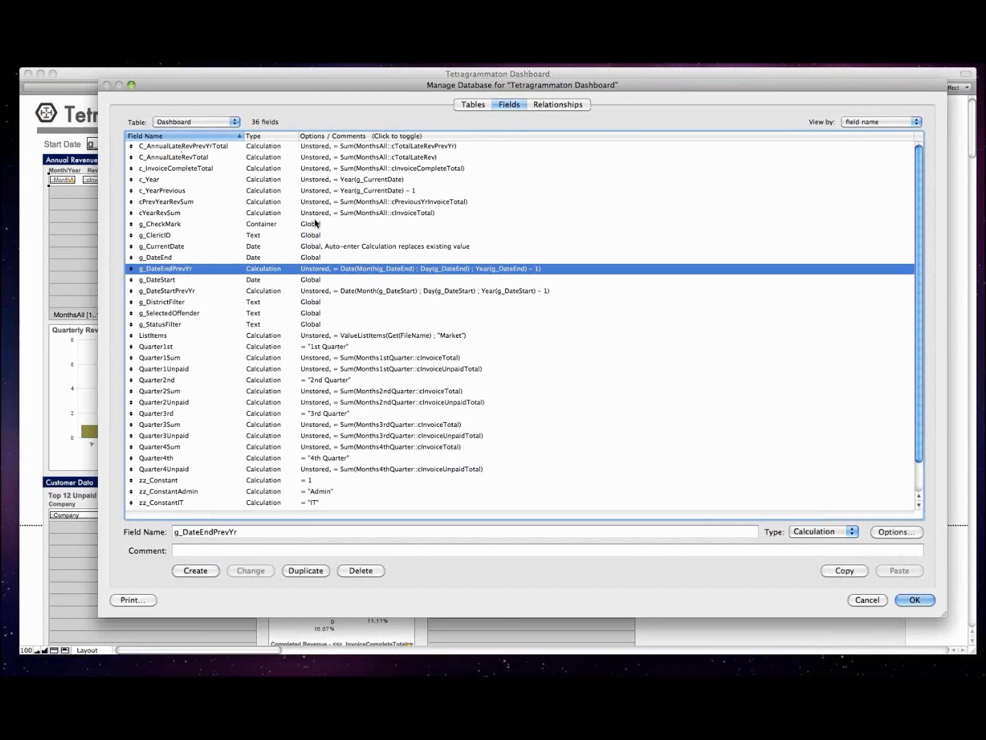
pyautogui.click(554, 103)
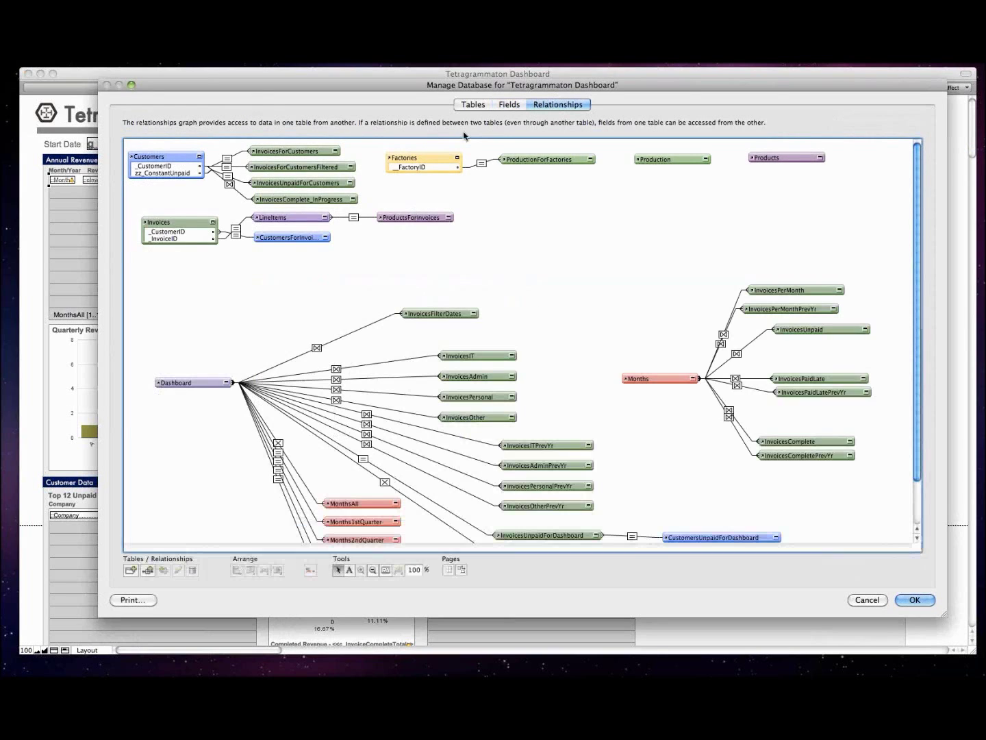
pyautogui.click(471, 105)
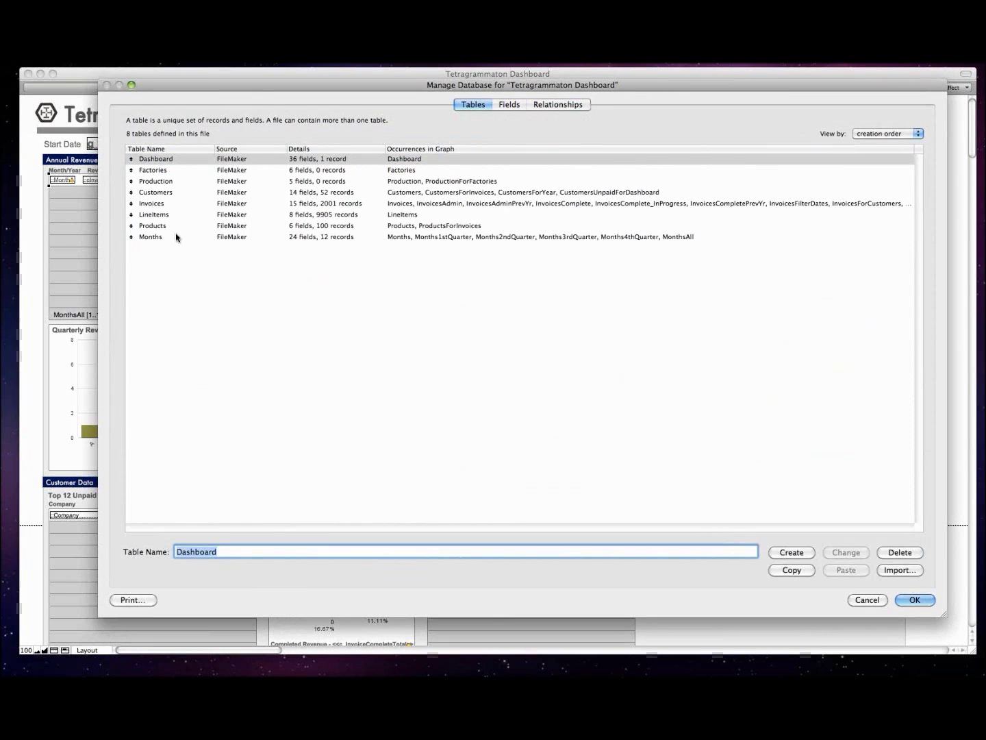
pyautogui.click(155, 158)
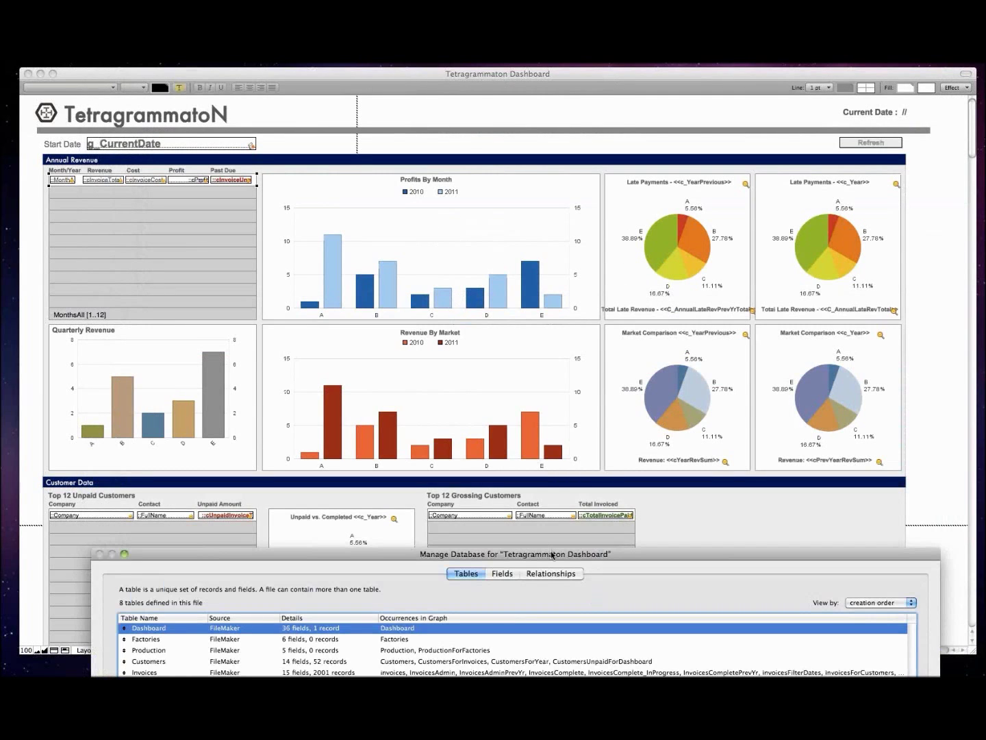
pyautogui.moveTo(550, 550); pyautogui.dragTo(513, 96)
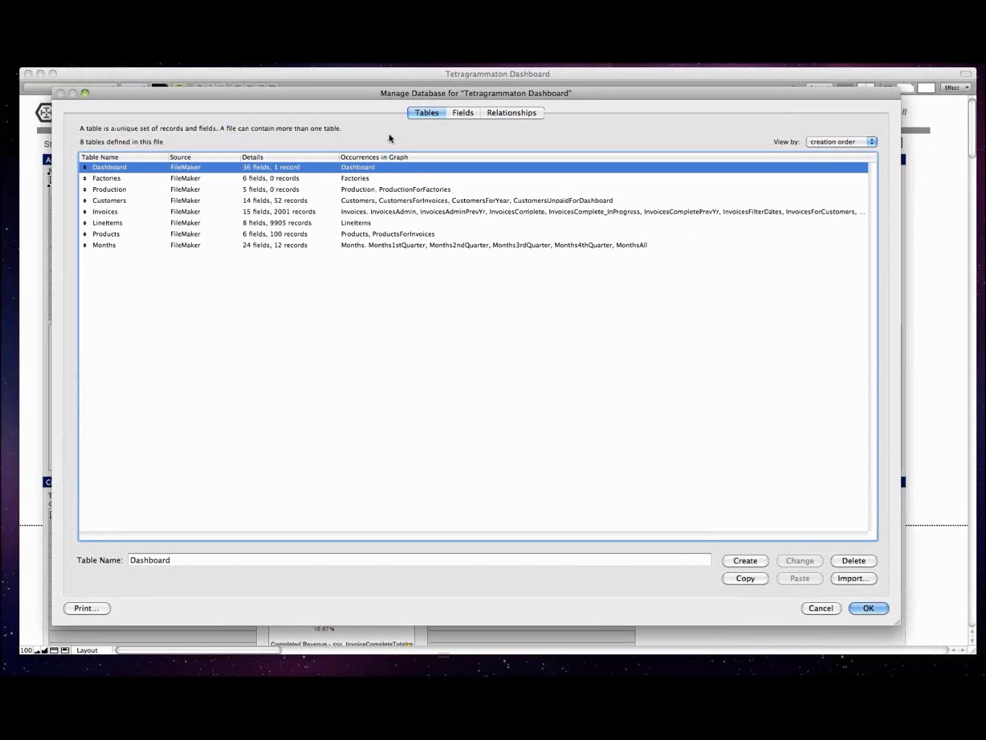
# Select the Months table in the table list and compare it with the MonthsAll portal on the layout behind the dialog
pyautogui.click(126, 248)
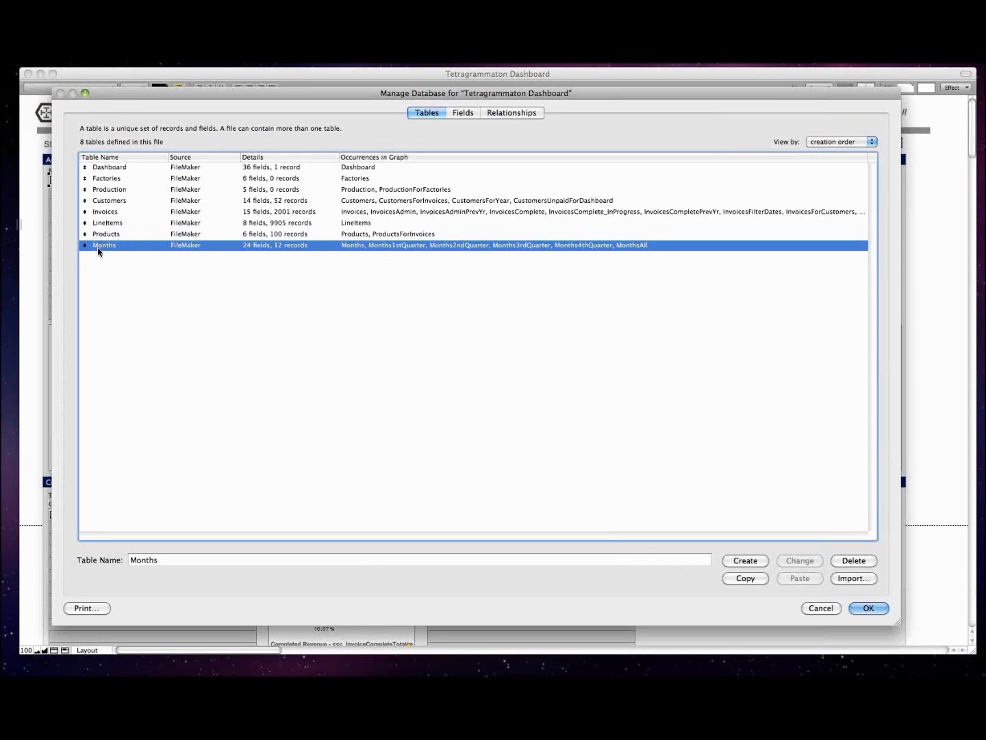
pyautogui.moveTo(117, 99); pyautogui.dragTo(124, 469)
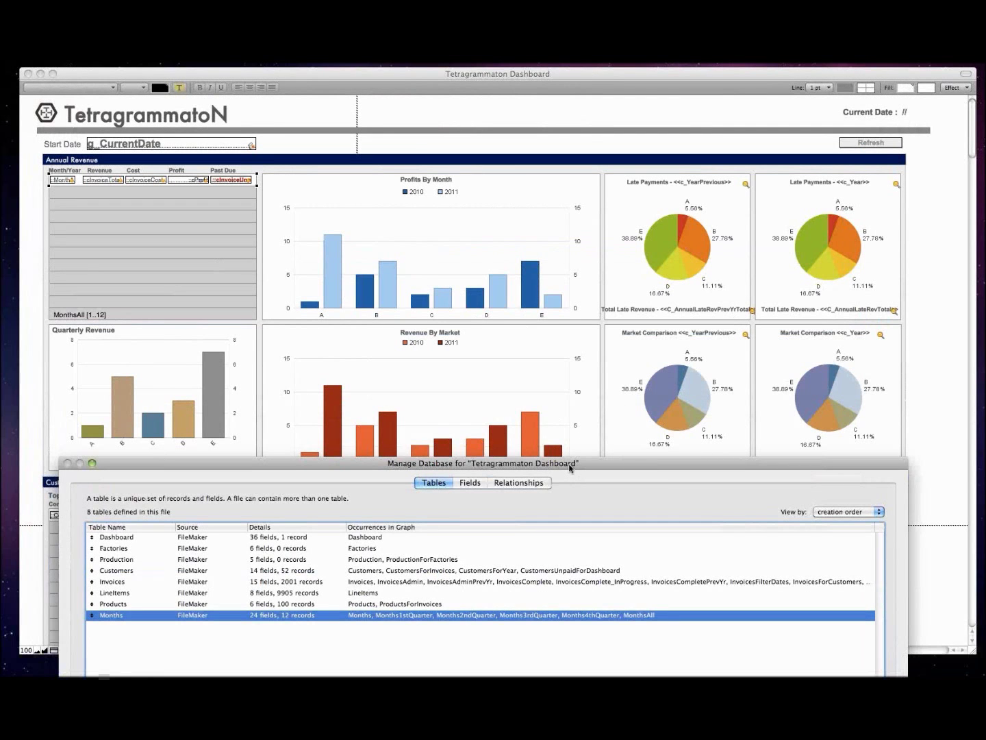
pyautogui.moveTo(569, 468); pyautogui.dragTo(573, 98)
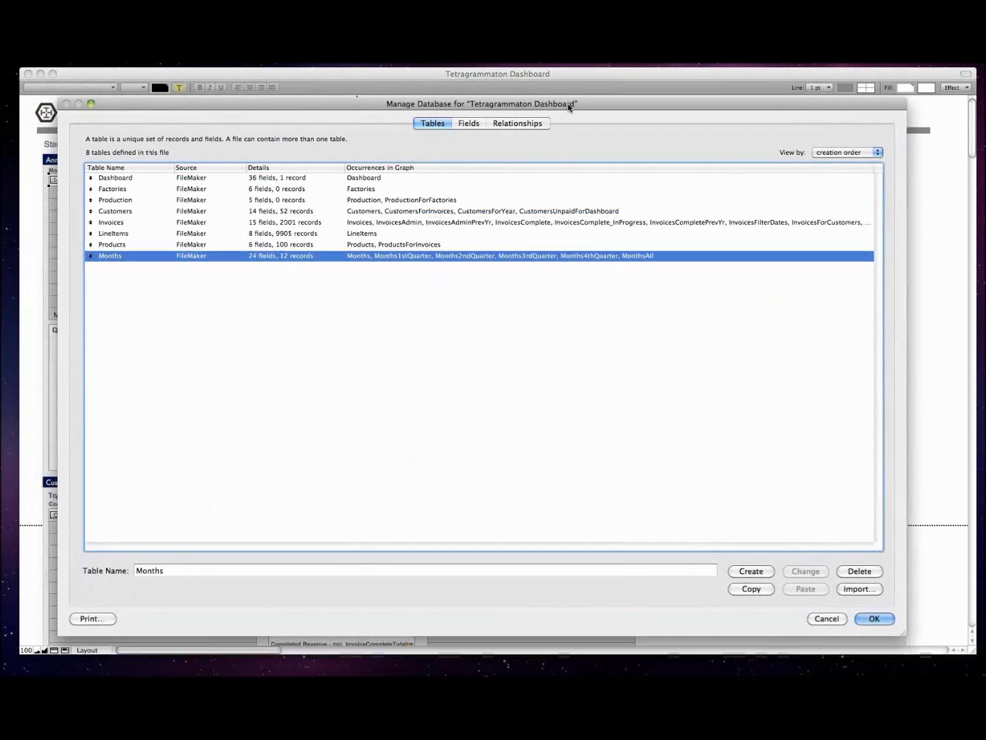
# Examine the field definitions of the Dashboard table, including the global fields g_CheckMark and g_ClericID
pyautogui.click(480, 124)
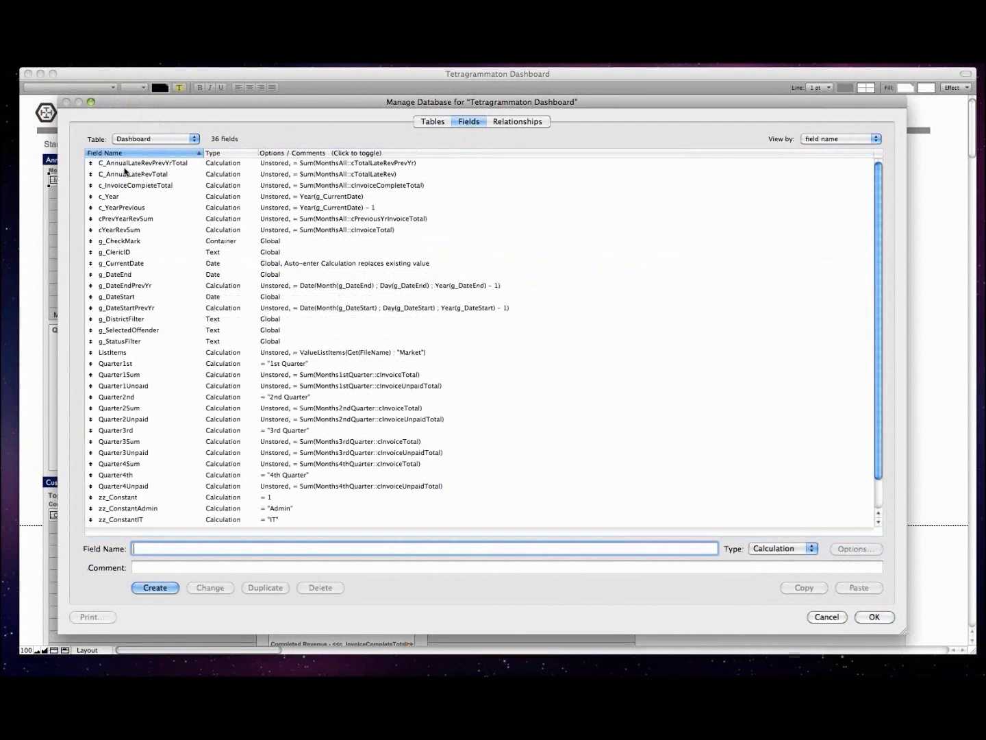
pyautogui.click(125, 163)
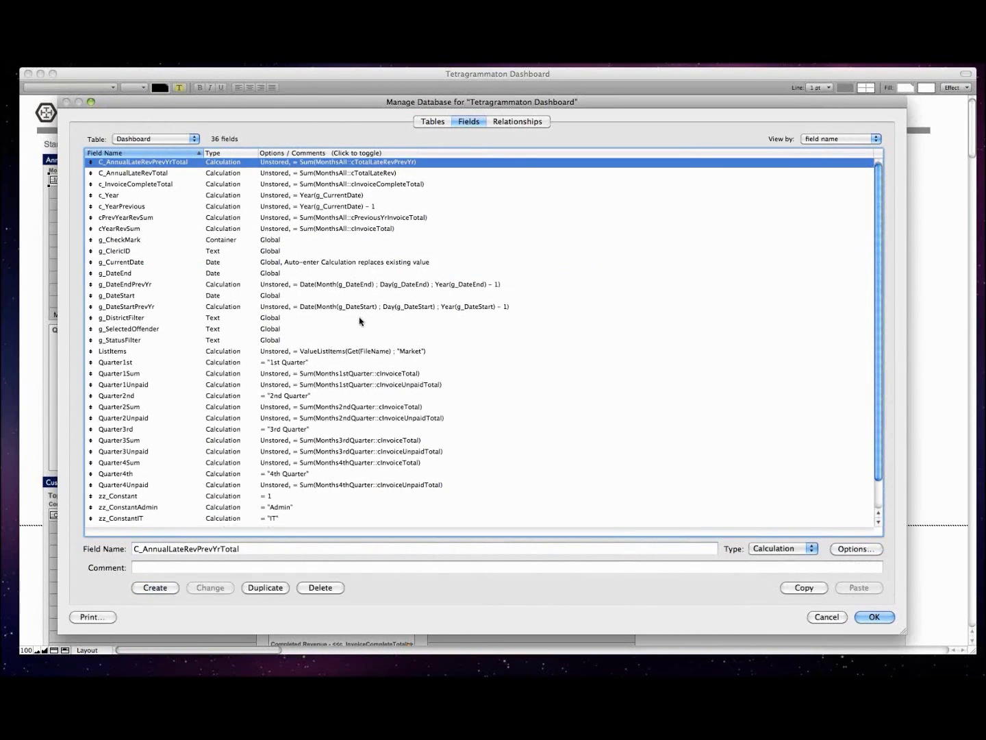
pyautogui.scroll(-3, 357, 322)
pyautogui.click(270, 209)
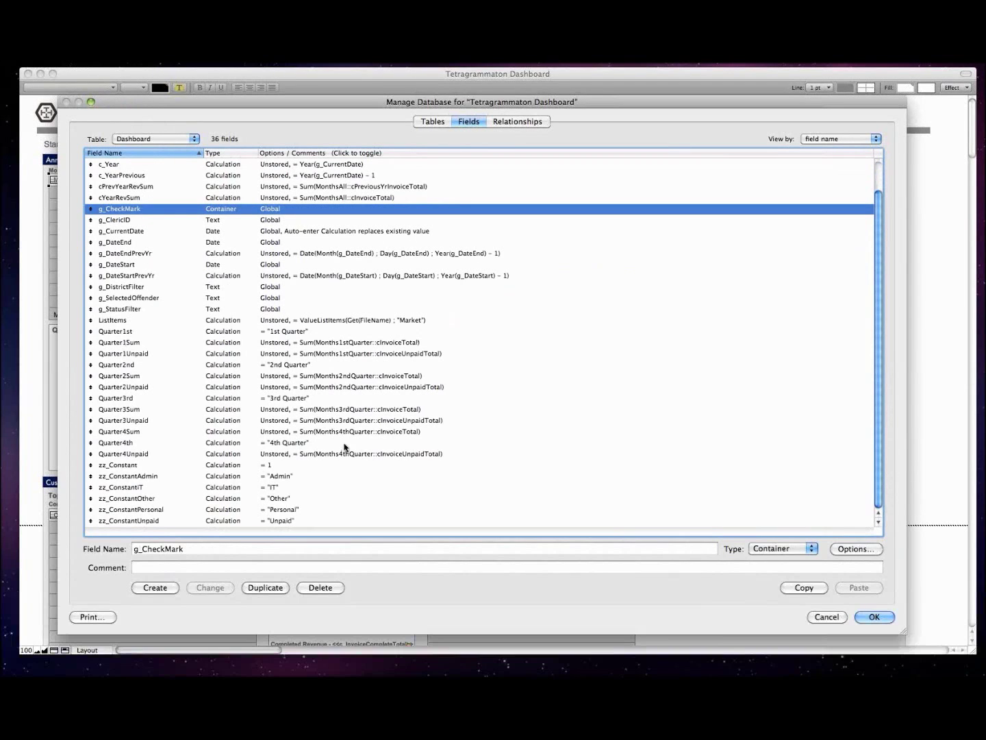
pyautogui.scroll(3, 319, 294)
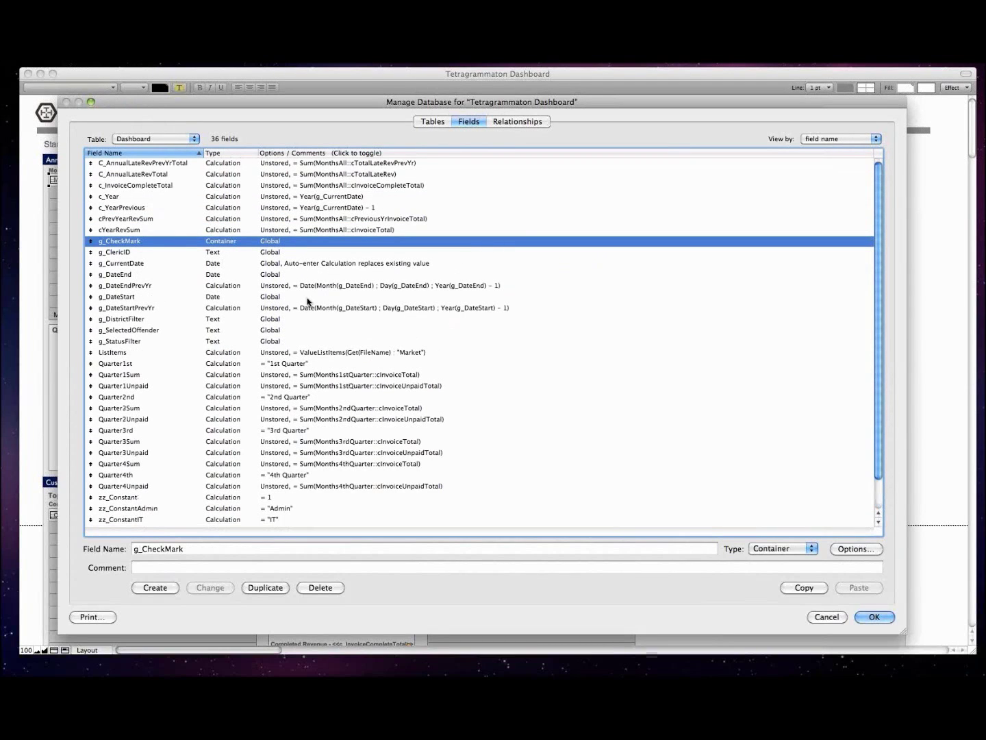
pyautogui.click(279, 253)
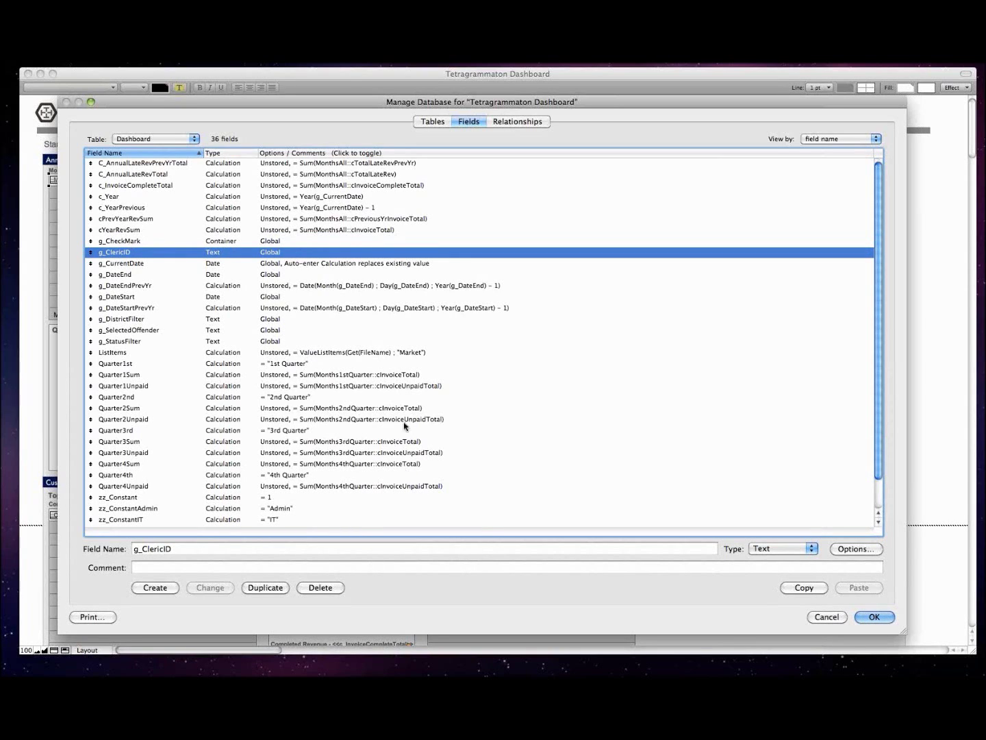
# Show the Months table's fields, examine the MonthNumber field and close the database definition
pyautogui.click(137, 139)
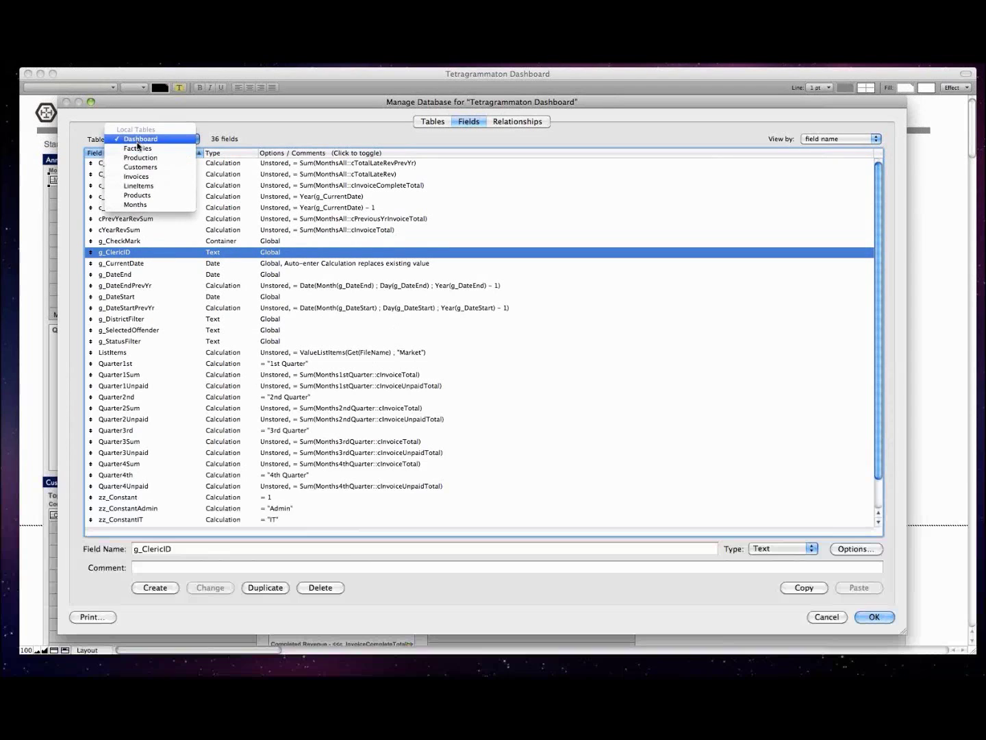
pyautogui.click(145, 205)
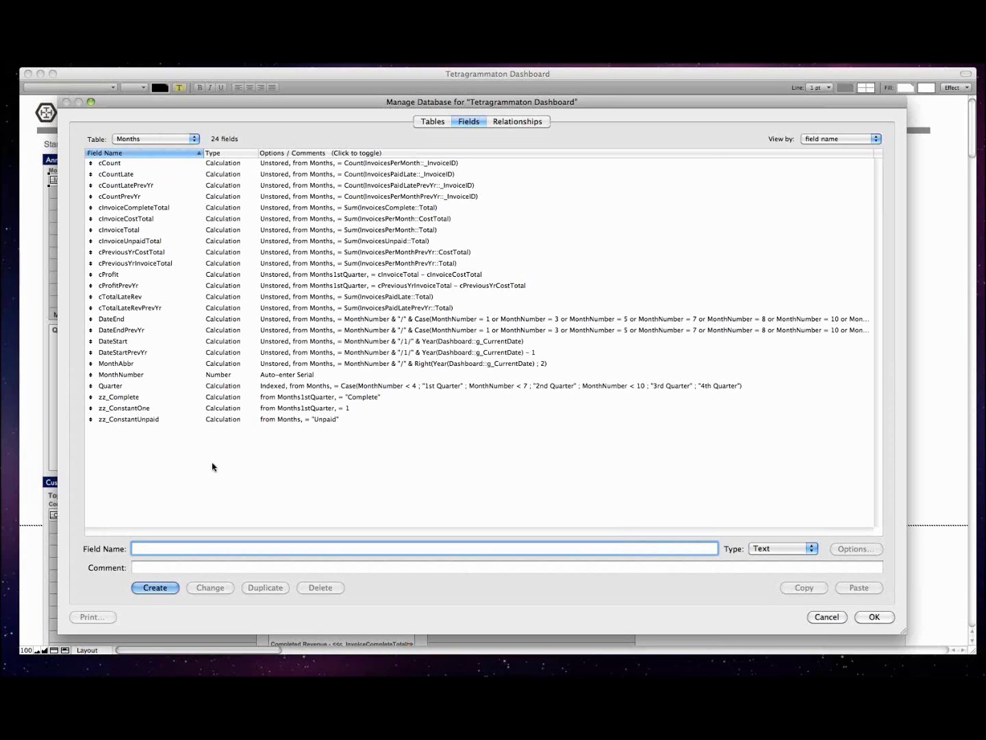
pyautogui.click(161, 377)
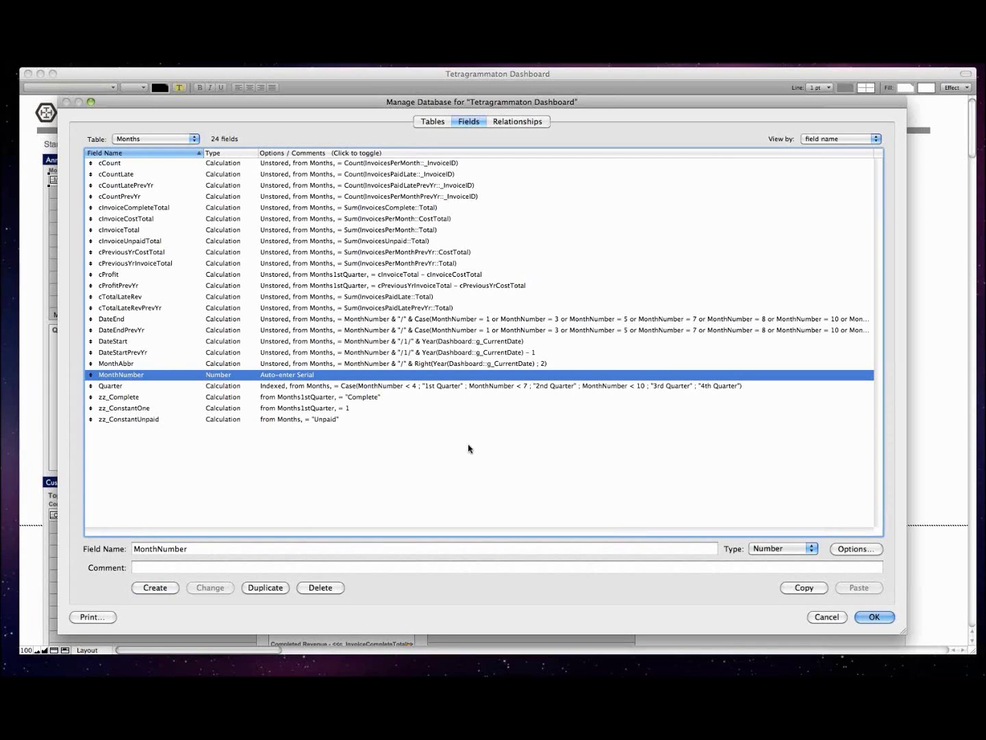
pyautogui.click(872, 617)
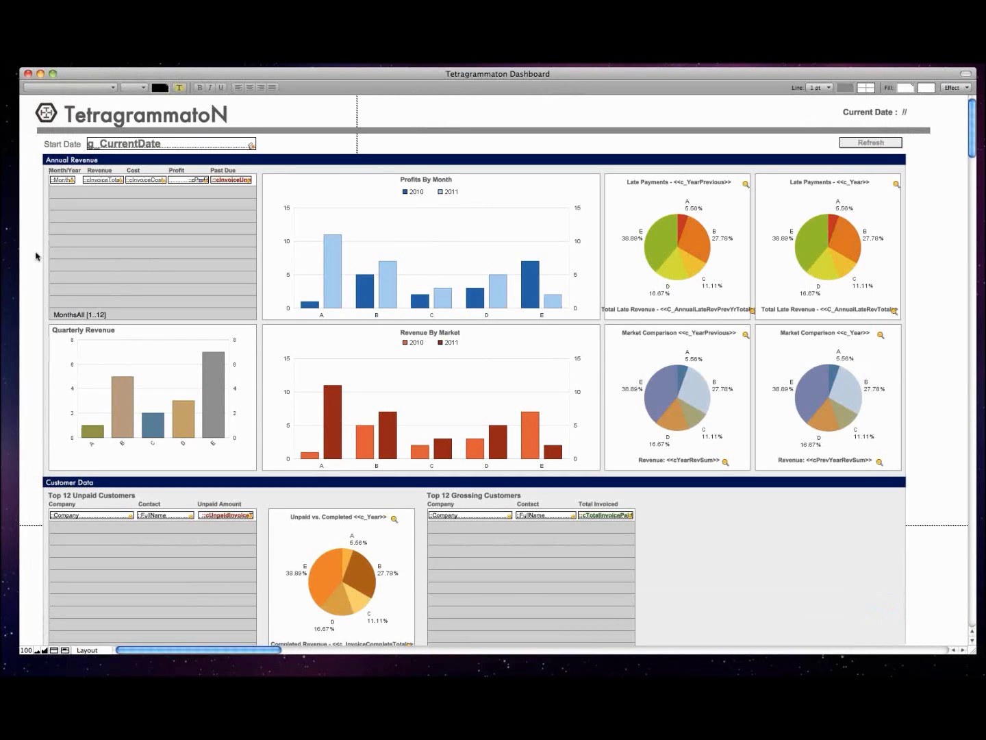
# Return the dashboard to Browse mode and inspect the first month's row in the Annual Revenue portal
pyautogui.press('super+b')
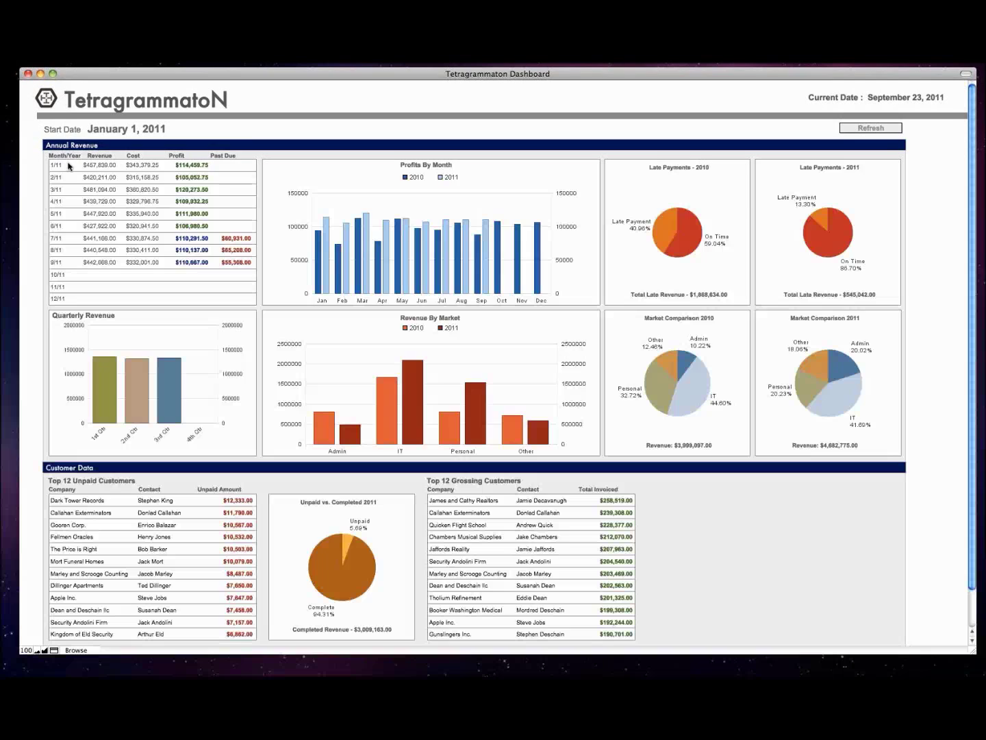
pyautogui.click(69, 165)
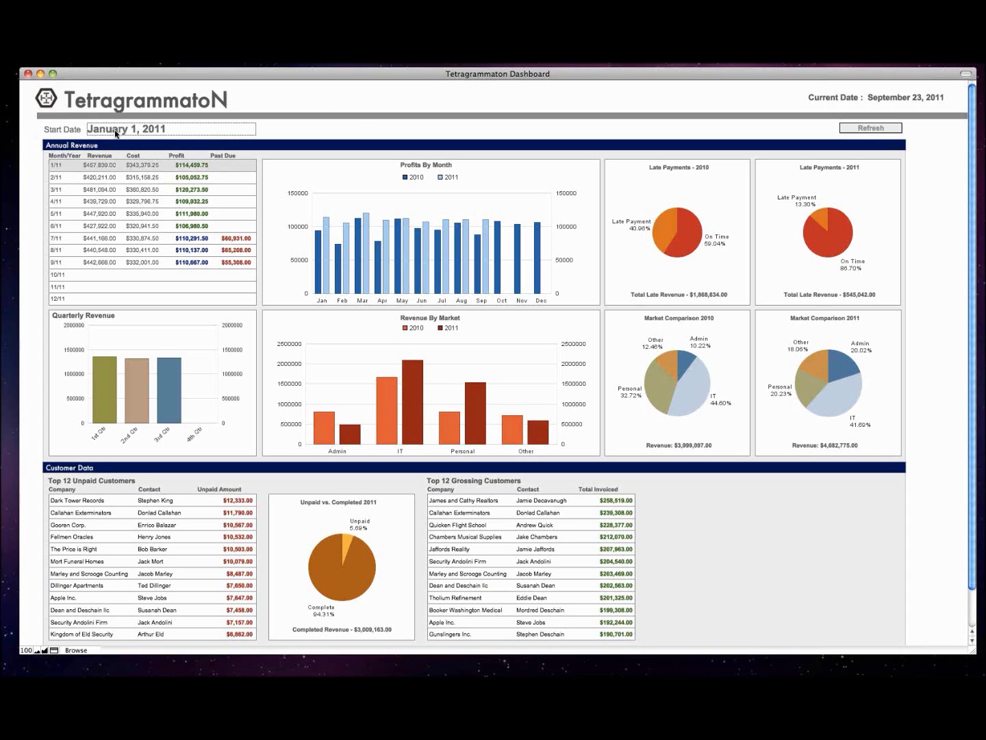
pyautogui.click(338, 136)
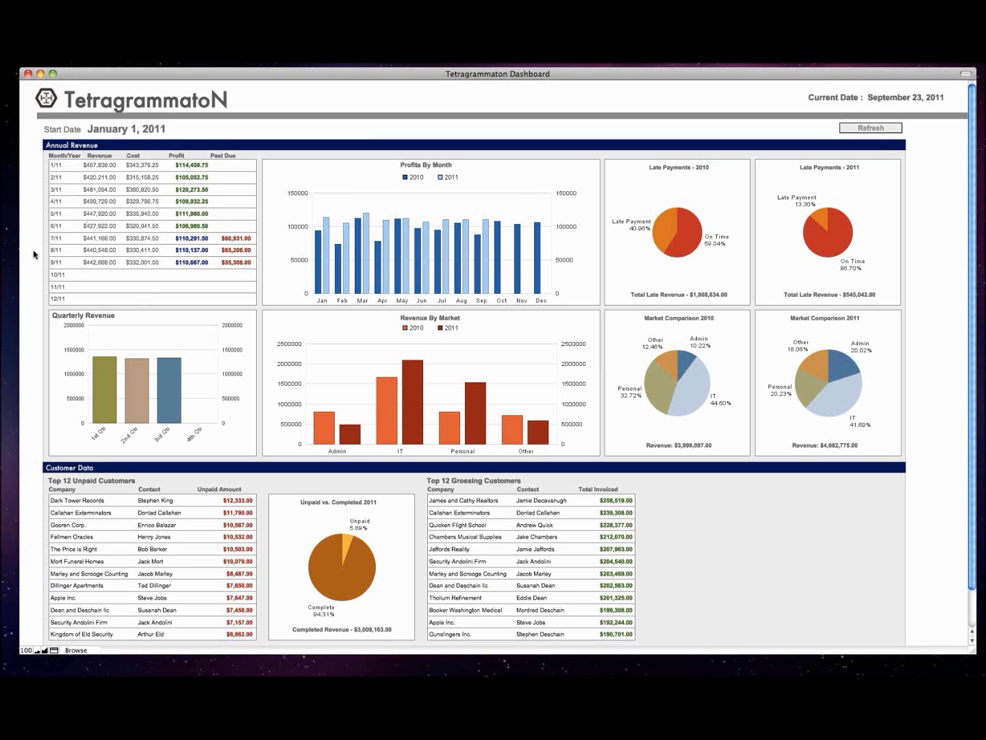
# Reopen the database definition and display the field list of the Months table
pyautogui.press('super+shift+d')
pyautogui.click(156, 139)
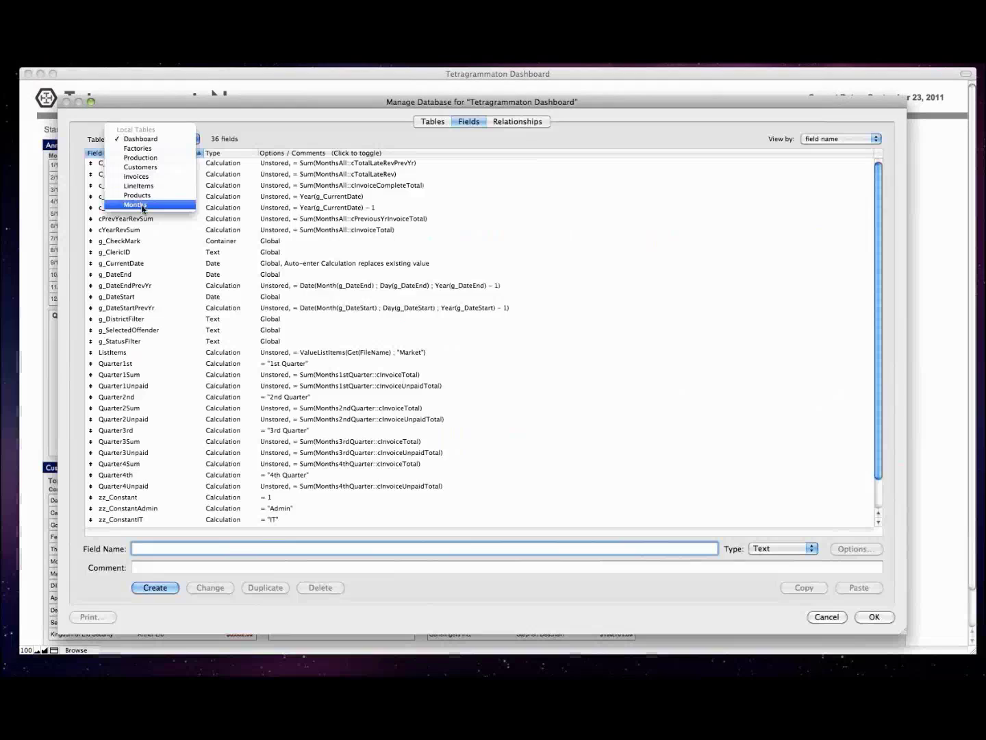
pyautogui.click(151, 202)
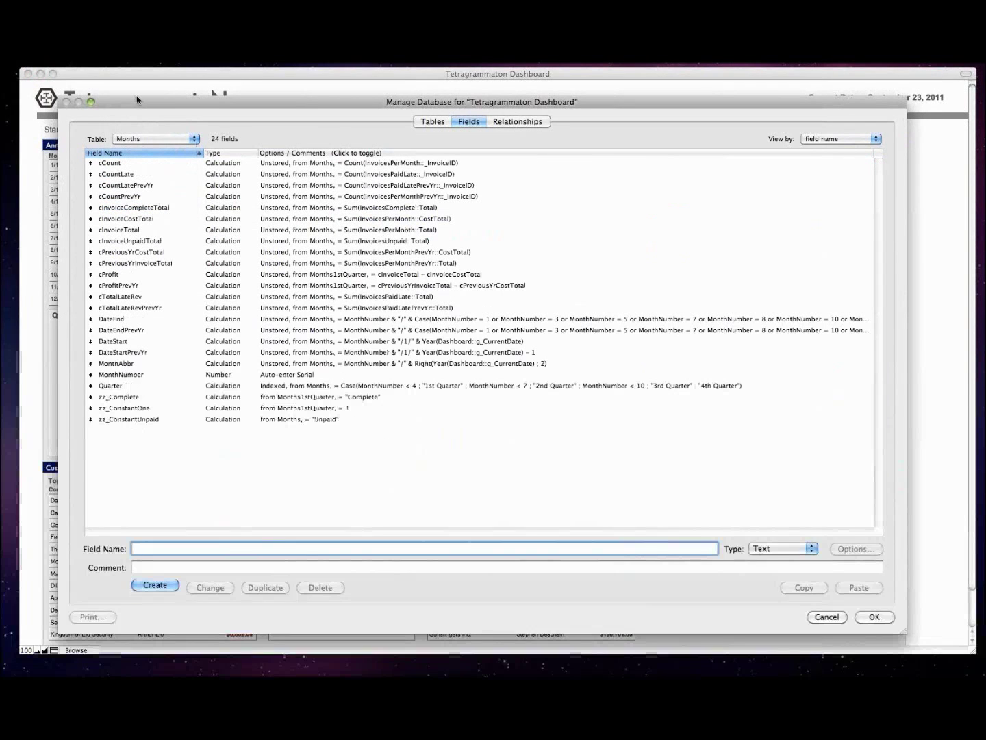
pyautogui.moveTo(137, 96); pyautogui.dragTo(131, 77)
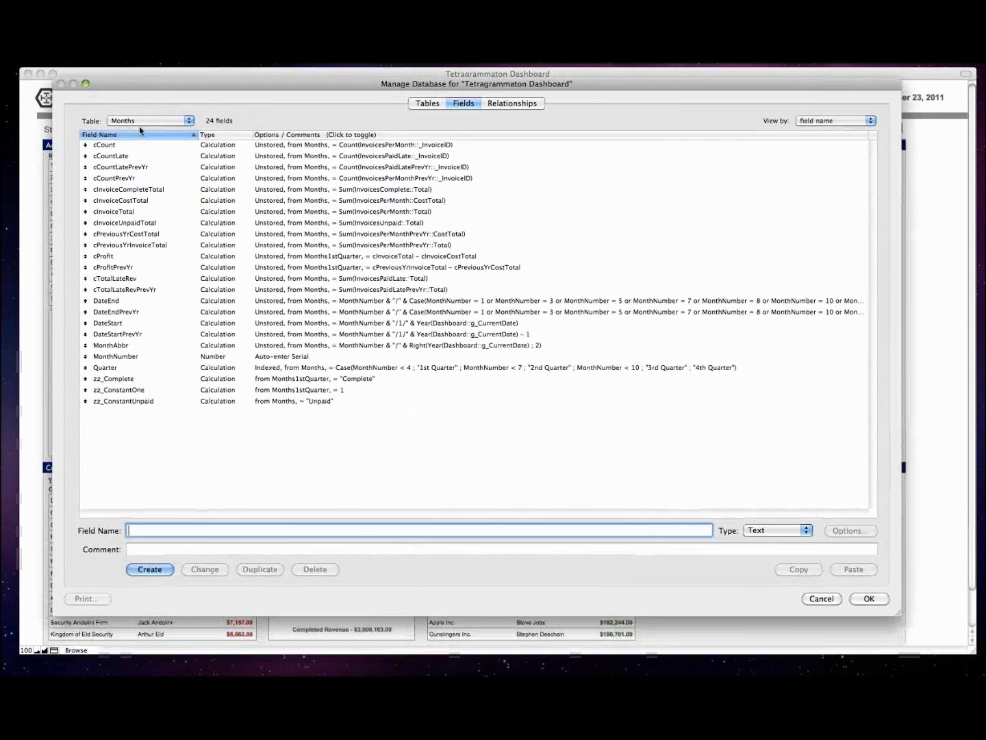
# Examine the Months table's DateStart and DateEnd calculations and their previous-year counterparts, DateStartPrevYr and DateEndPrevYr
pyautogui.click(107, 323)
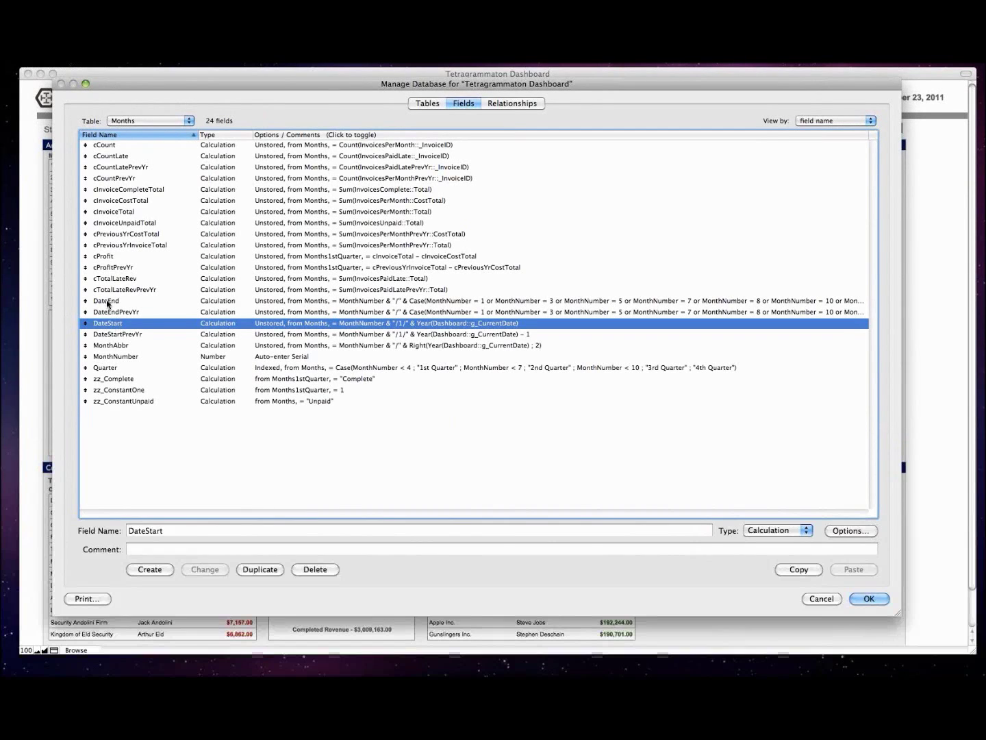
pyautogui.click(108, 303)
pyautogui.click(110, 324)
pyautogui.click(125, 302)
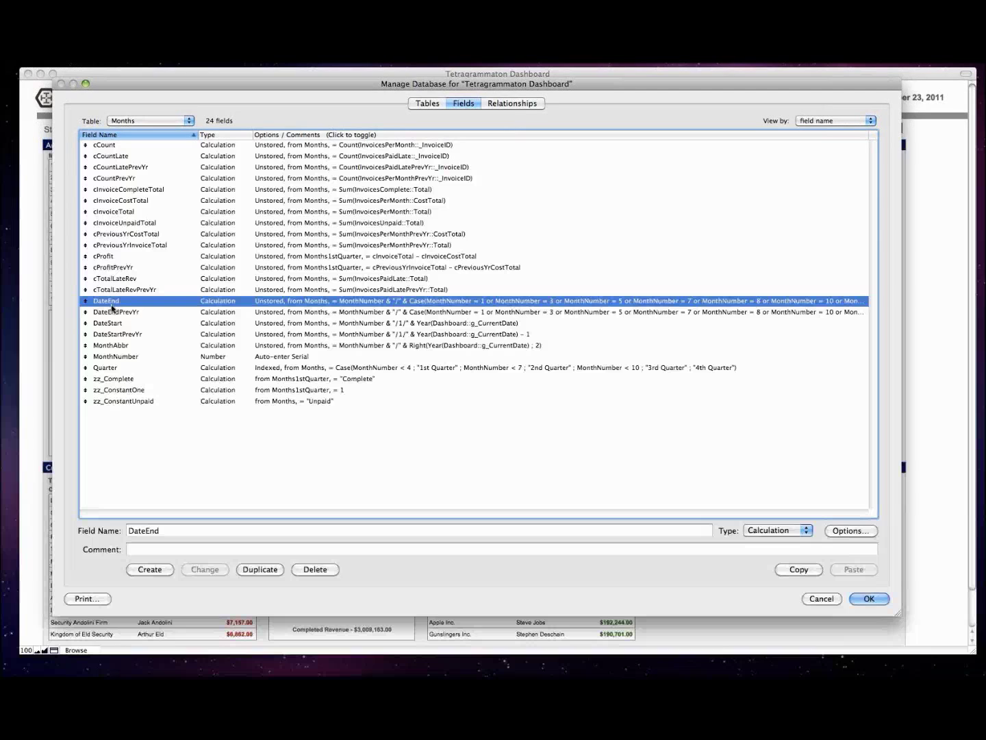
pyautogui.click(108, 324)
pyautogui.click(115, 301)
pyautogui.click(127, 337)
pyautogui.click(128, 313)
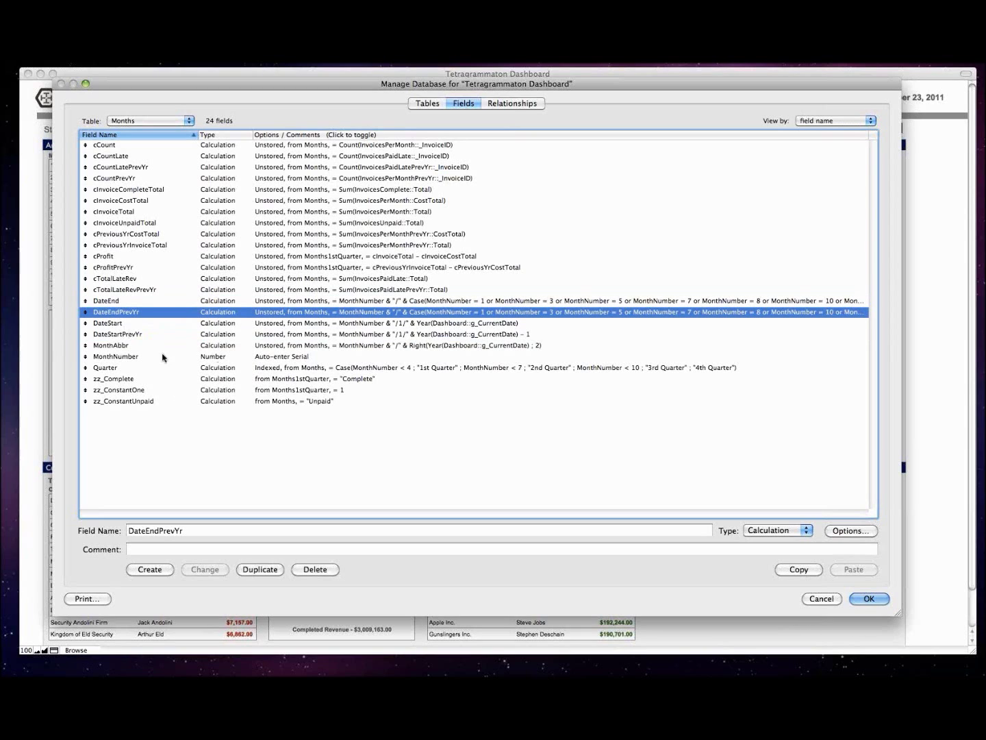
pyautogui.click(294, 485)
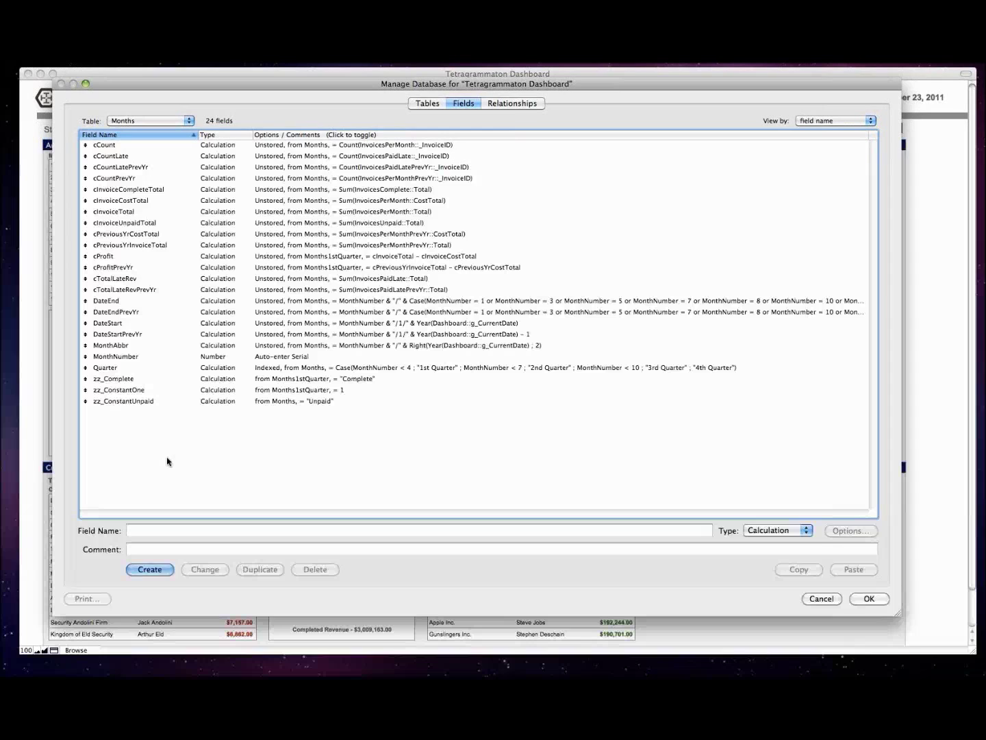
# Keep the Months table's fields displayed, uncover the dashboard's Annual Revenue portal behind the database definition, and close the definition
pyautogui.click(150, 120)
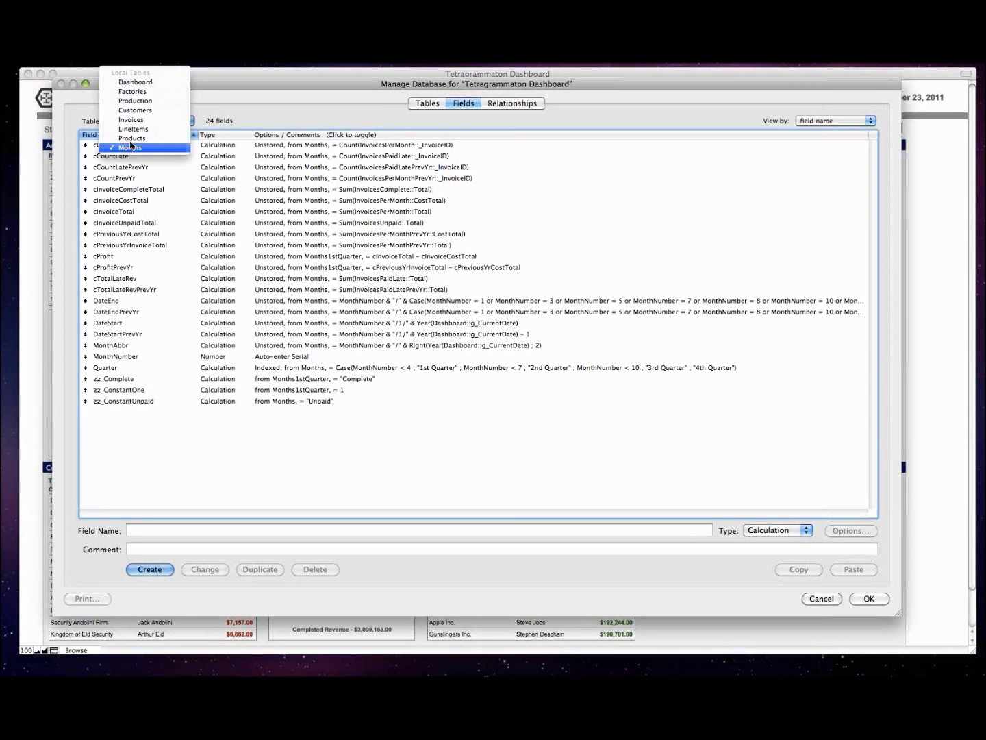
pyautogui.click(135, 150)
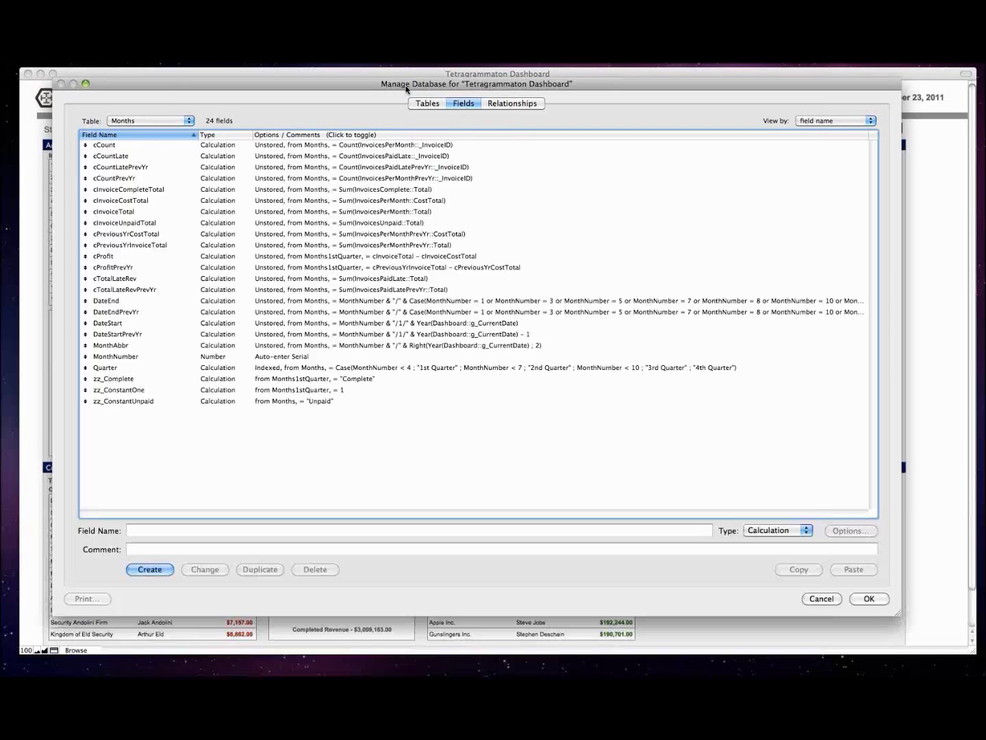
pyautogui.moveTo(408, 90); pyautogui.dragTo(413, 134)
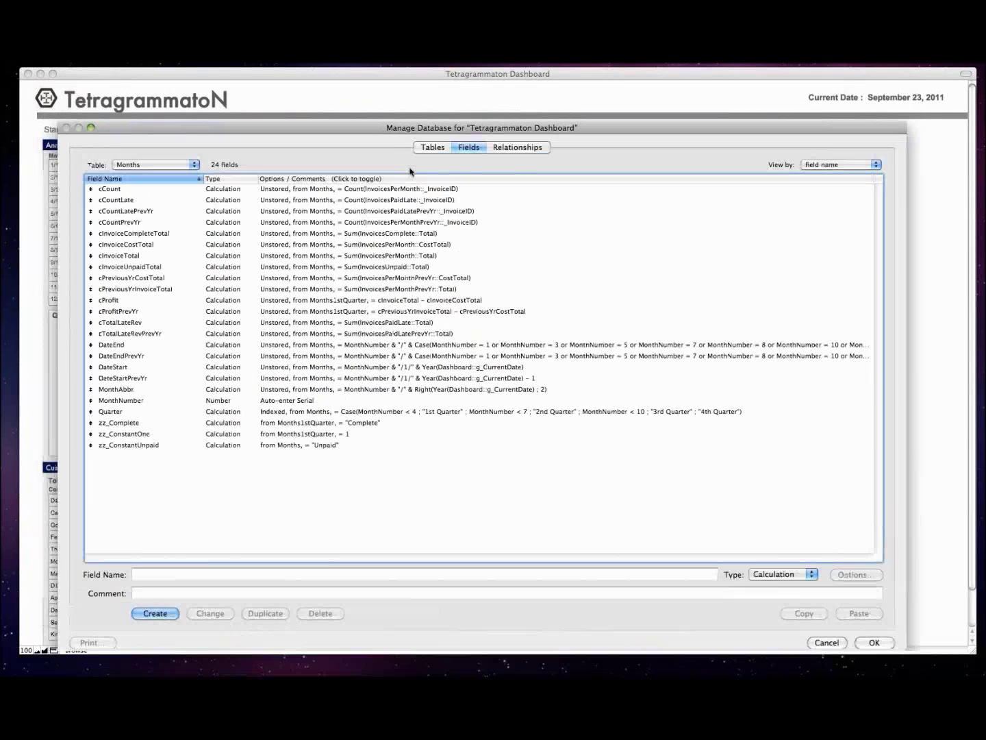
pyautogui.moveTo(322, 131); pyautogui.dragTo(465, 193)
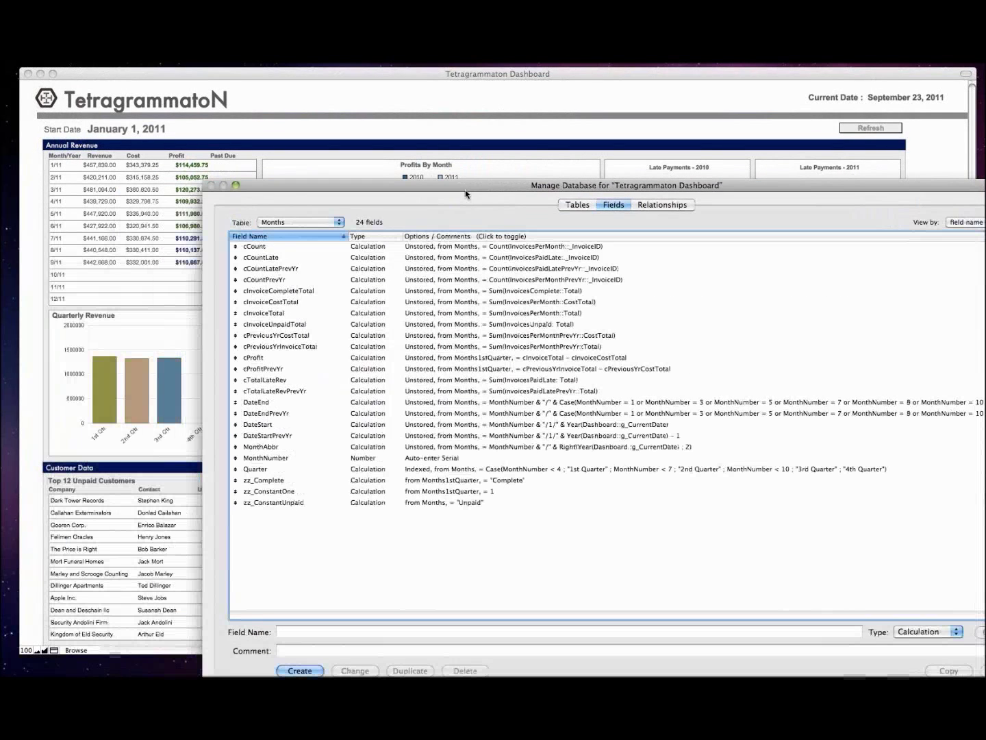
pyautogui.moveTo(466, 193); pyautogui.dragTo(391, 188)
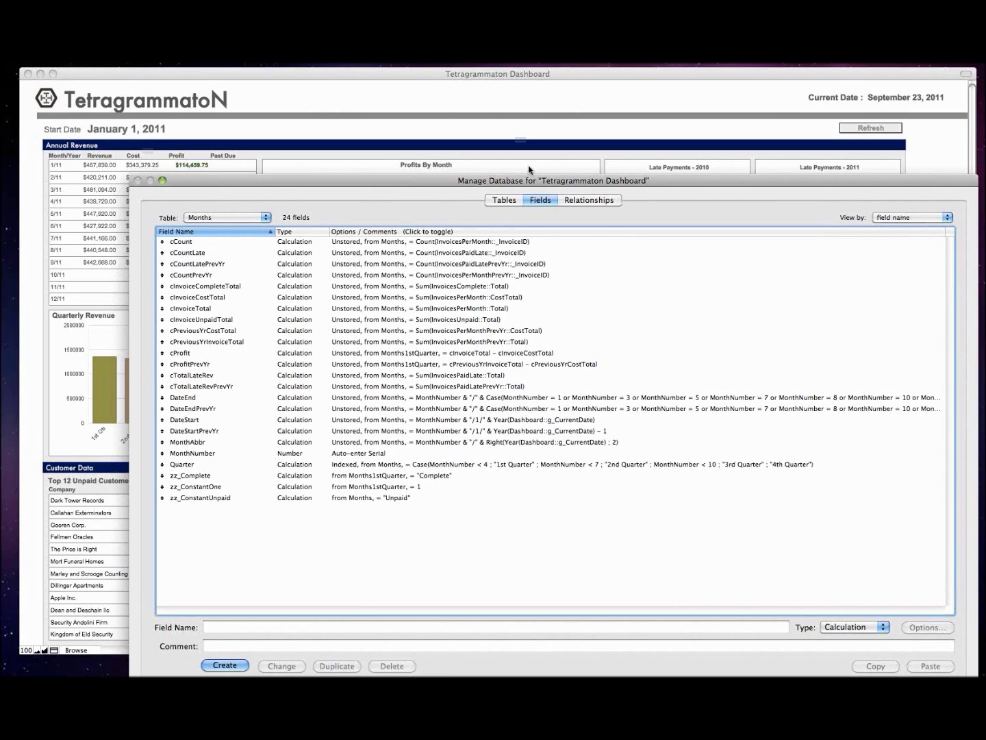
pyautogui.moveTo(529, 175); pyautogui.dragTo(488, 98)
pyautogui.click(847, 621)
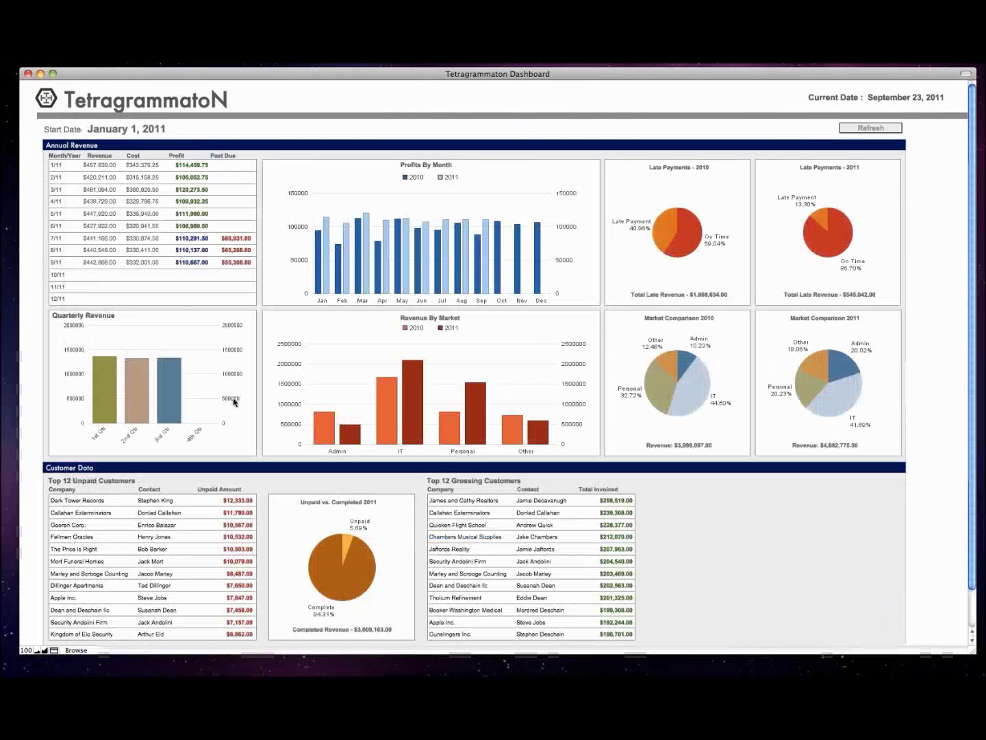
pyautogui.click(150, 130)
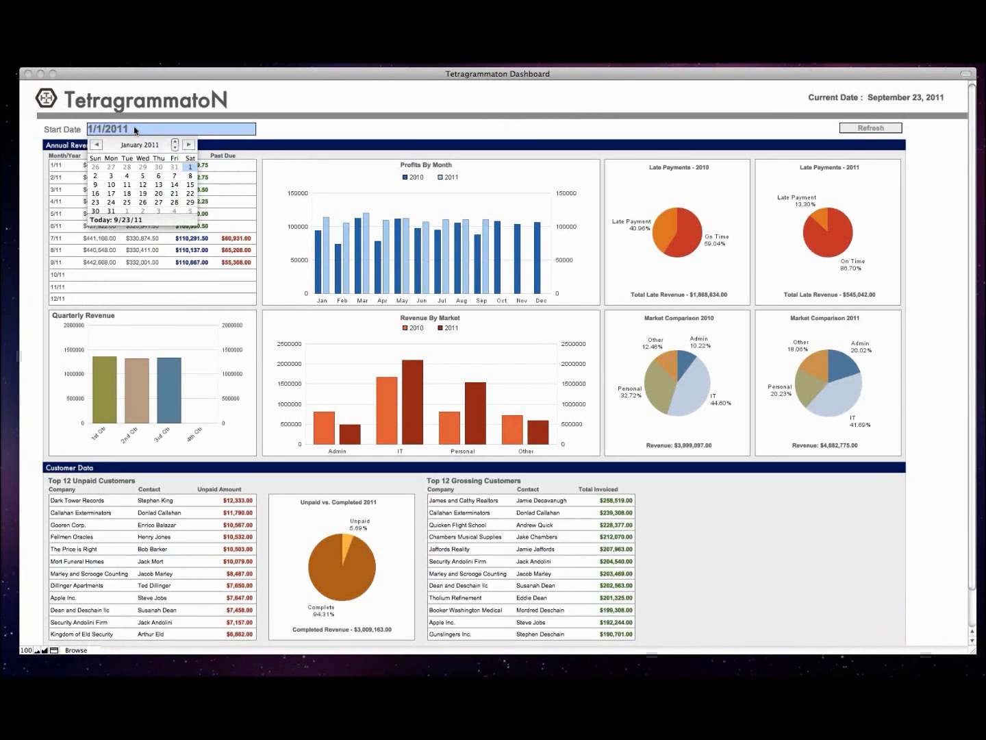
pyautogui.click(38, 391)
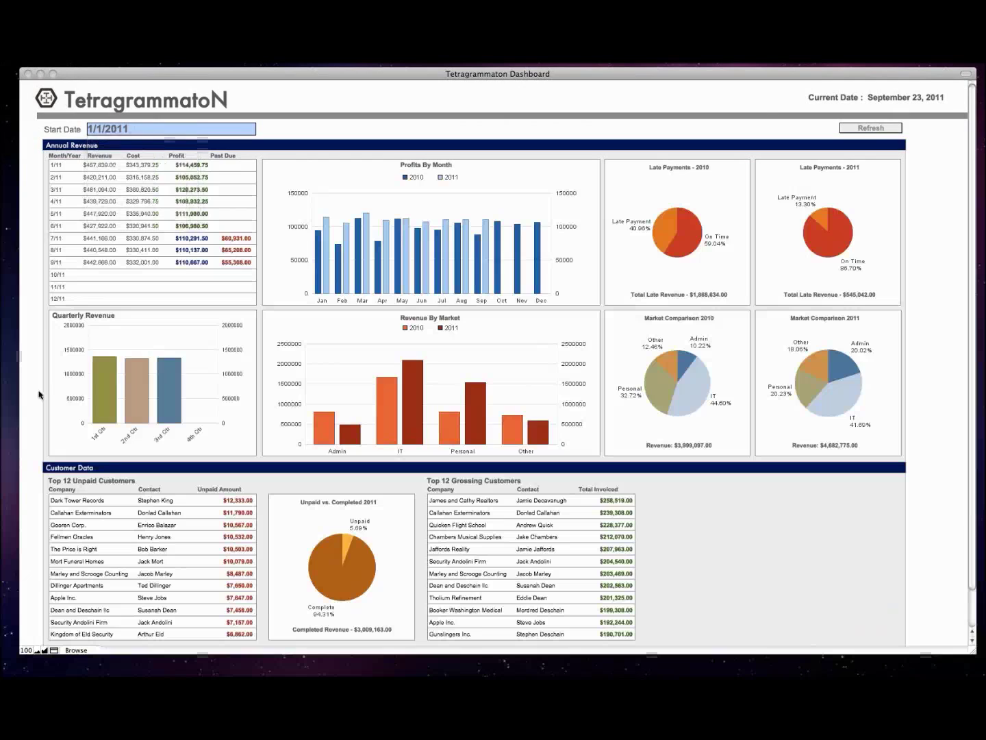
pyautogui.write('a')
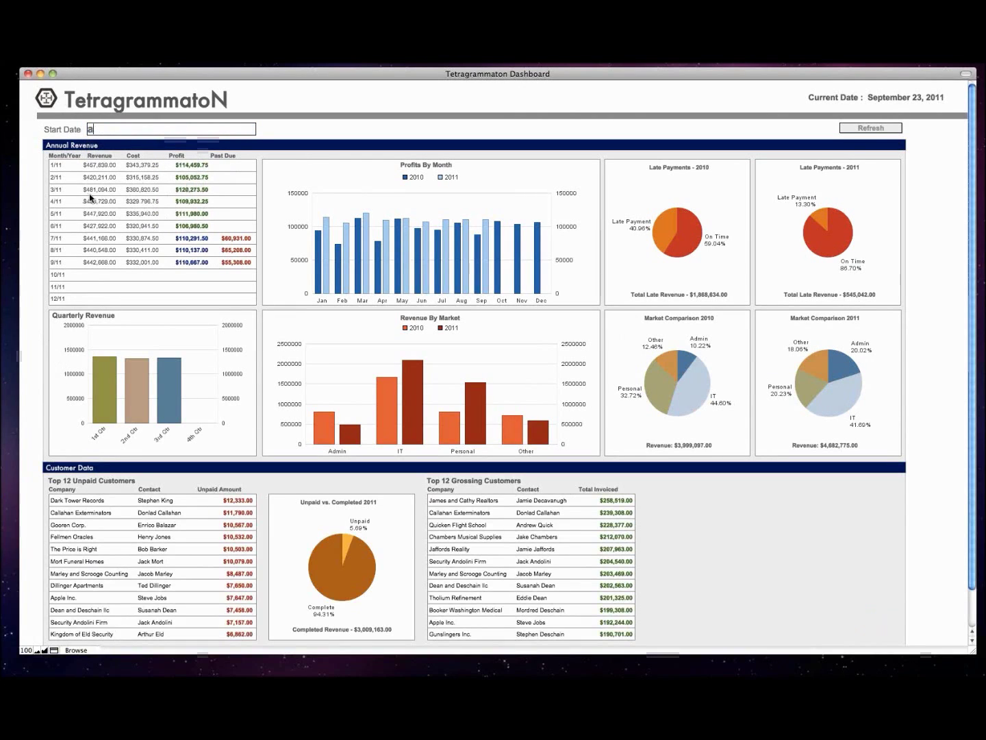
pyautogui.press('super+z')
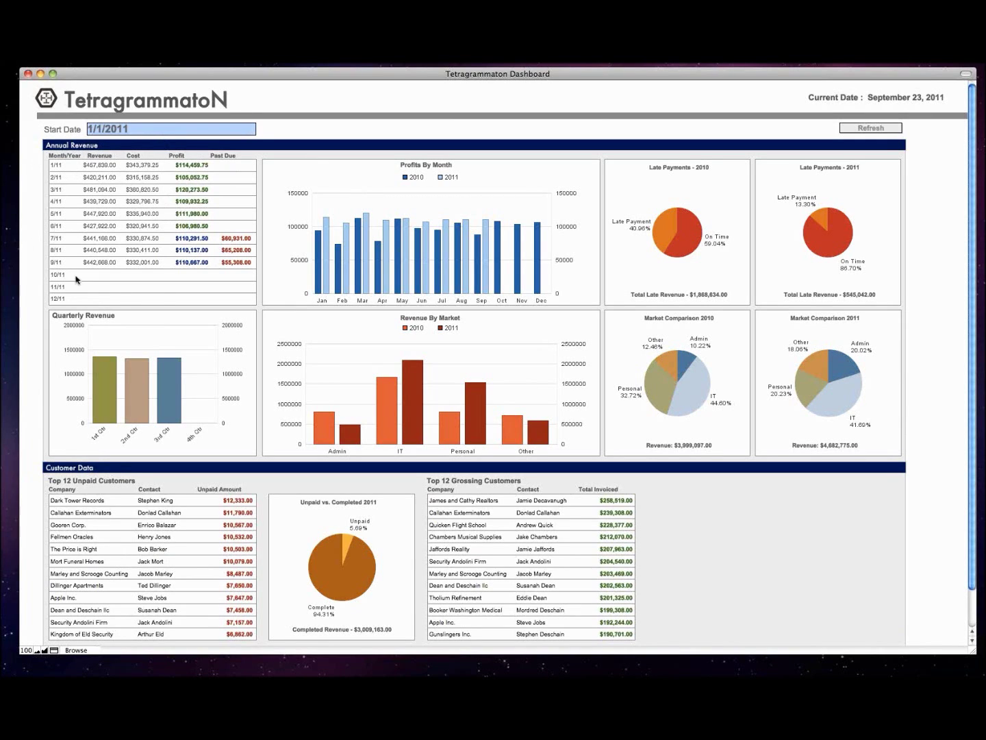
pyautogui.click(157, 172)
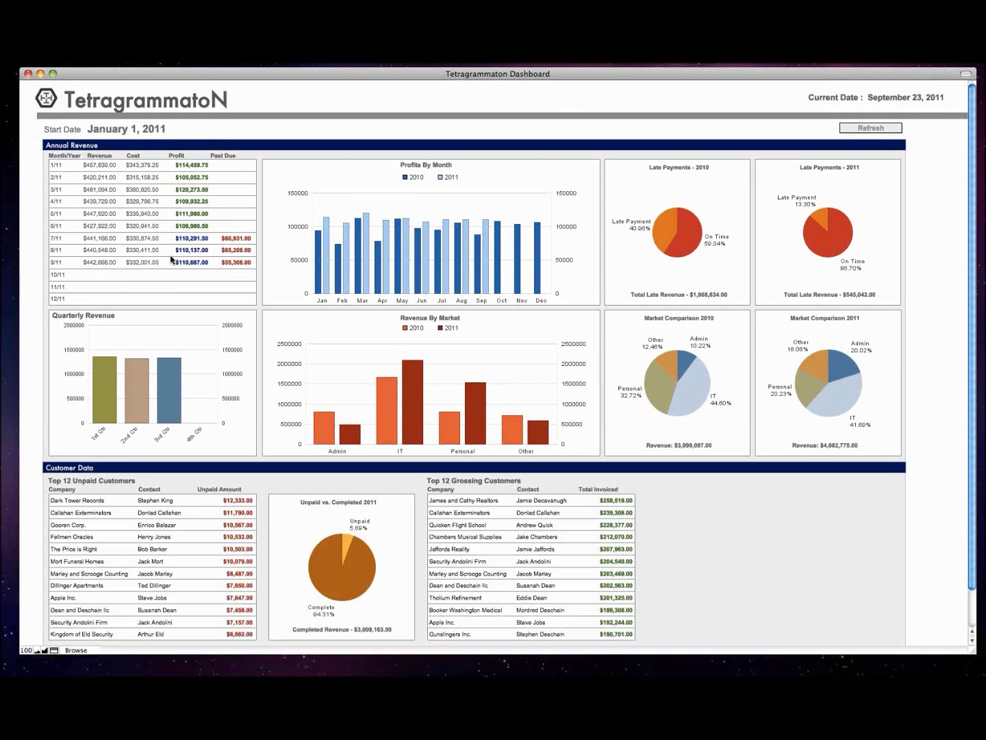
# Open the relationships graph and spread the InvoicesPerMonth and InvoicesPerMonthPrevYr occurrences apart above the other Months relationships
pyautogui.press('super+shift+d')
pyautogui.click(531, 126)
pyautogui.moveTo(487, 109); pyautogui.dragTo(487, 91)
pyautogui.moveTo(697, 276); pyautogui.dragTo(837, 323)
pyautogui.moveTo(786, 297); pyautogui.dragTo(780, 257)
pyautogui.click(638, 296)
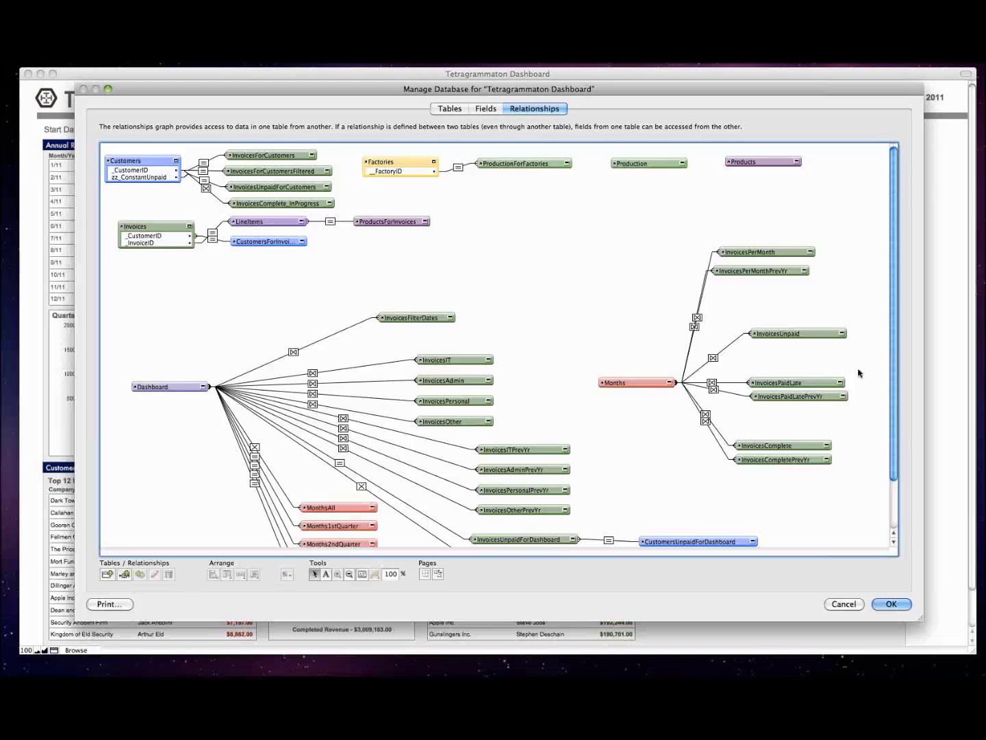
pyautogui.scroll(-3, 893, 375)
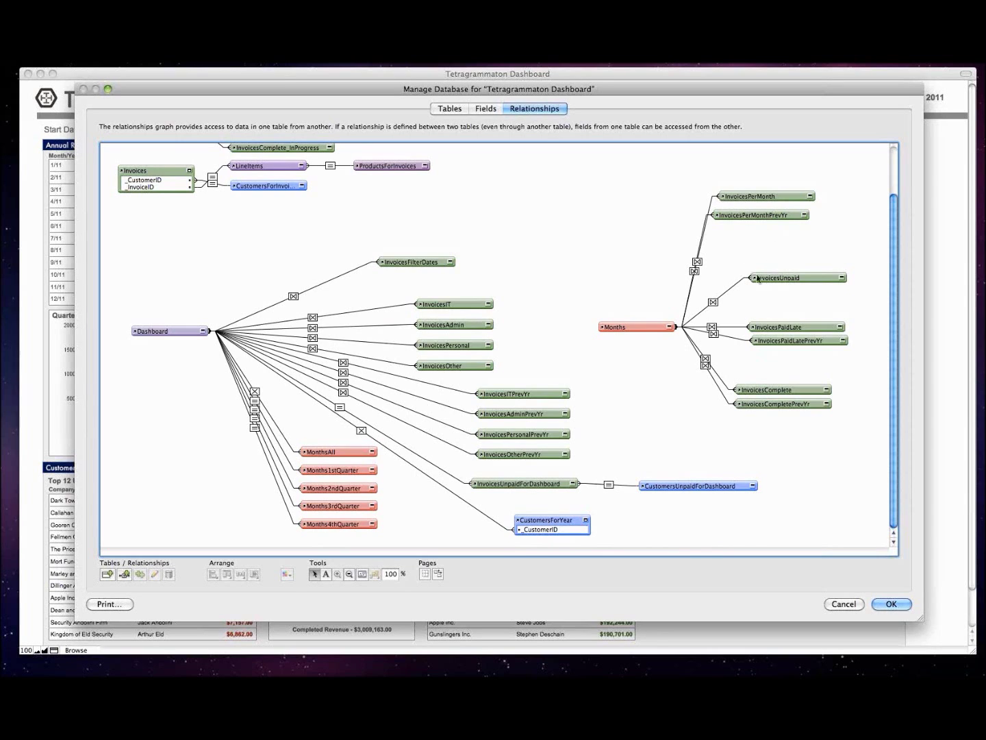
pyautogui.moveTo(750, 217); pyautogui.dragTo(776, 215)
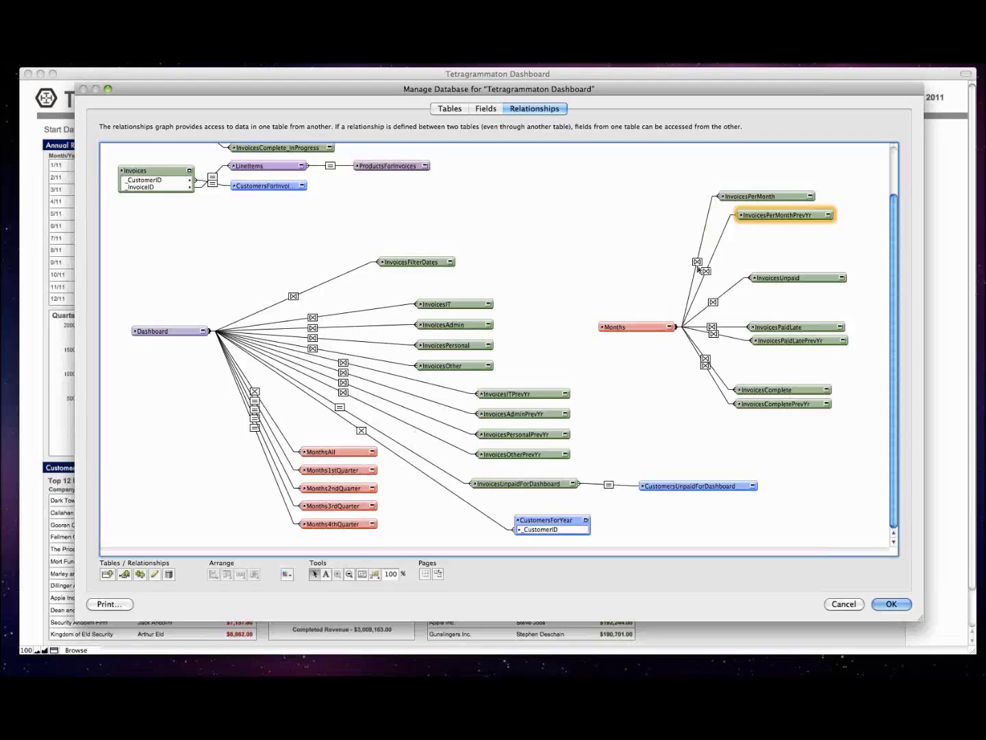
# Examine the DateStart and DateEnd criteria of the relationship between Months and InvoicesPerMonth, leaving the relationship without changes
pyautogui.click(697, 262)
pyautogui.doubleClick(698, 263)
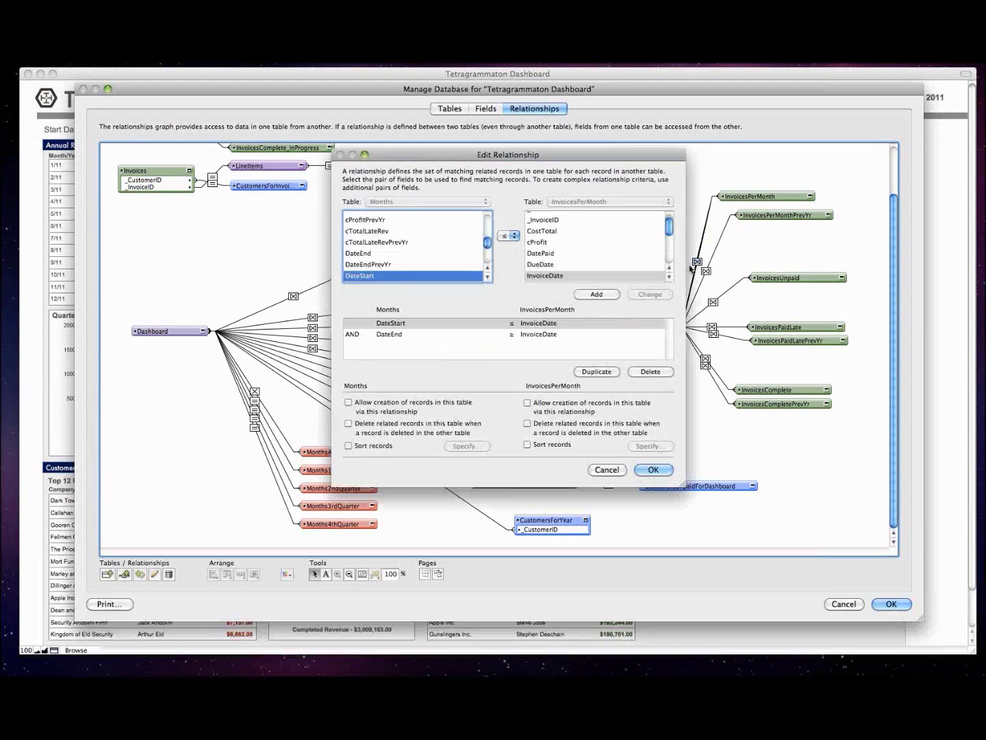
pyautogui.click(419, 355)
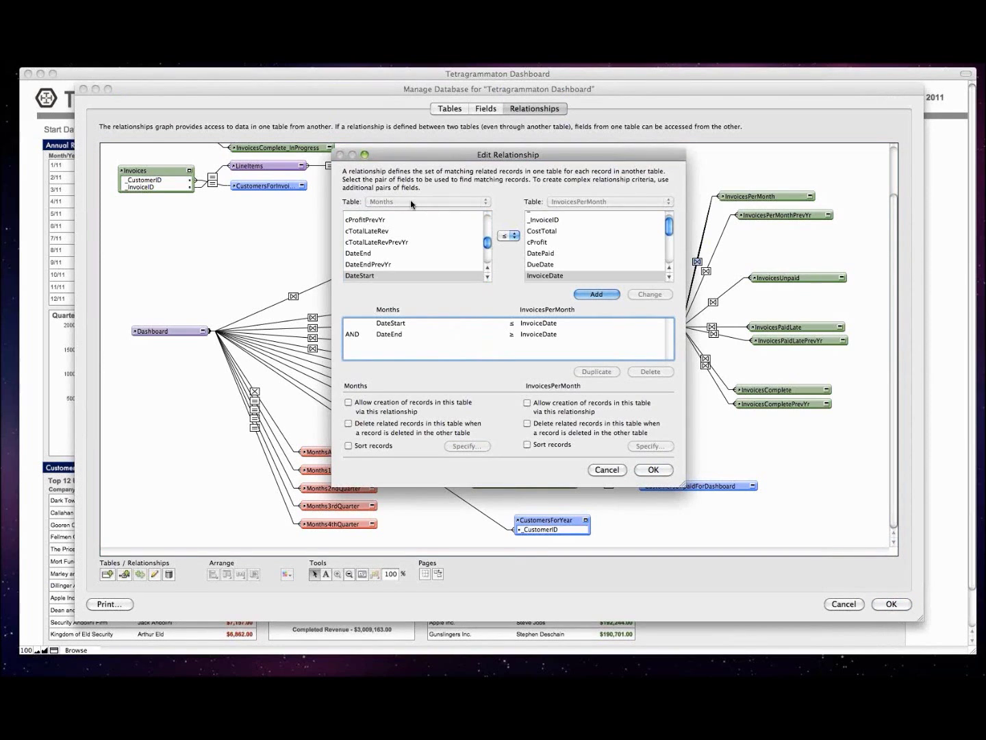
pyautogui.click(390, 324)
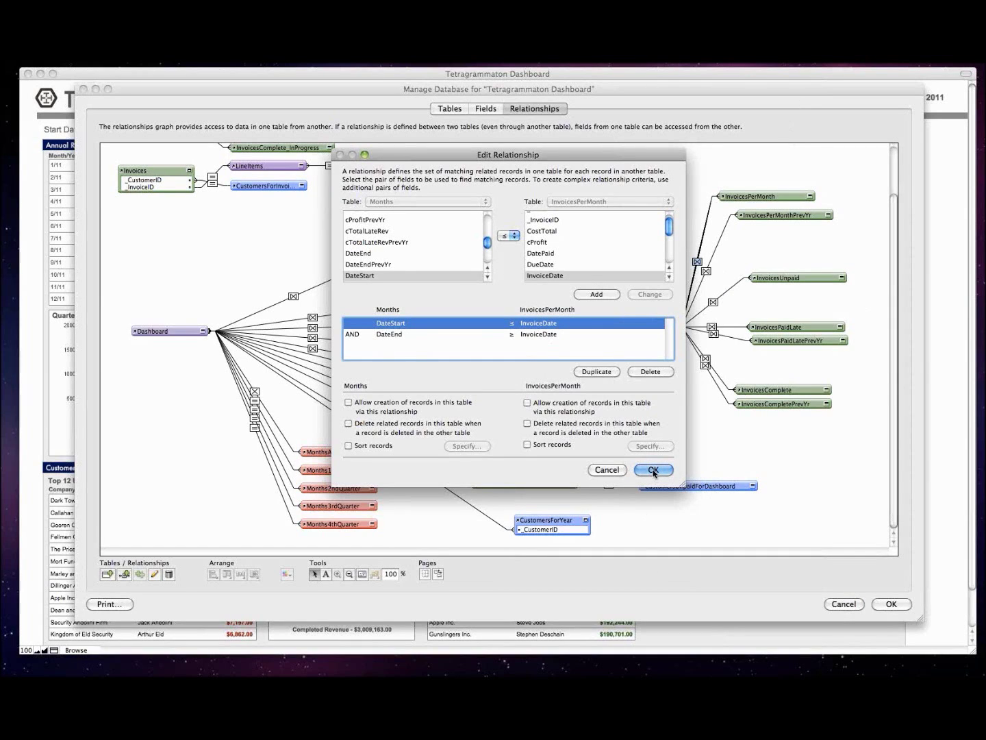
pyautogui.click(619, 470)
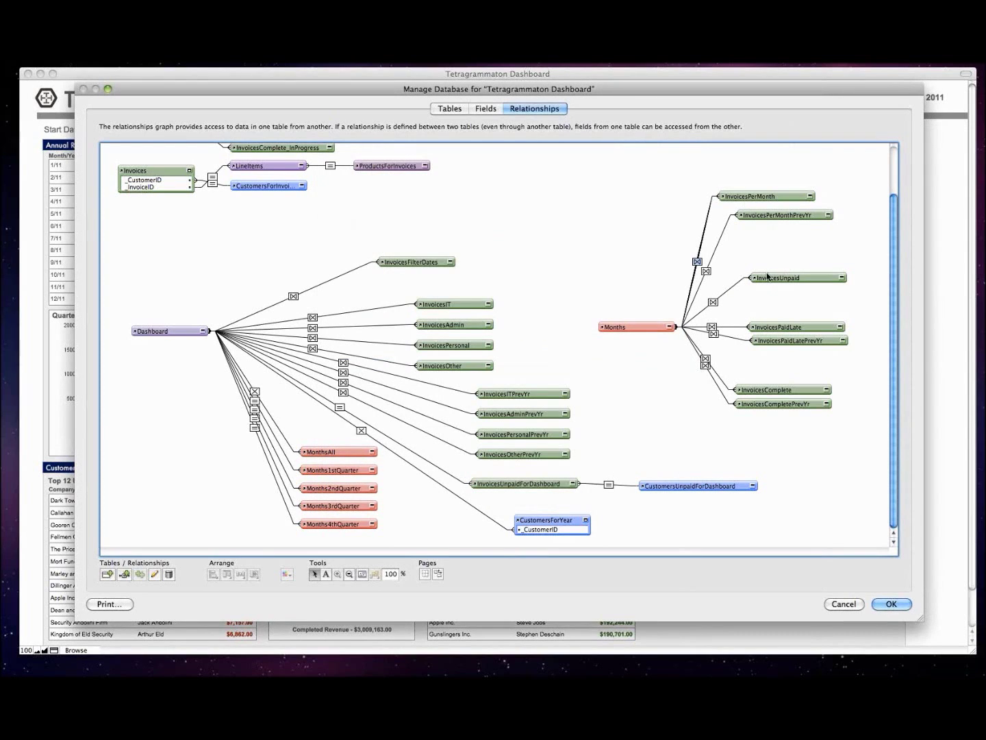
# Examine the previous-year date criteria of the relationship between Months and InvoicesPerMonthPrevYr, leaving the relationship without changes
pyautogui.click(706, 272)
pyautogui.doubleClick(706, 272)
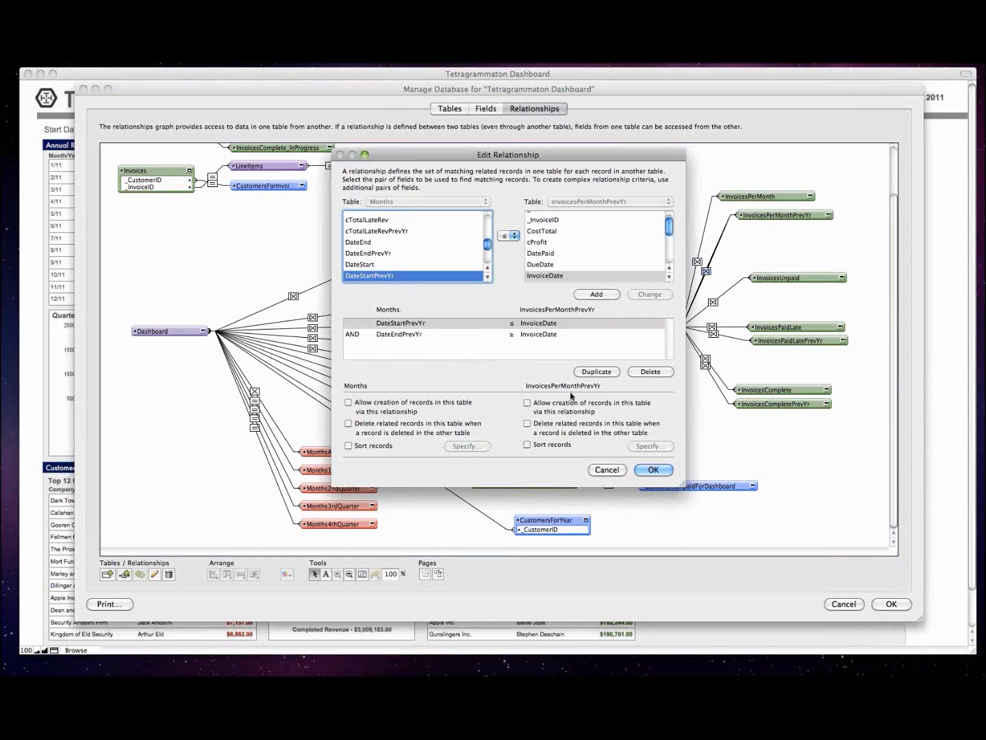
pyautogui.click(607, 469)
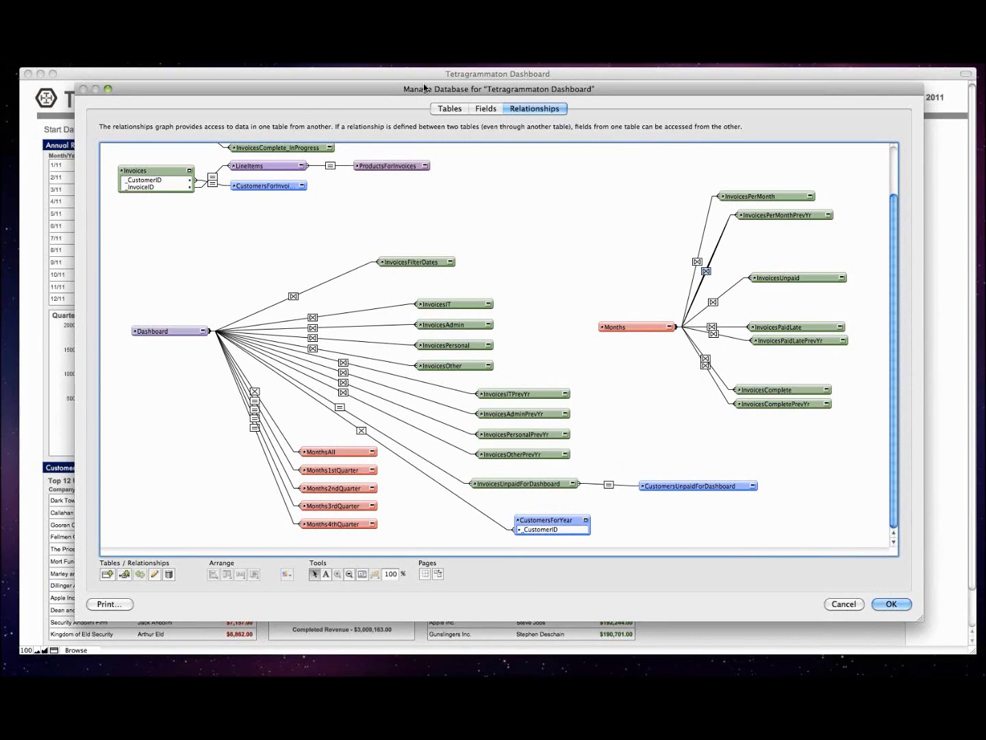
# Examine the Months table's cInvoiceTotal, cPreviousYrInvoiceTotal and cProfit calculations, and cancel out of the database definition
pyautogui.click(486, 108)
pyautogui.click(164, 126)
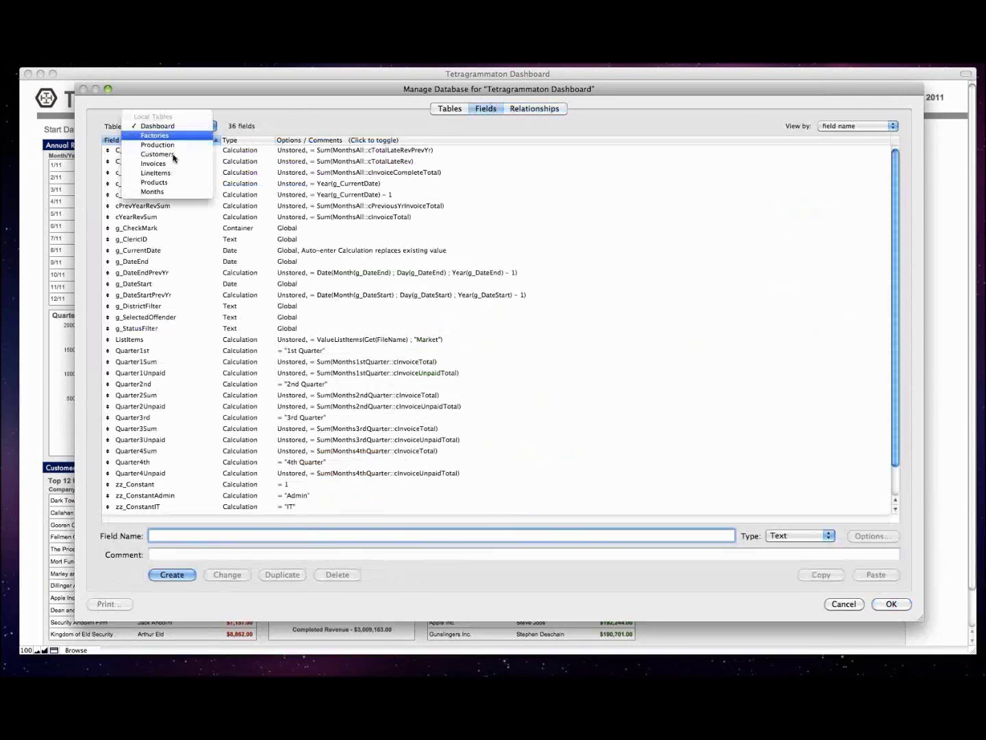
pyautogui.click(154, 191)
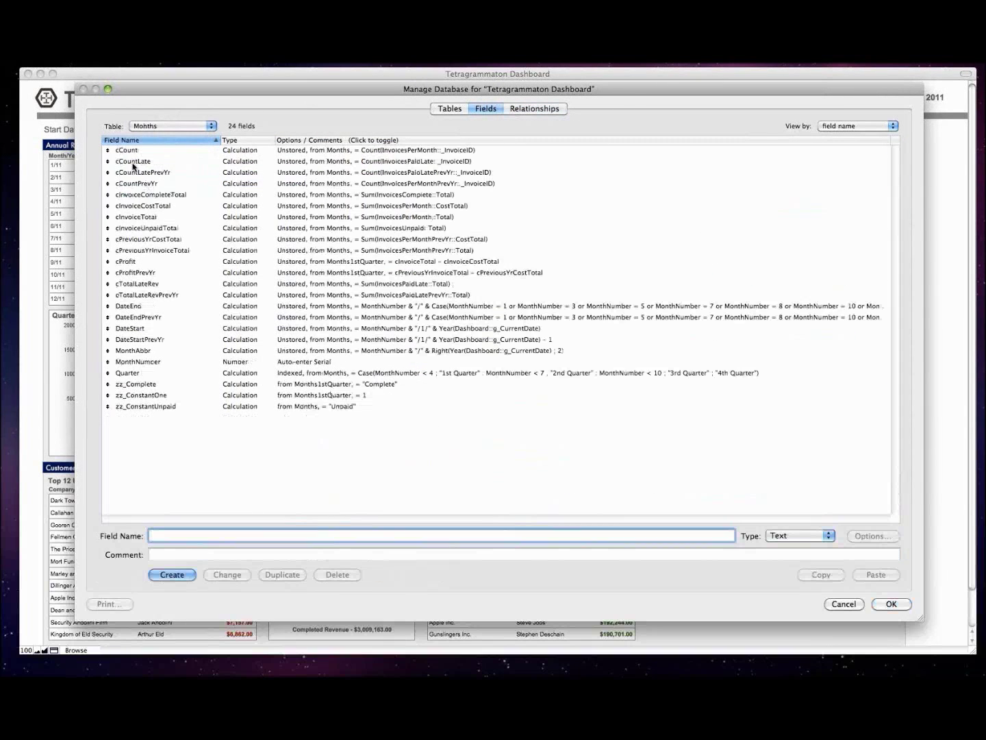
pyautogui.click(133, 163)
pyautogui.click(154, 218)
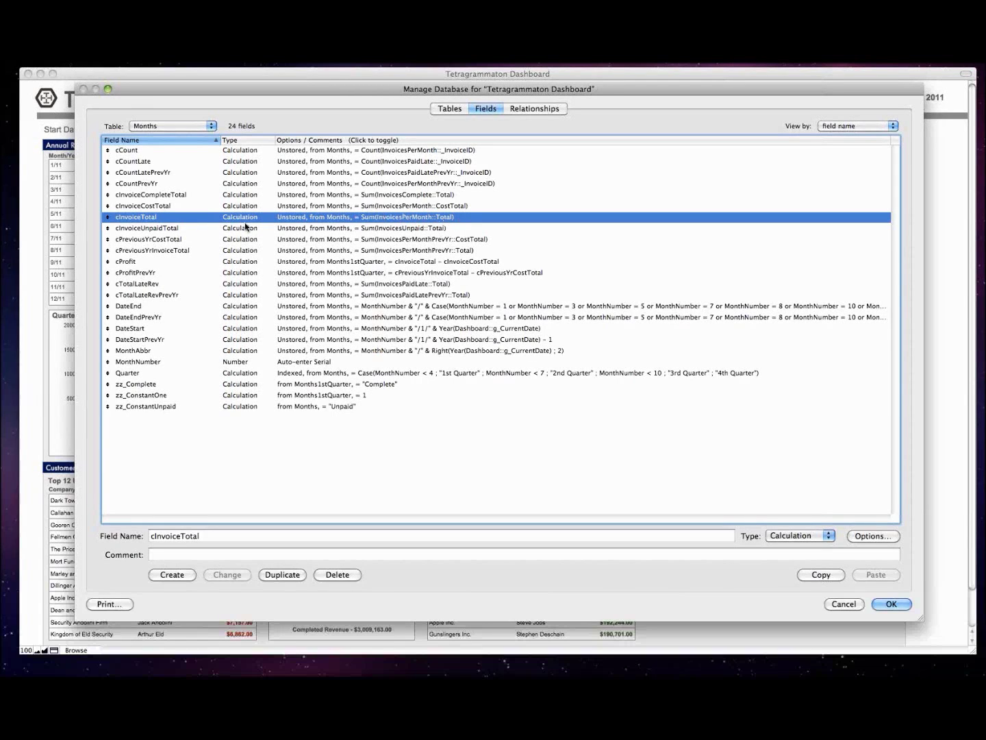
pyautogui.click(142, 252)
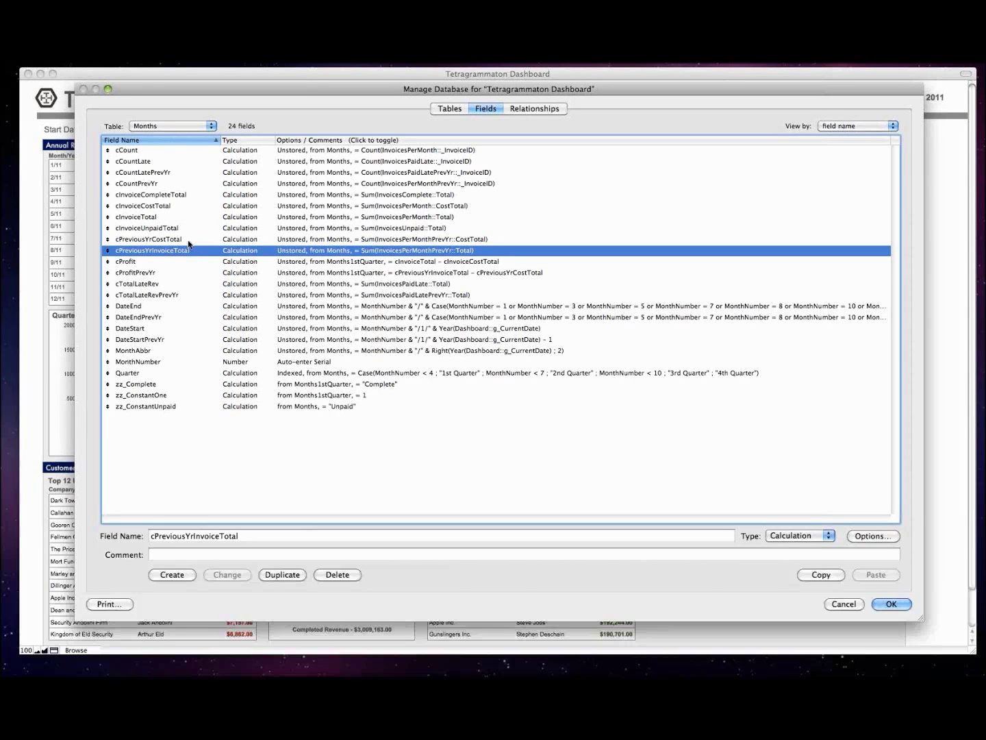
pyautogui.click(386, 262)
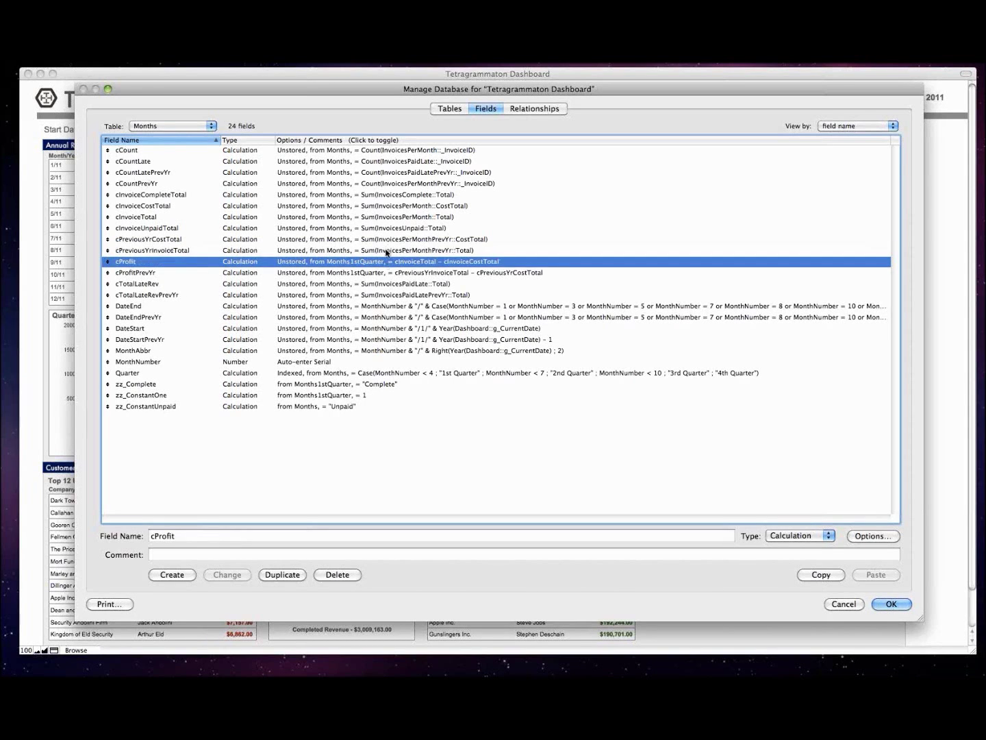
pyautogui.click(845, 604)
pyautogui.click(321, 194)
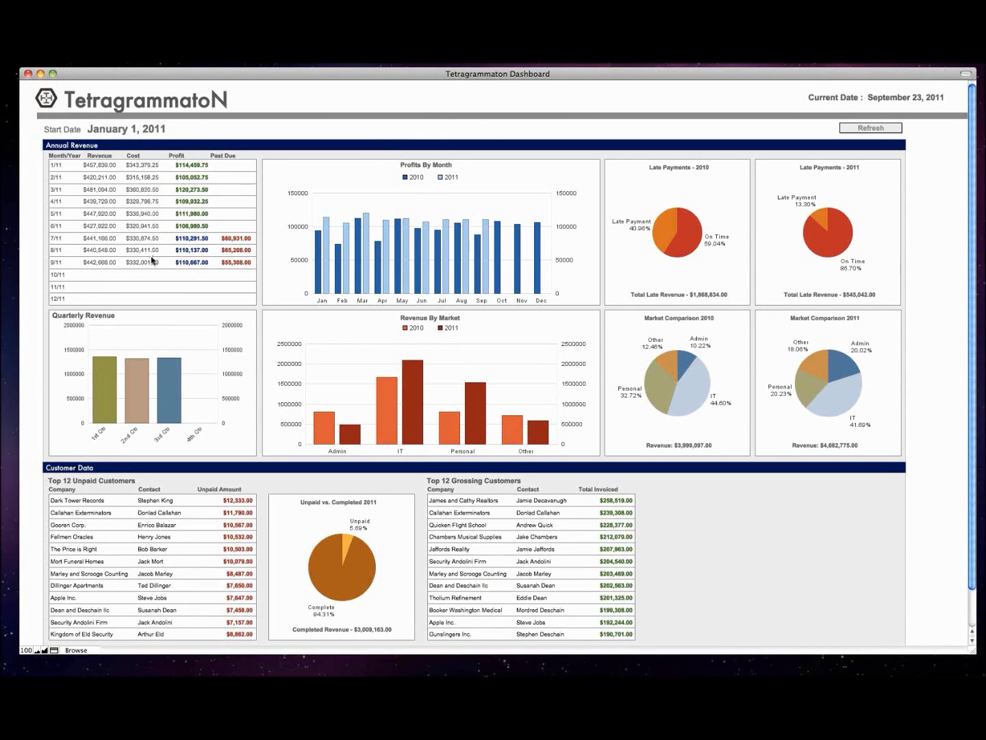
# Inspect the Profit and Past Due columns of the Annual Revenue portal on the dashboard
pyautogui.click(185, 165)
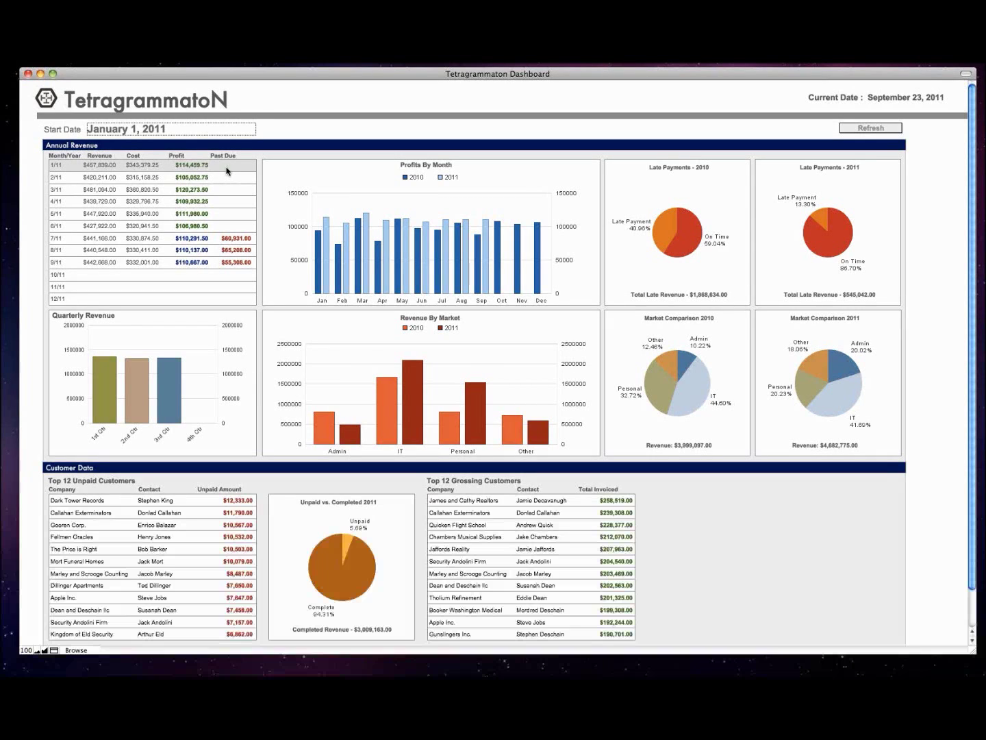
pyautogui.click(251, 267)
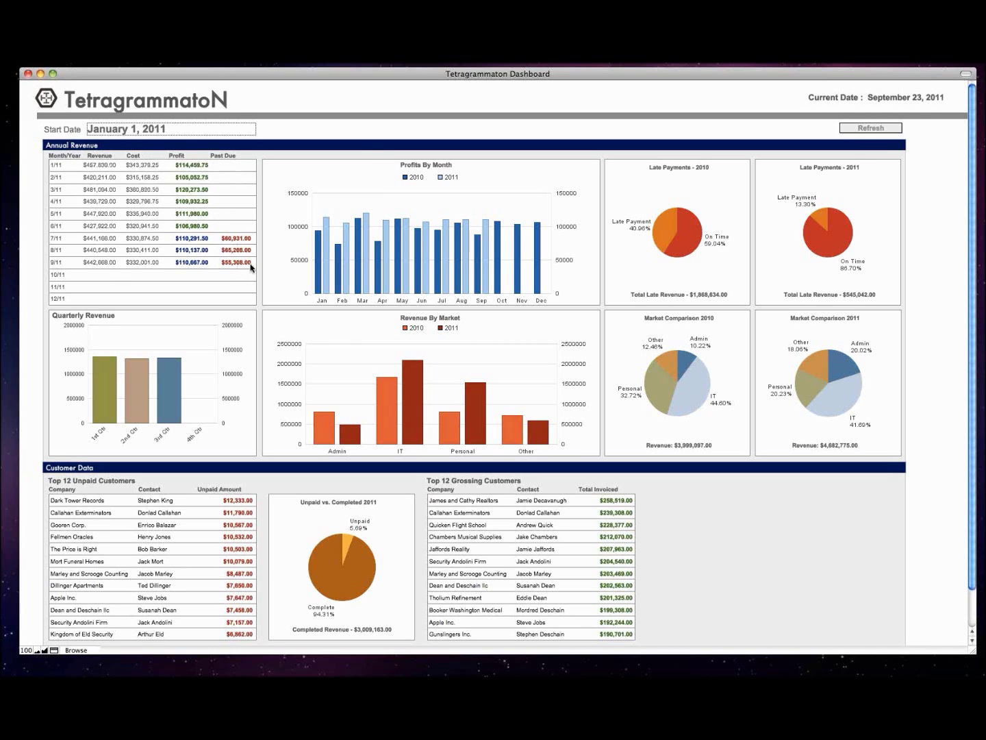
# Reopen the relationships graph and move the InvoicesUnpaid occurrence connected to Months slightly down
pyautogui.press('super+shift+d')
pyautogui.click(531, 110)
pyautogui.click(650, 391)
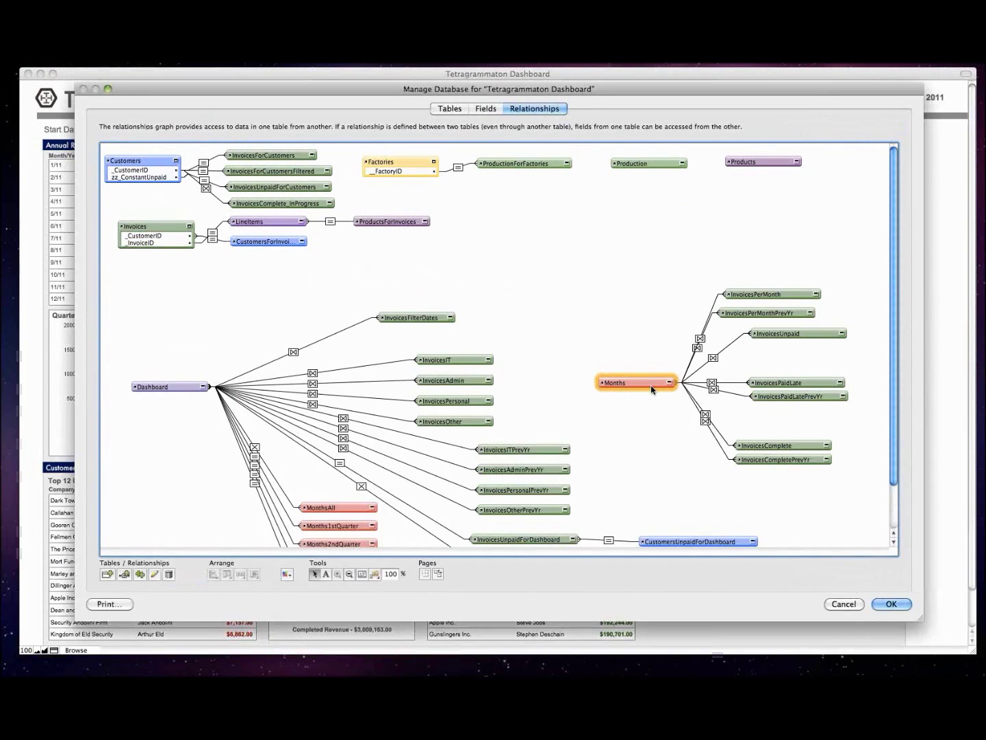
pyautogui.click(771, 338)
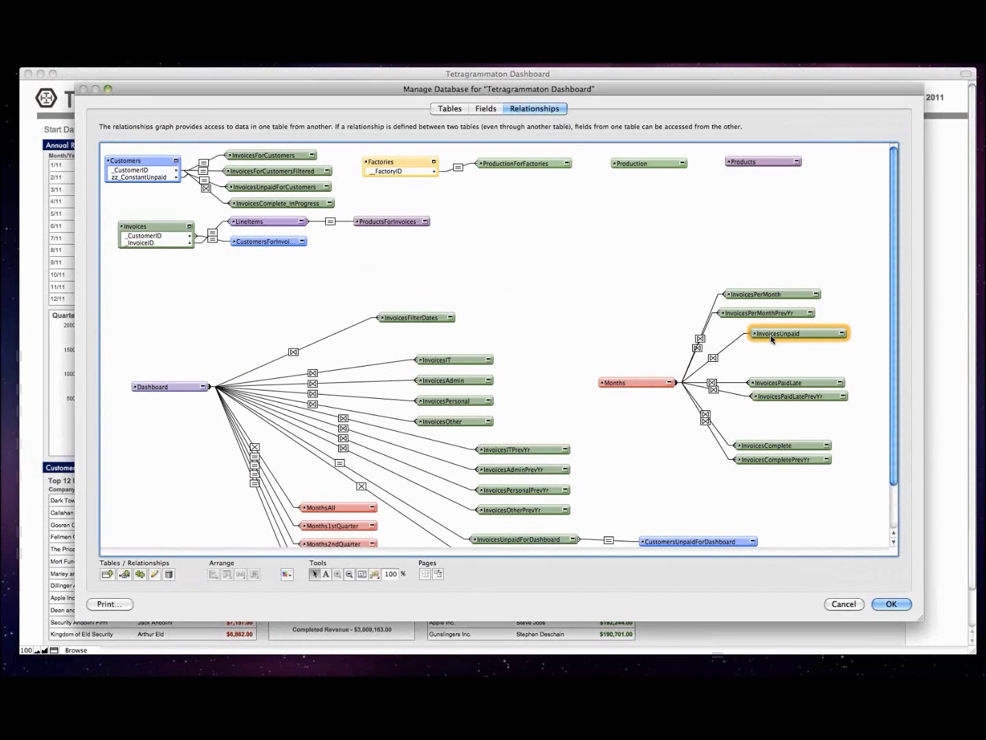
pyautogui.moveTo(771, 338); pyautogui.dragTo(774, 348)
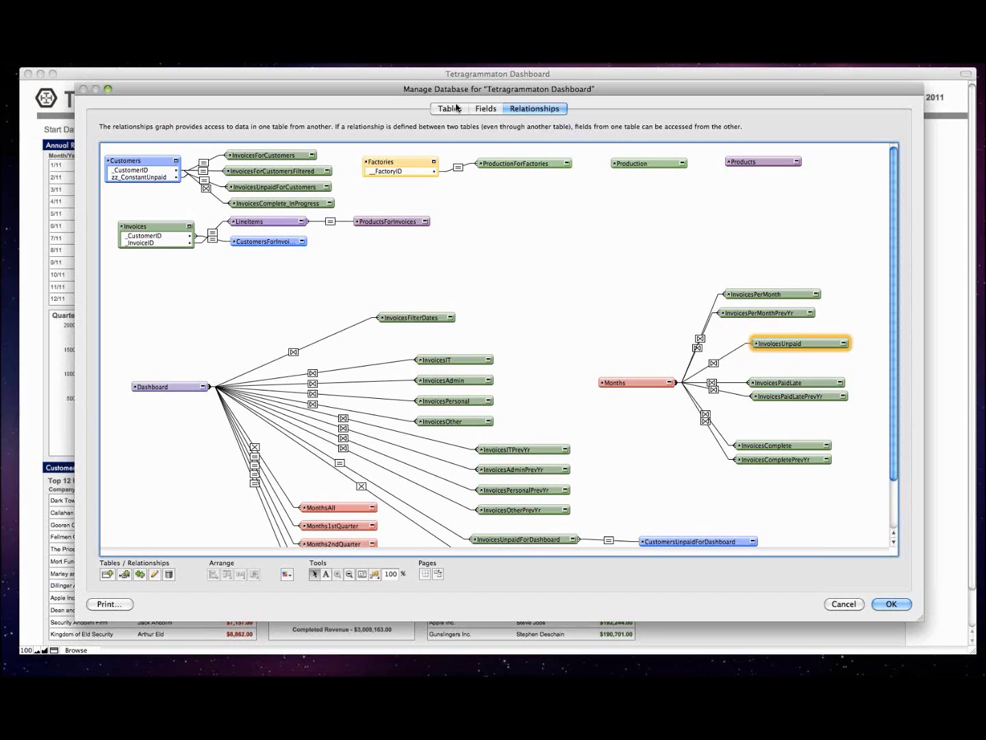
# Examine the Months table's zz_Complete, zz_ConstantOne and zz_ConstantUnpaid calculation fields, leaving zz_ConstantUnpaid selected
pyautogui.click(485, 108)
pyautogui.click(188, 188)
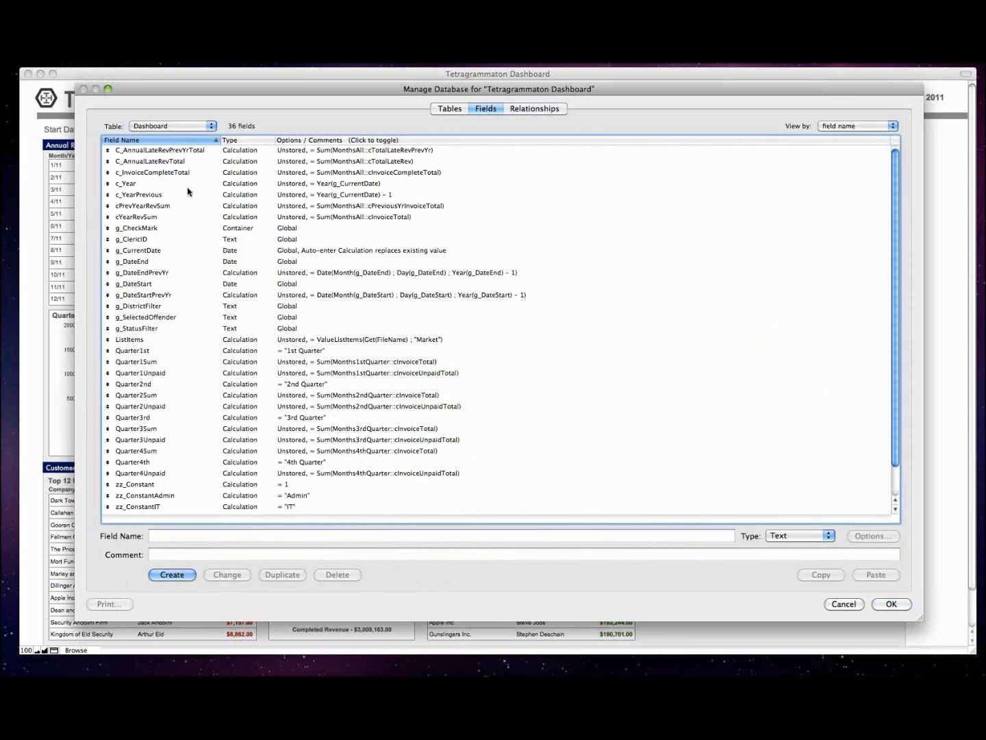
pyautogui.click(165, 126)
pyautogui.click(151, 192)
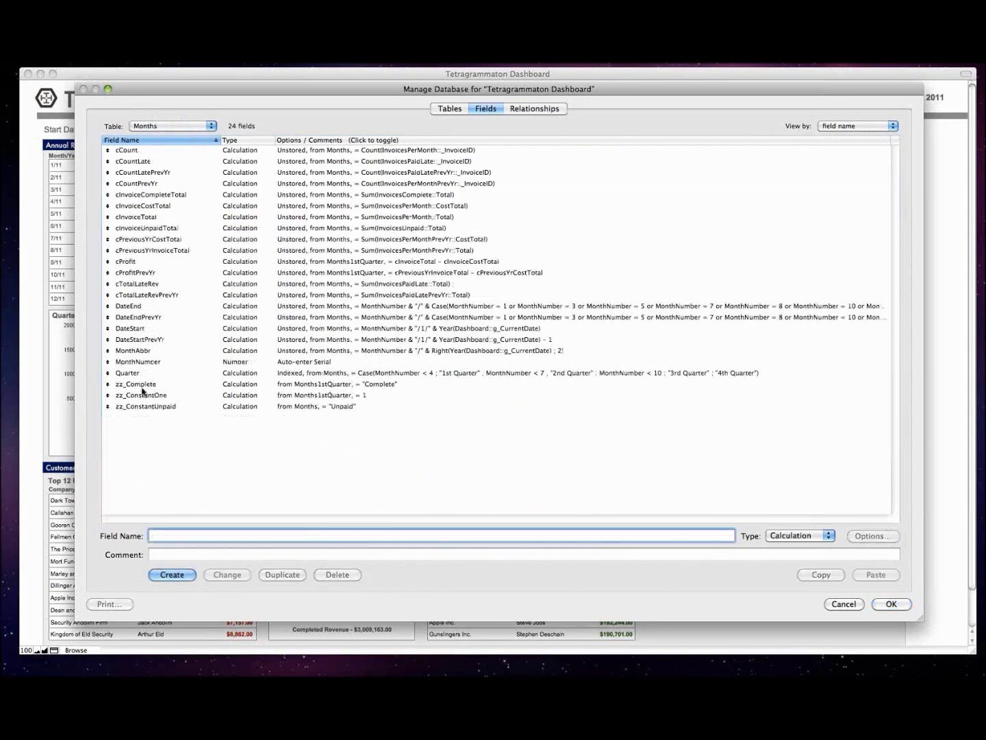
pyautogui.click(145, 385)
pyautogui.keyDown('shift'); pyautogui.click(154, 405); pyautogui.keyUp('shift')
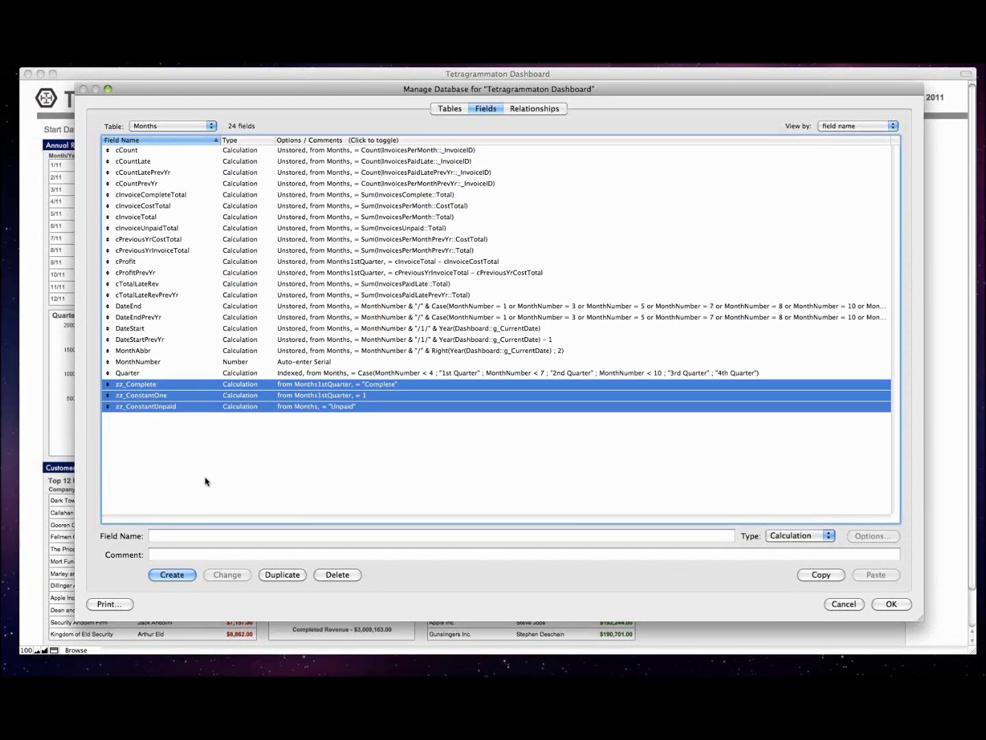
pyautogui.click(167, 449)
pyautogui.click(219, 409)
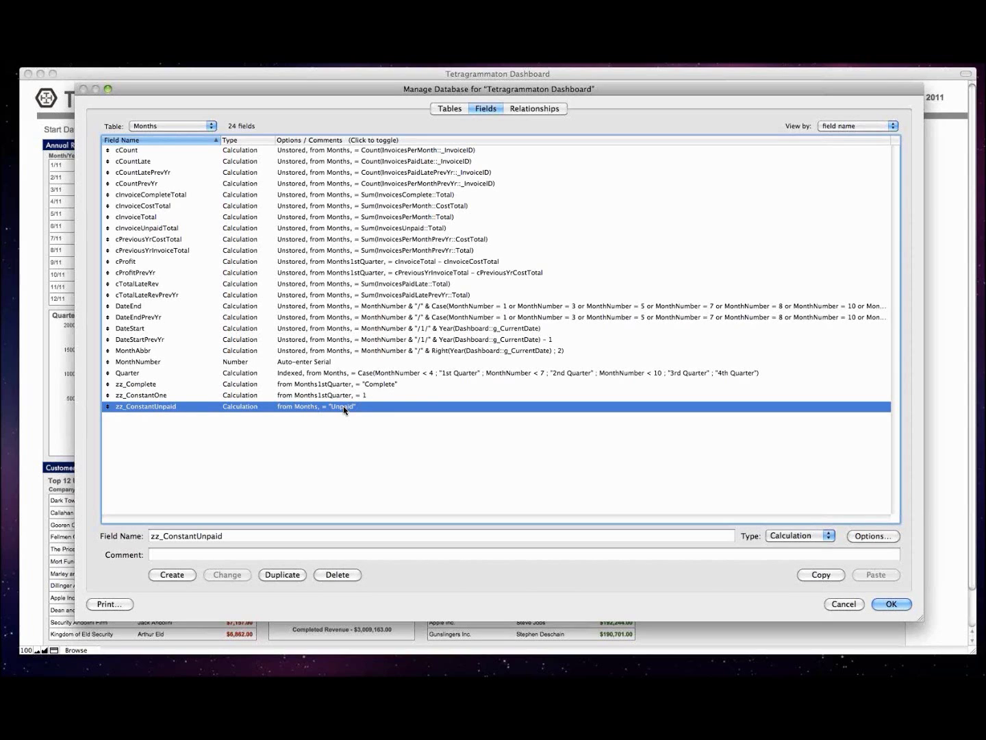
# Inspect the zz_ConstantUnpaid to Status criterion in the relationship between Months and InvoicesUnpaid, and close the relationship definition
pyautogui.click(526, 106)
pyautogui.doubleClick(714, 363)
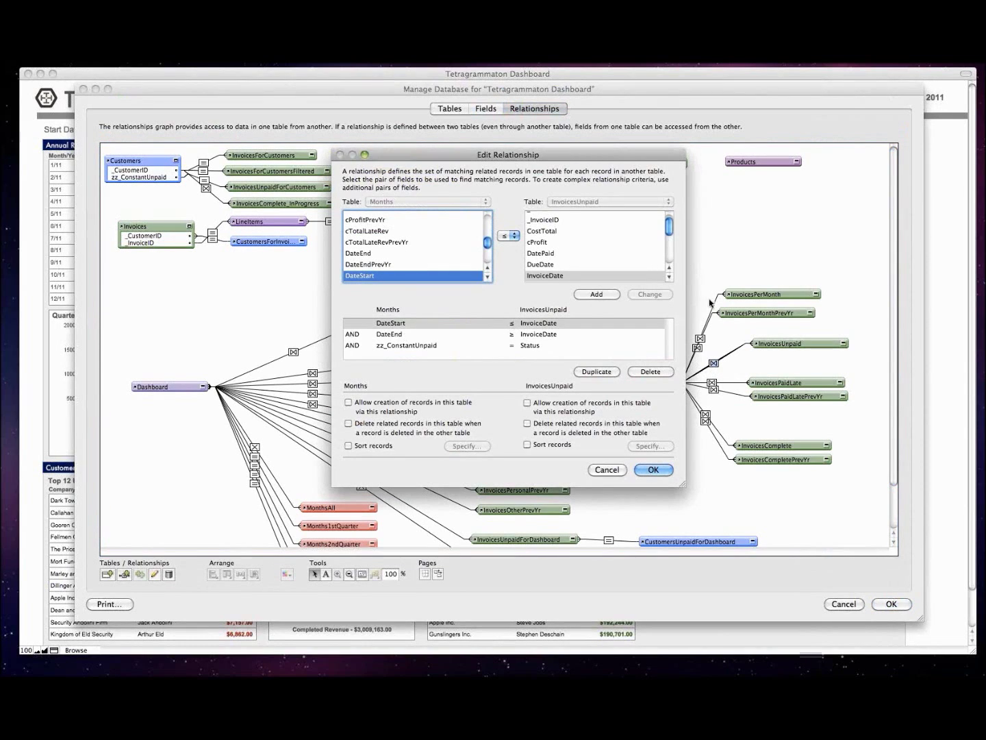
pyautogui.click(407, 348)
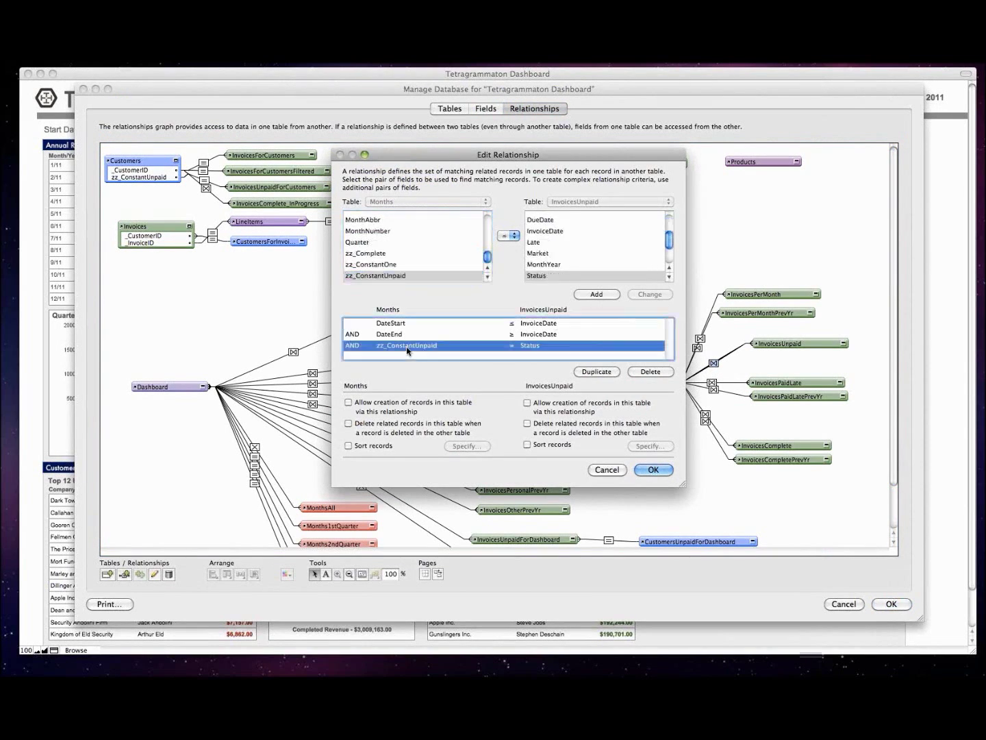
pyautogui.click(383, 274)
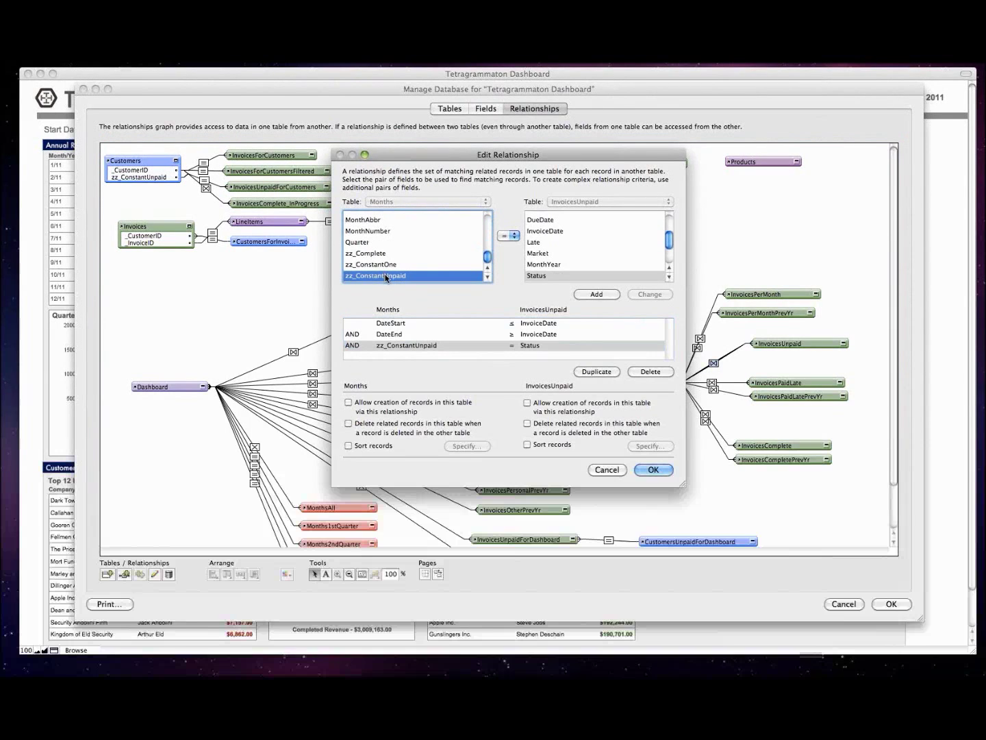
pyautogui.click(550, 277)
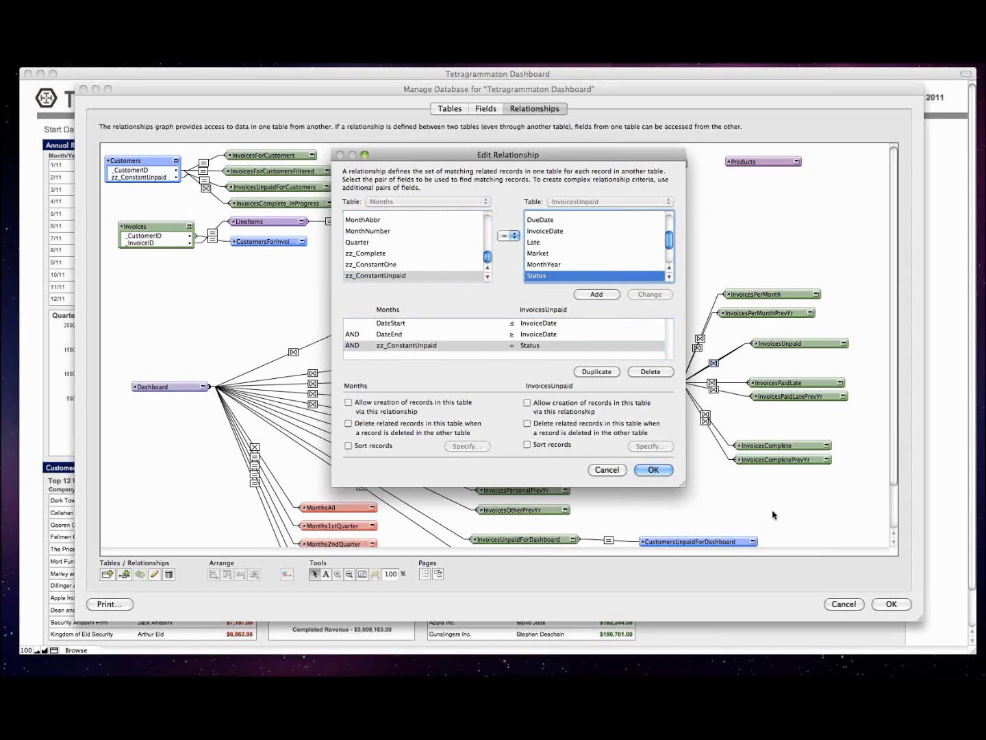
pyautogui.click(653, 470)
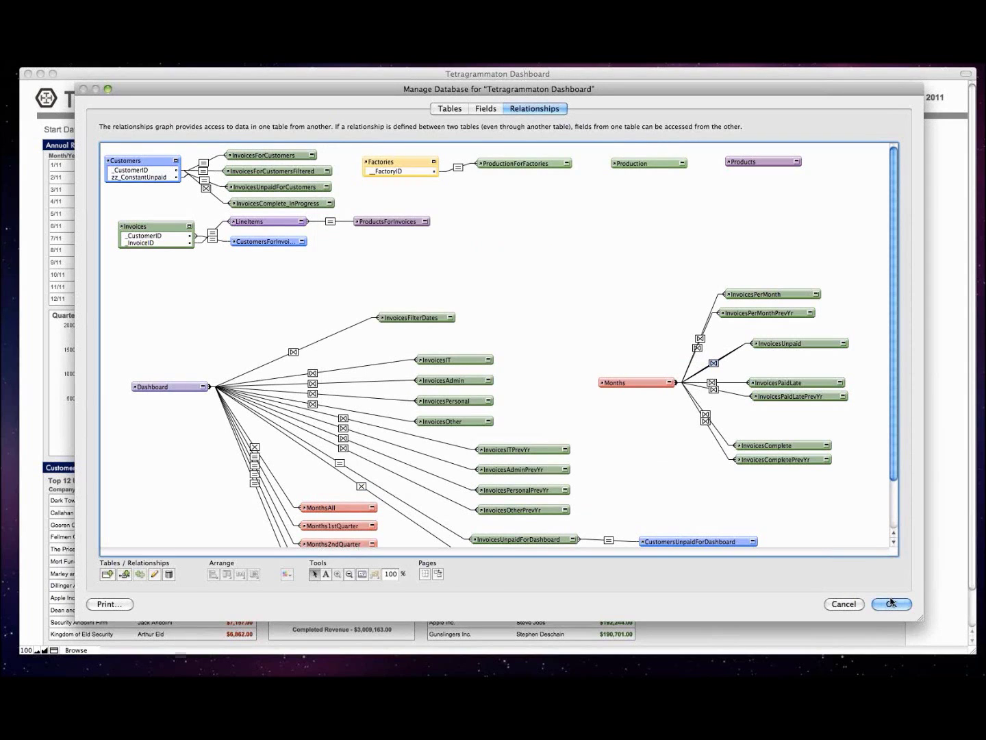
# Review the Months table's cInvoiceUnpaidTotal calculation and close the database definition
pyautogui.click(484, 110)
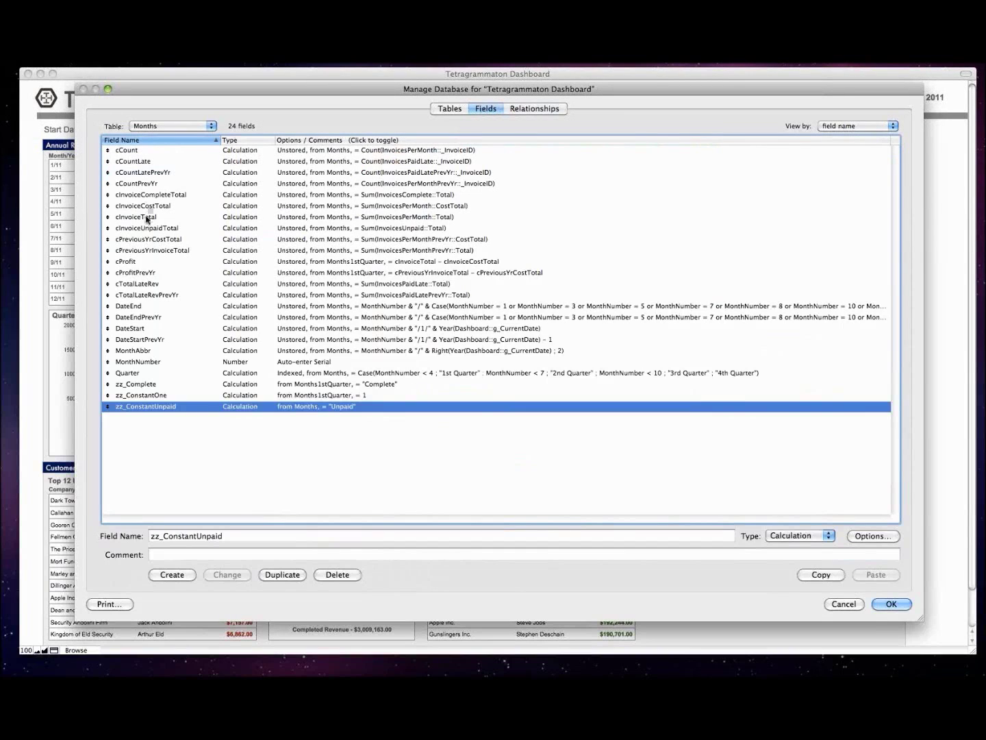
pyautogui.click(148, 228)
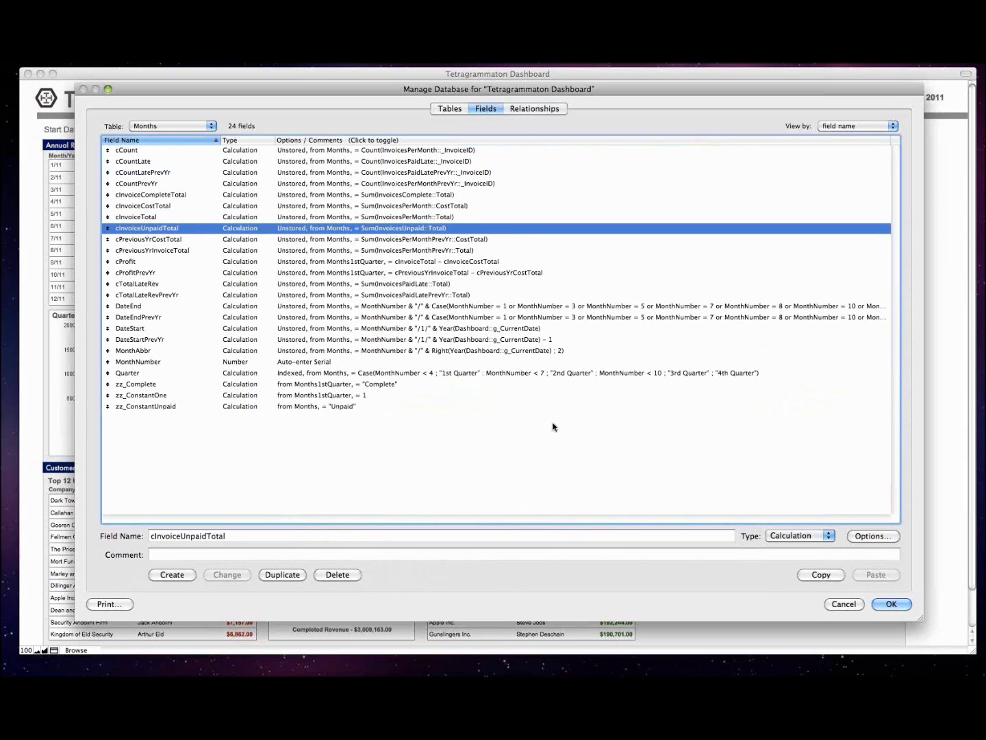
pyautogui.click(883, 603)
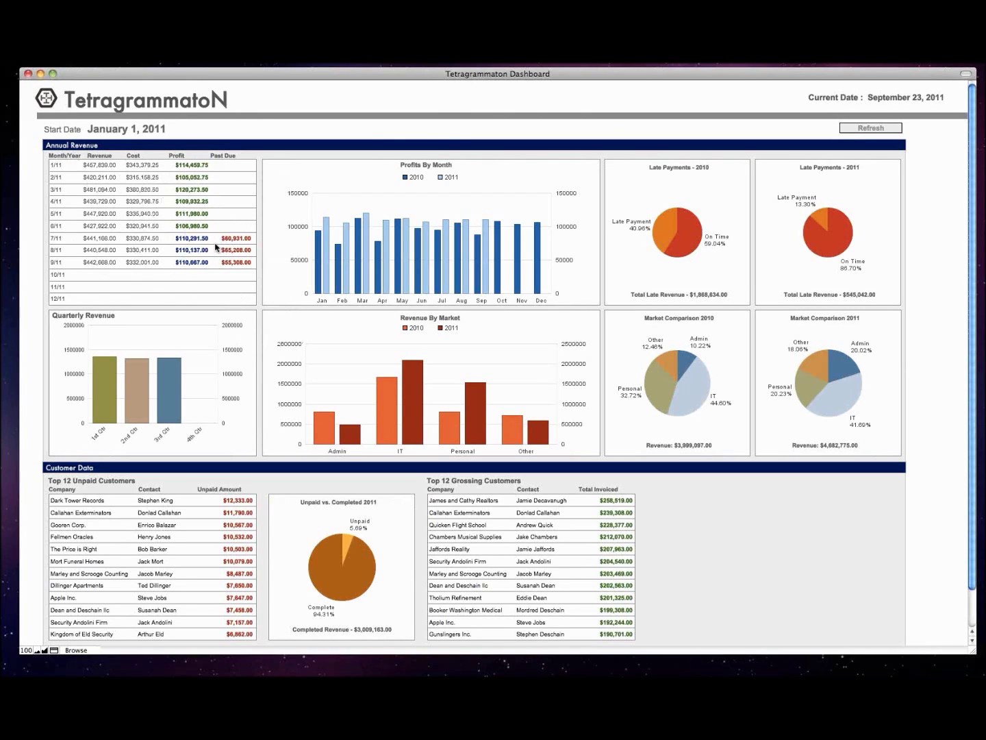
# Open the Profits By Month chart's setup in Layout mode and inspect its data source options, choosing Current Record (delimited data)
pyautogui.click(425, 215)
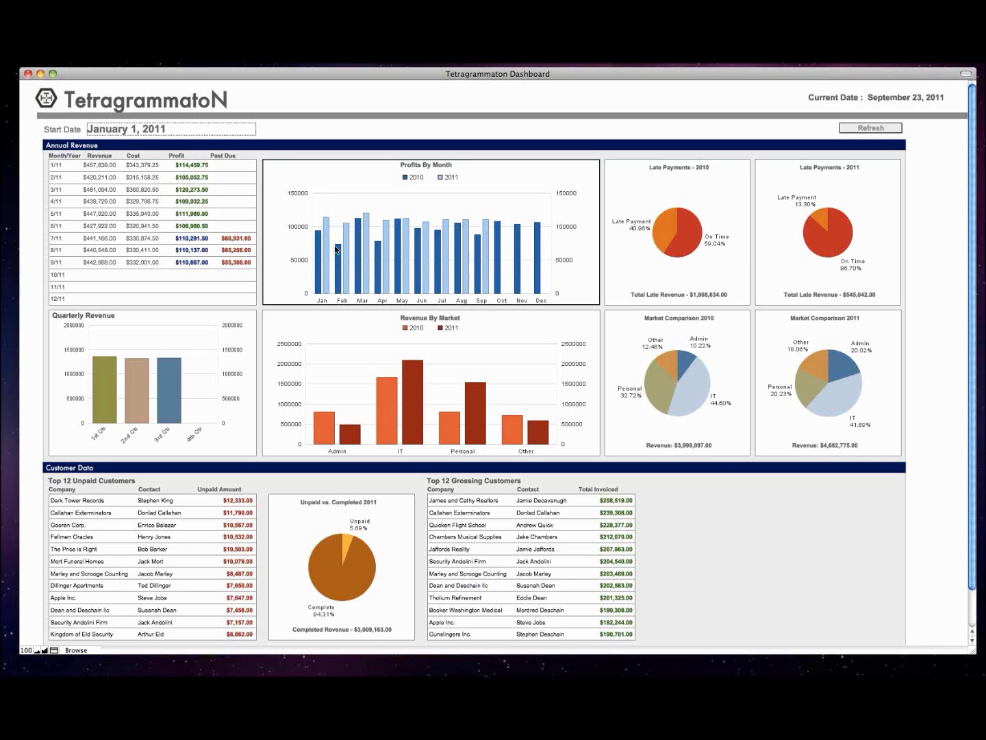
pyautogui.moveTo(344, 251)
pyautogui.moveTo(366, 222)
pyautogui.press('super+l')
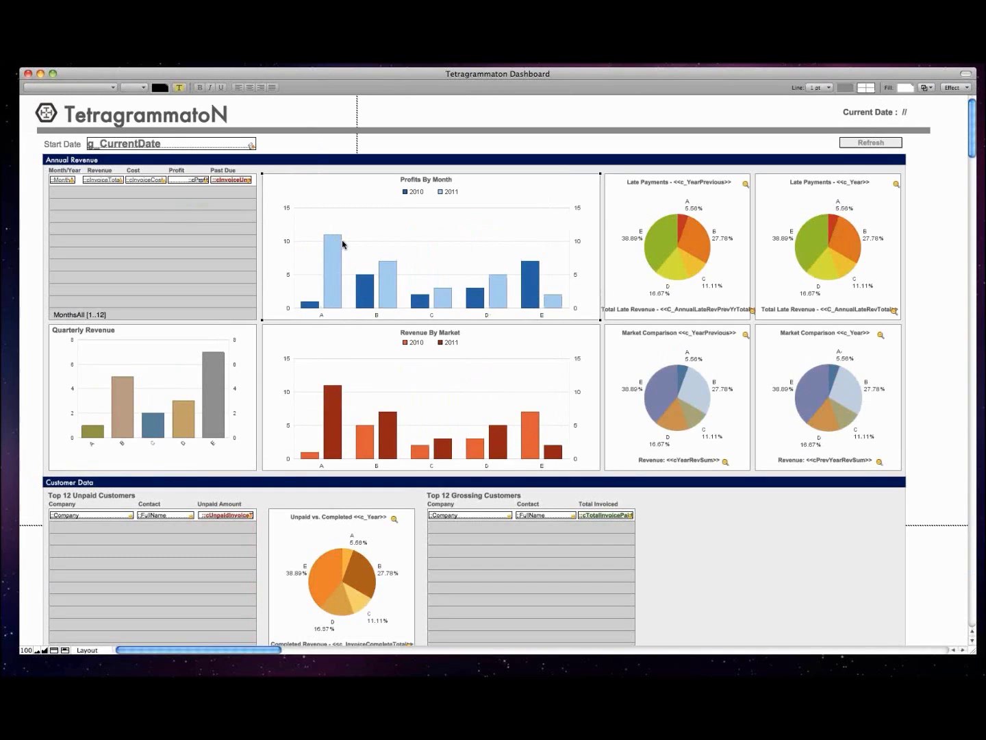
pyautogui.doubleClick(387, 268)
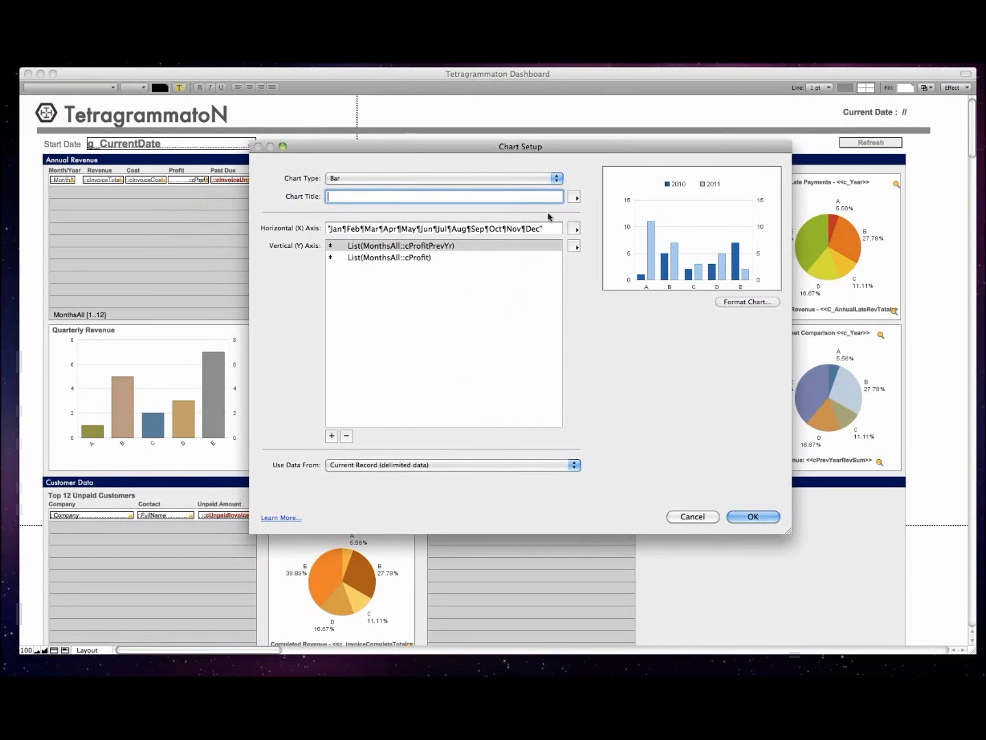
pyautogui.moveTo(474, 148); pyautogui.dragTo(520, 165)
pyautogui.click(381, 478)
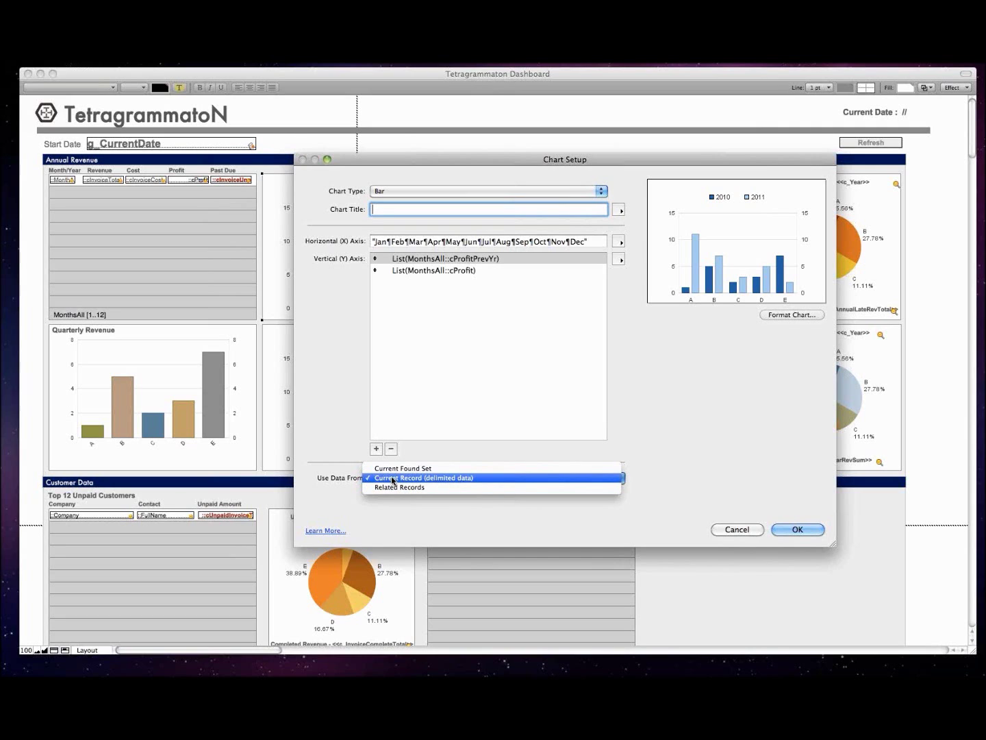
pyautogui.click(425, 480)
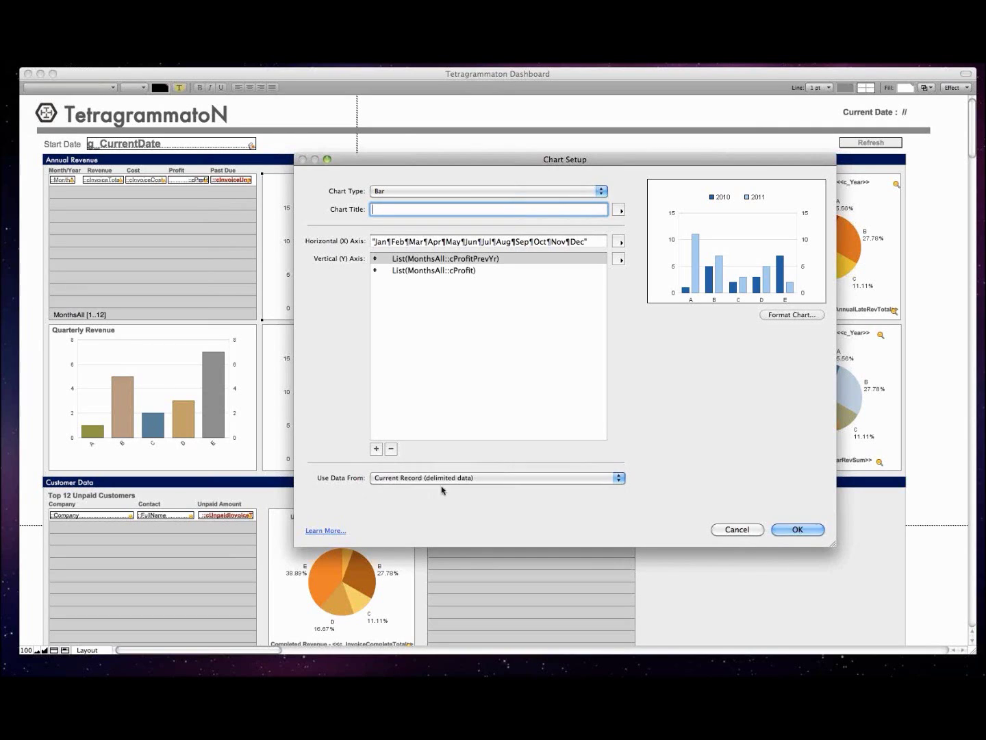
# Examine the calculation behind the chart's horizontal axis month labels and close the calculation
pyautogui.click(408, 242)
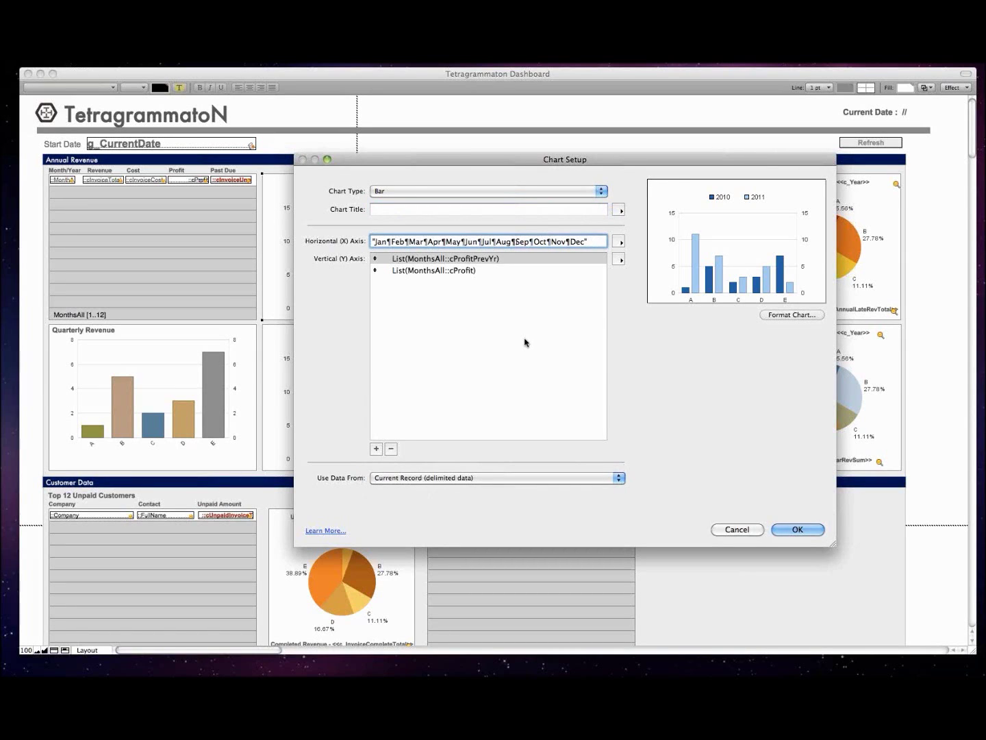
pyautogui.click(619, 242)
pyautogui.click(367, 244)
pyautogui.click(619, 242)
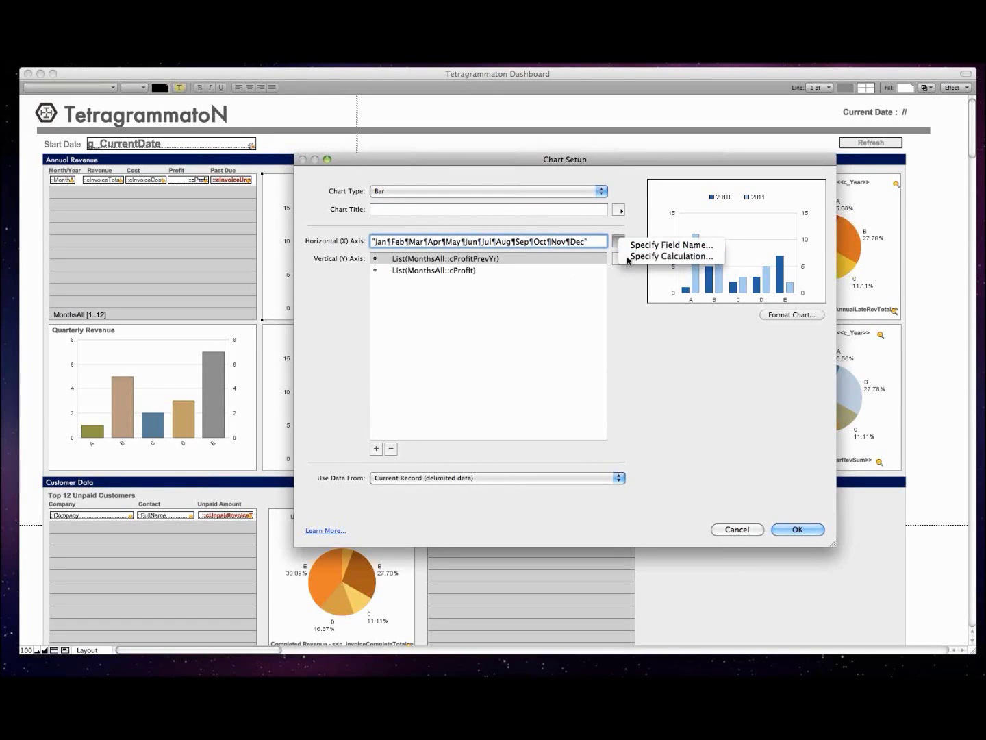
pyautogui.press('Escape')
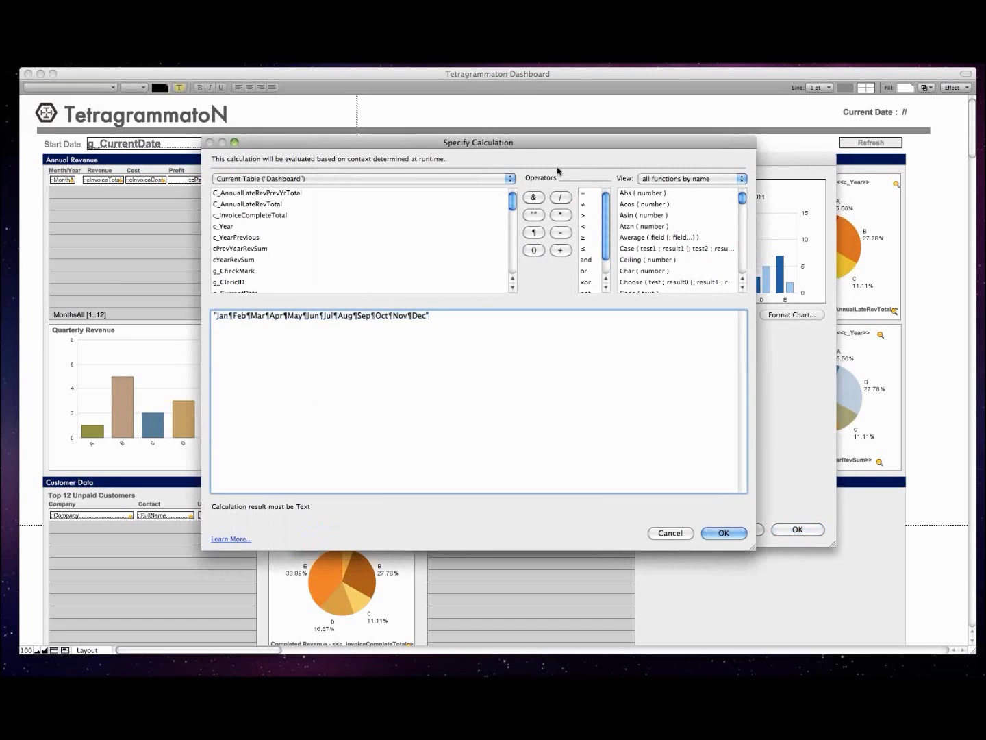
pyautogui.moveTo(527, 150); pyautogui.dragTo(614, 65)
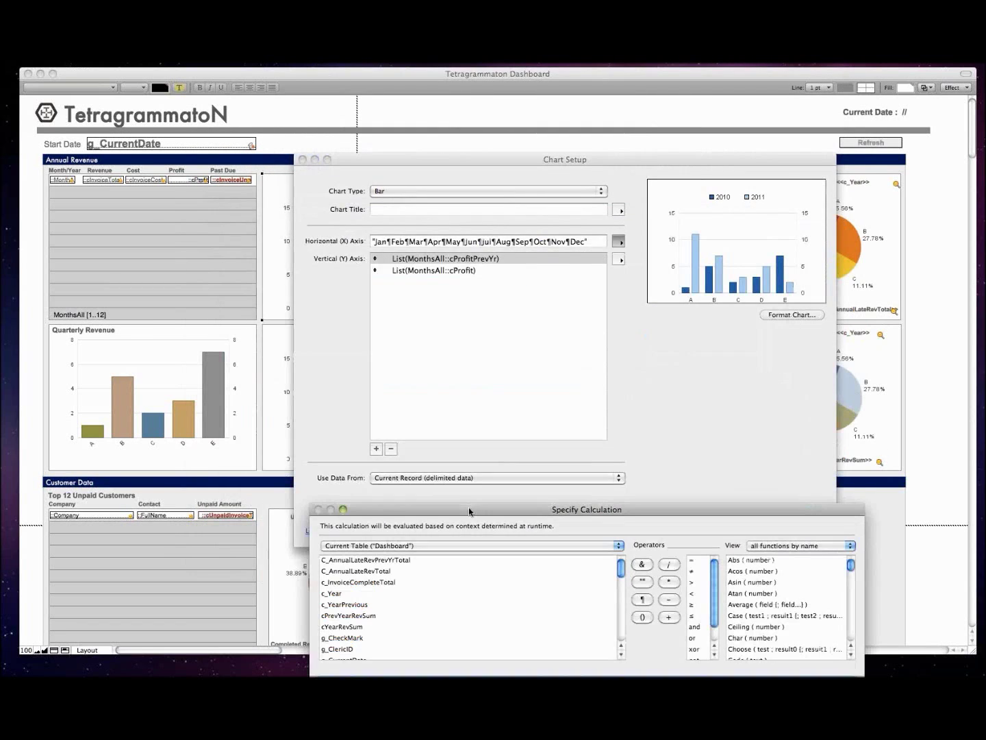
pyautogui.moveTo(470, 510); pyautogui.dragTo(435, 158)
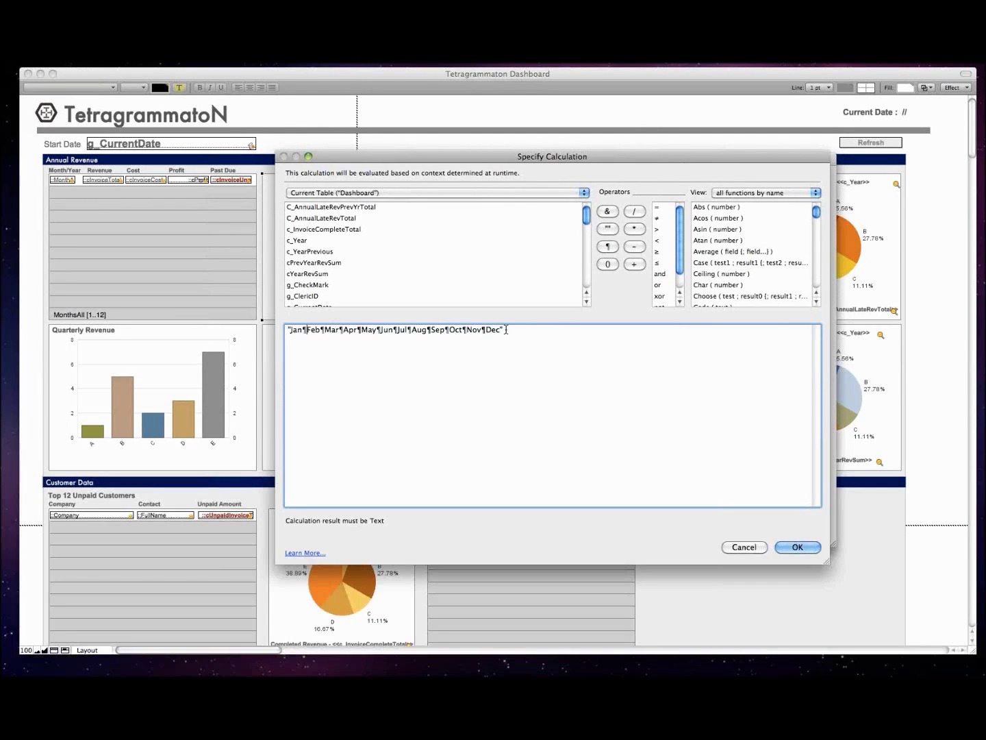
pyautogui.click(786, 545)
# Review the chart's cProfitPrevYr and cProfit vertical axis series, and return the dashboard to Browse mode
pyautogui.click(441, 268)
pyautogui.click(439, 261)
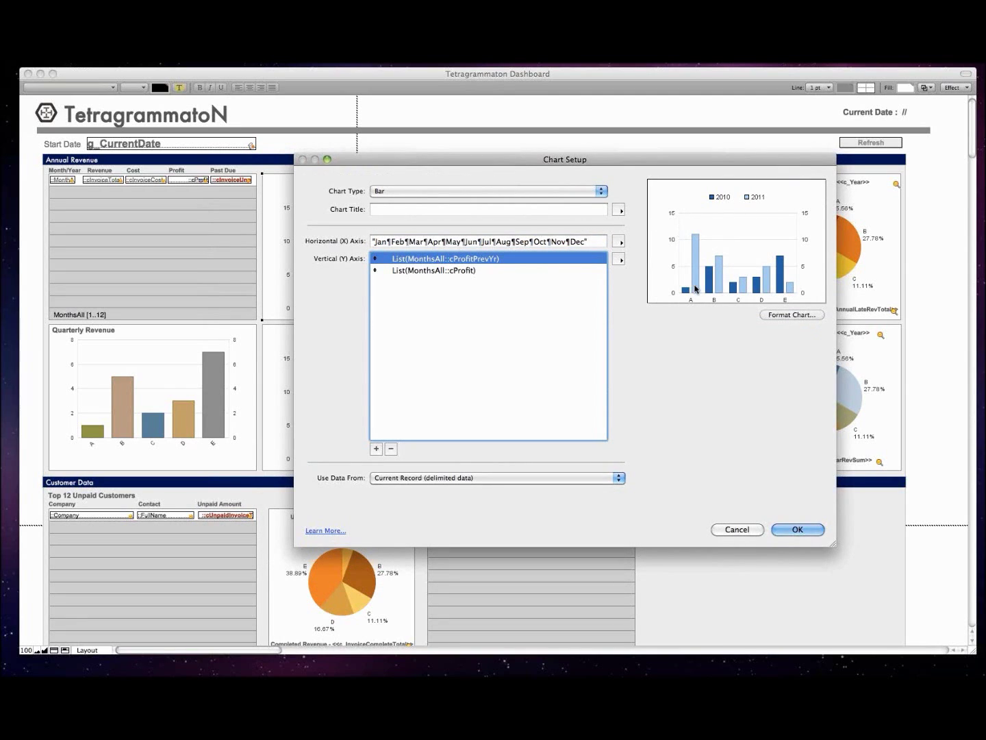
pyautogui.click(438, 270)
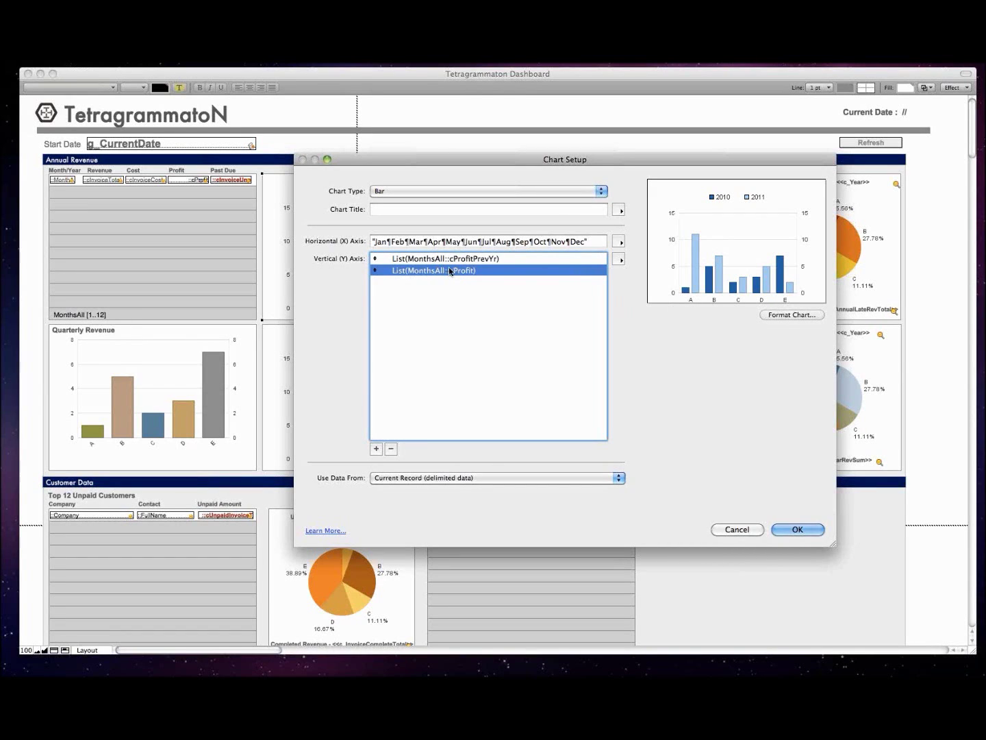
pyautogui.press('Up')
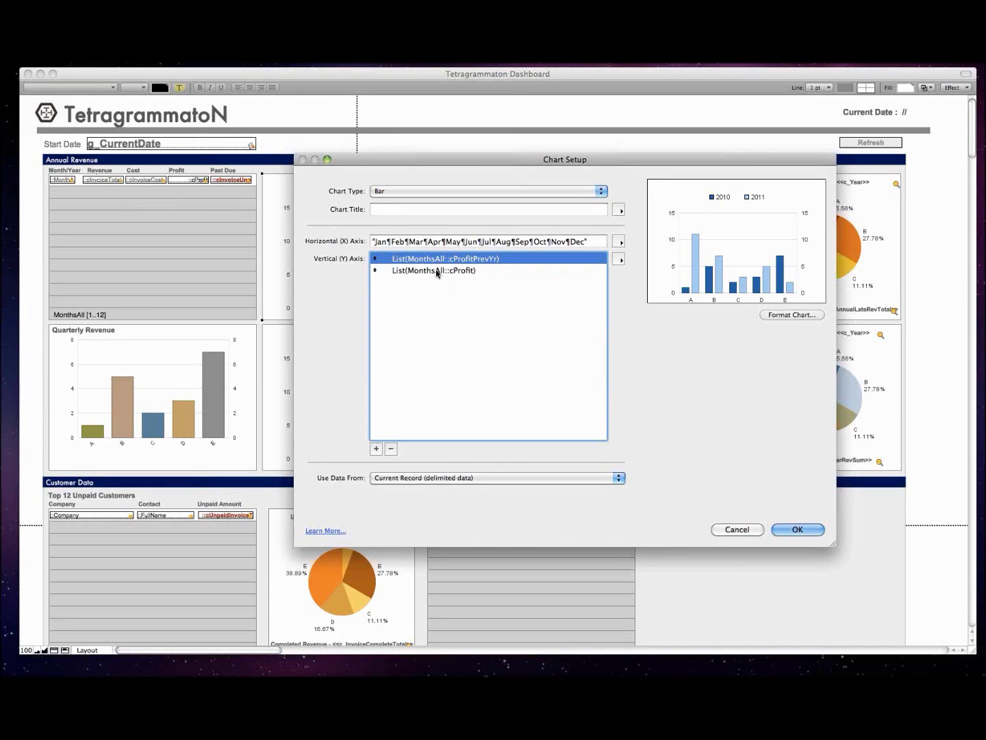
pyautogui.click(445, 270)
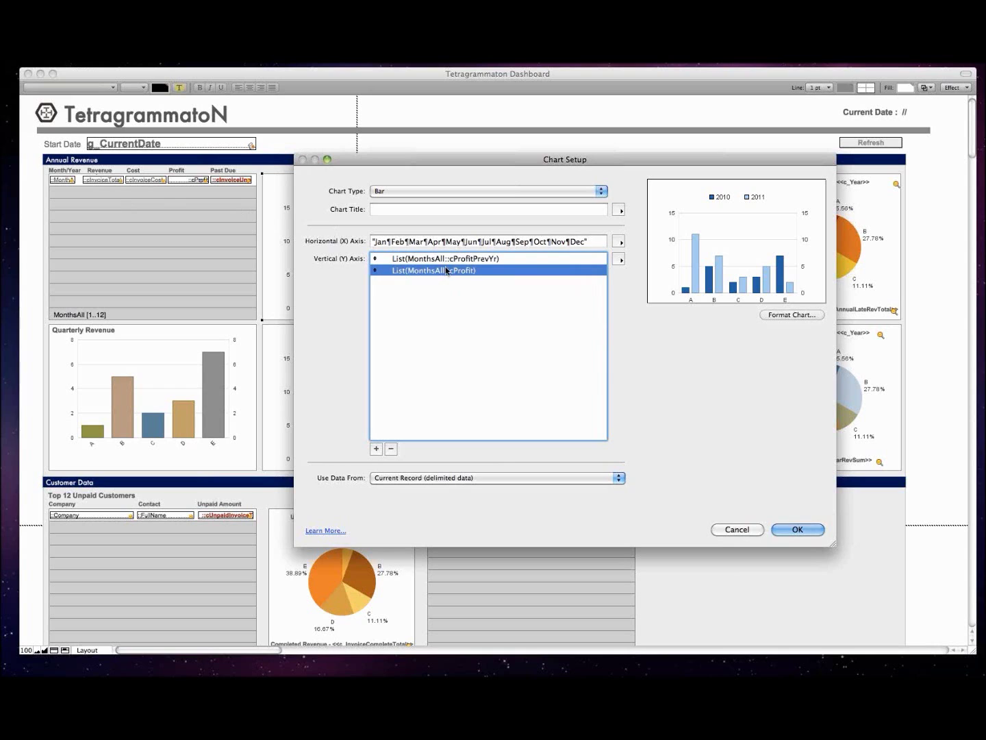
pyautogui.click(373, 255)
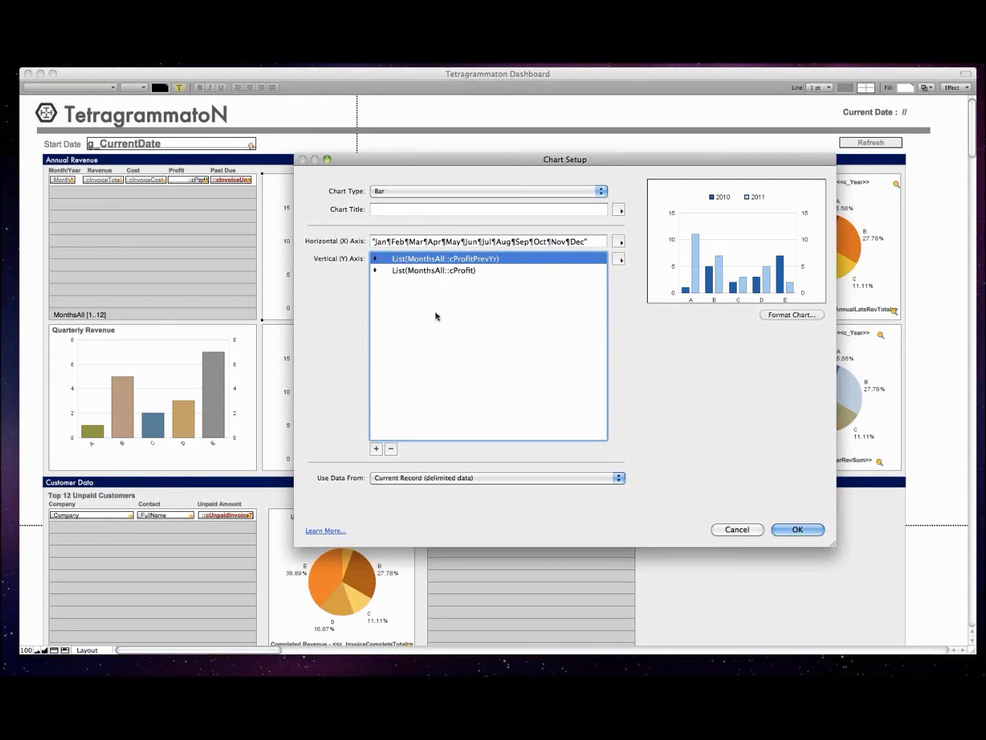
pyautogui.click(798, 530)
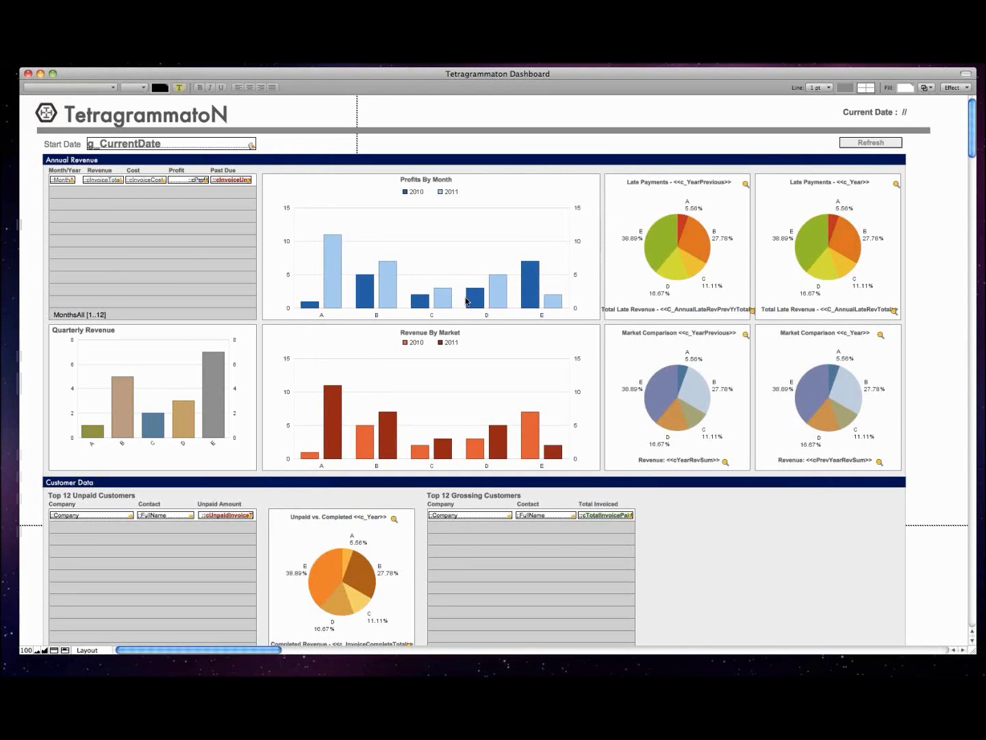
pyautogui.press('super+b')
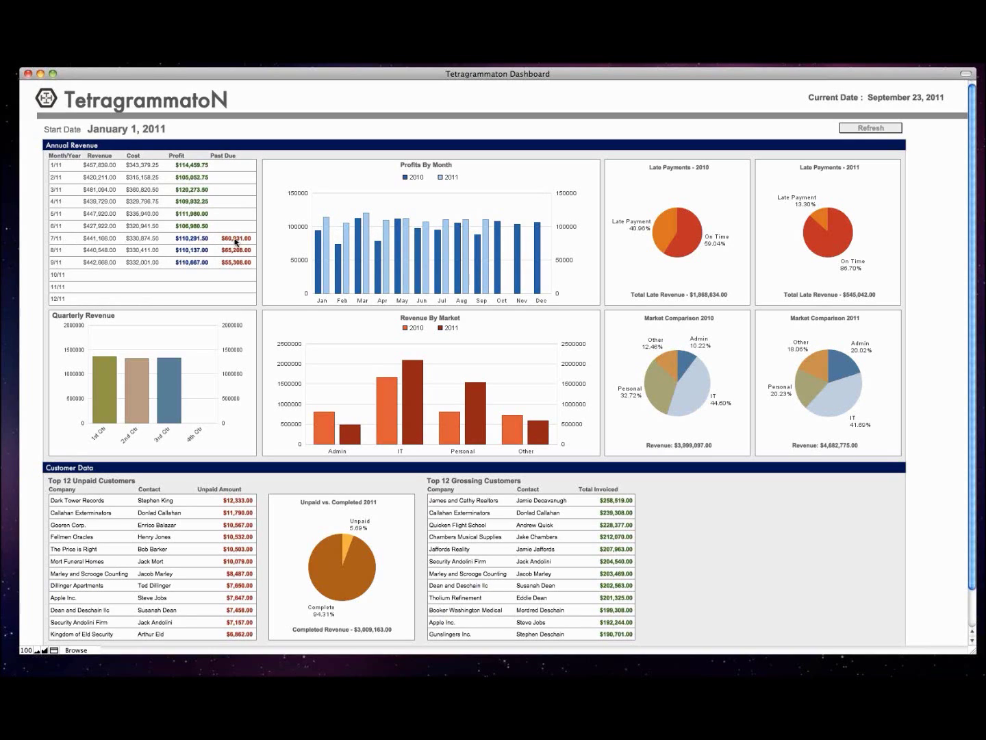
# Inspect the Profits By Month bars and the slices of the Late Payments - 2010 pie chart on the dashboard
pyautogui.press('space')
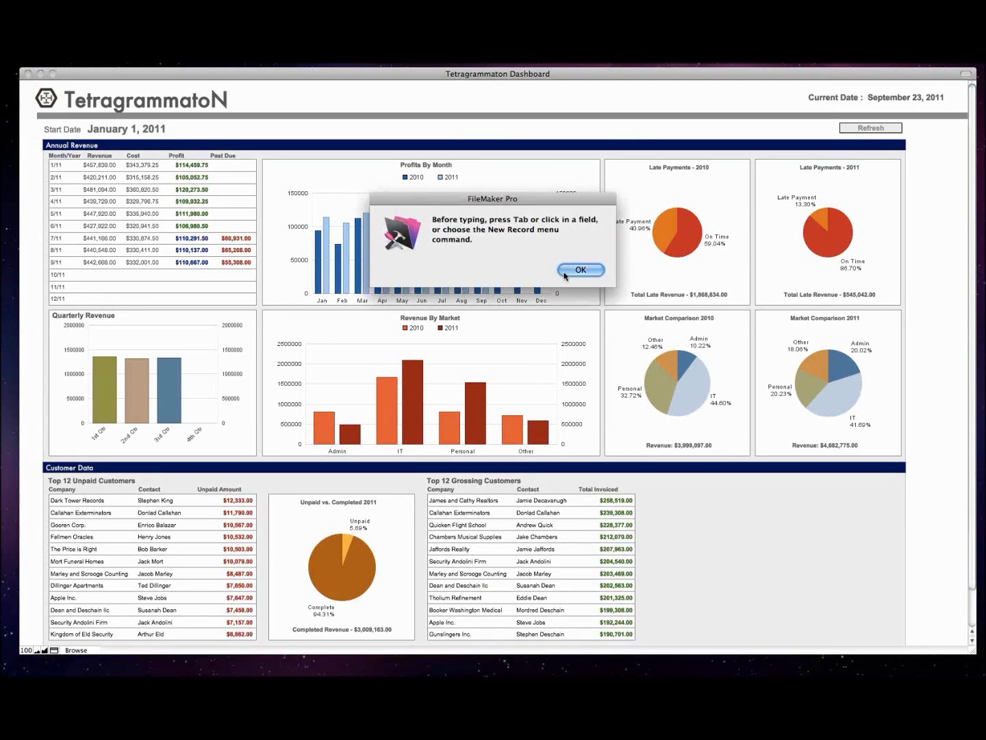
pyautogui.click(568, 271)
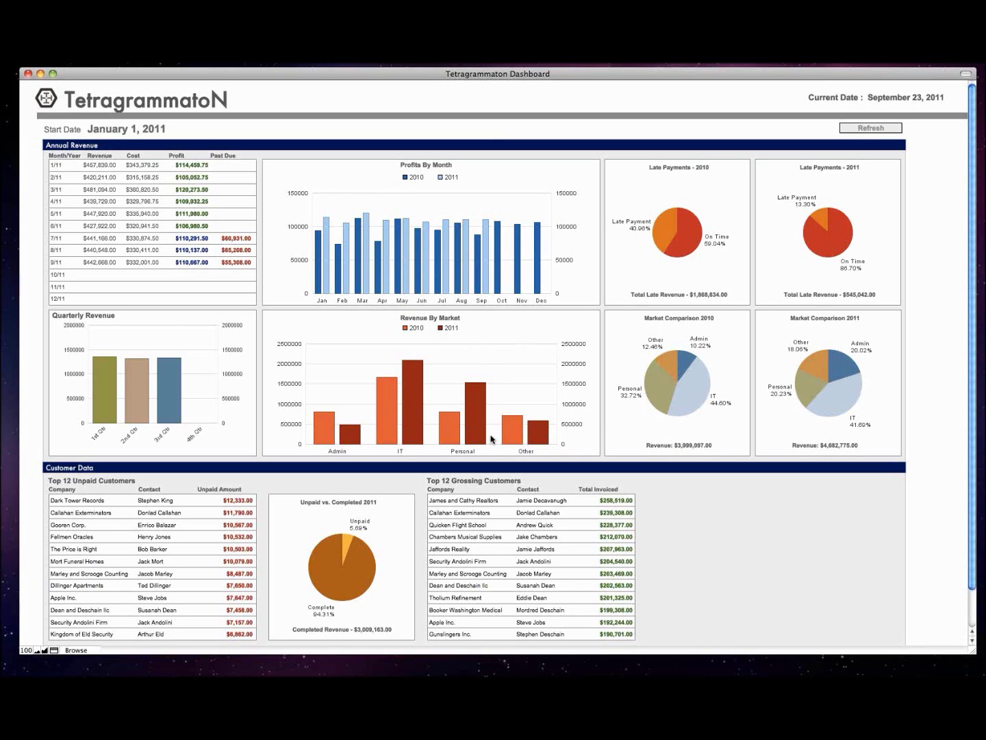
pyautogui.moveTo(365, 226)
pyautogui.moveTo(389, 257)
pyautogui.click(677, 227)
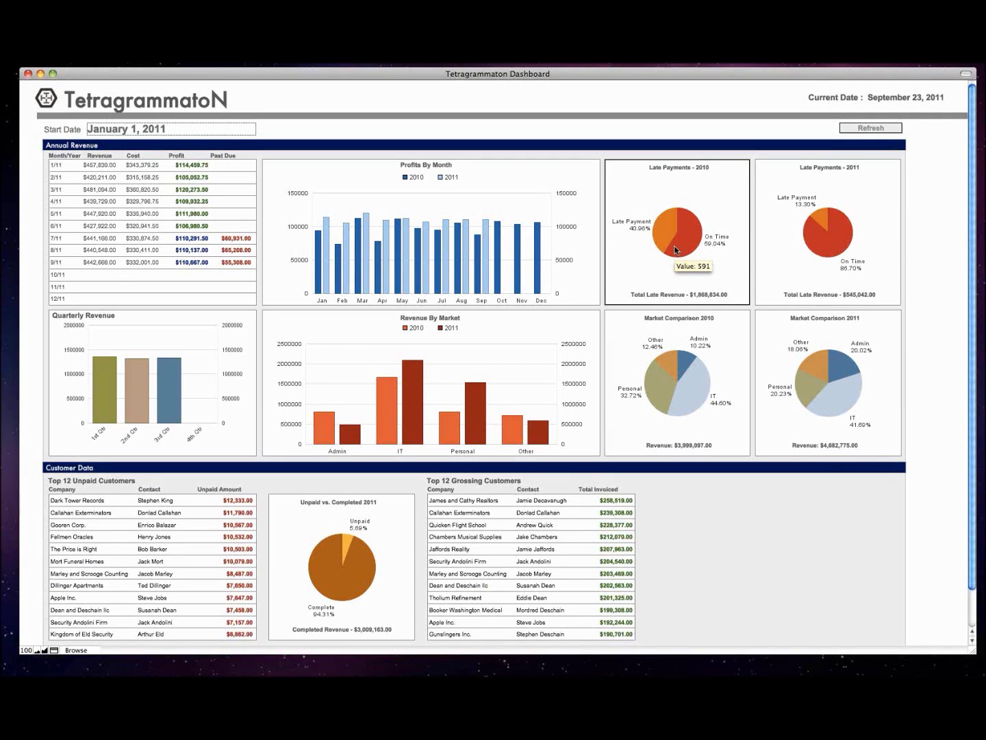
pyautogui.moveTo(662, 237)
pyautogui.click(563, 137)
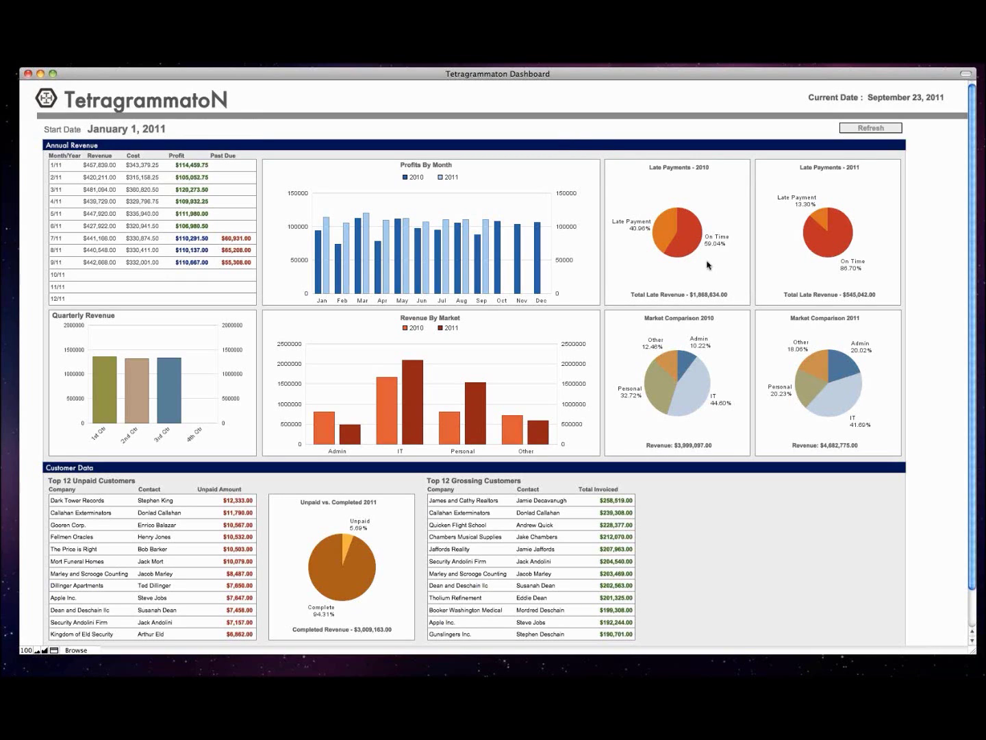
# Examine the Invoices table's DatePaid, DueDate and Late field definitions in the database definition
pyautogui.press('super+shift+d')
pyautogui.click(168, 128)
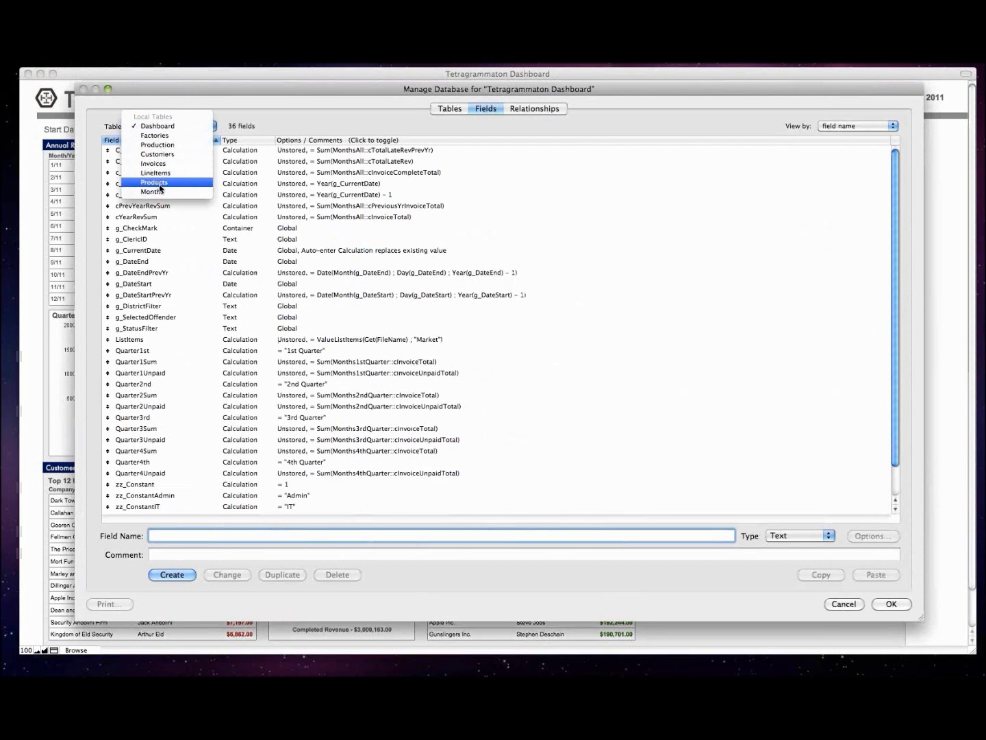
pyautogui.click(154, 164)
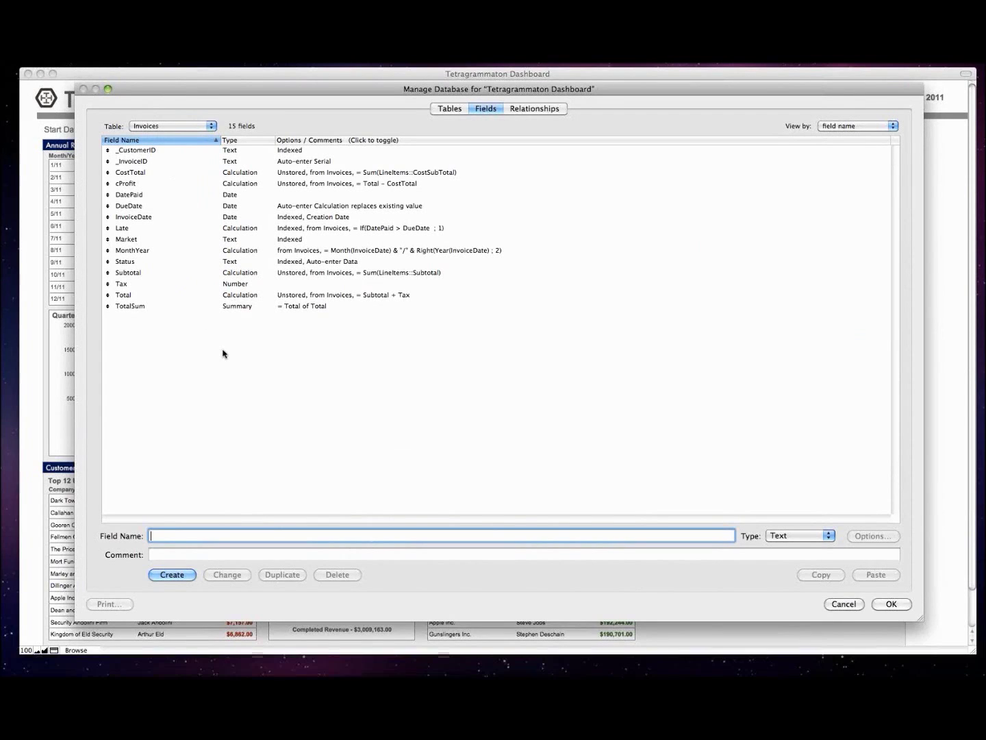
pyautogui.click(133, 198)
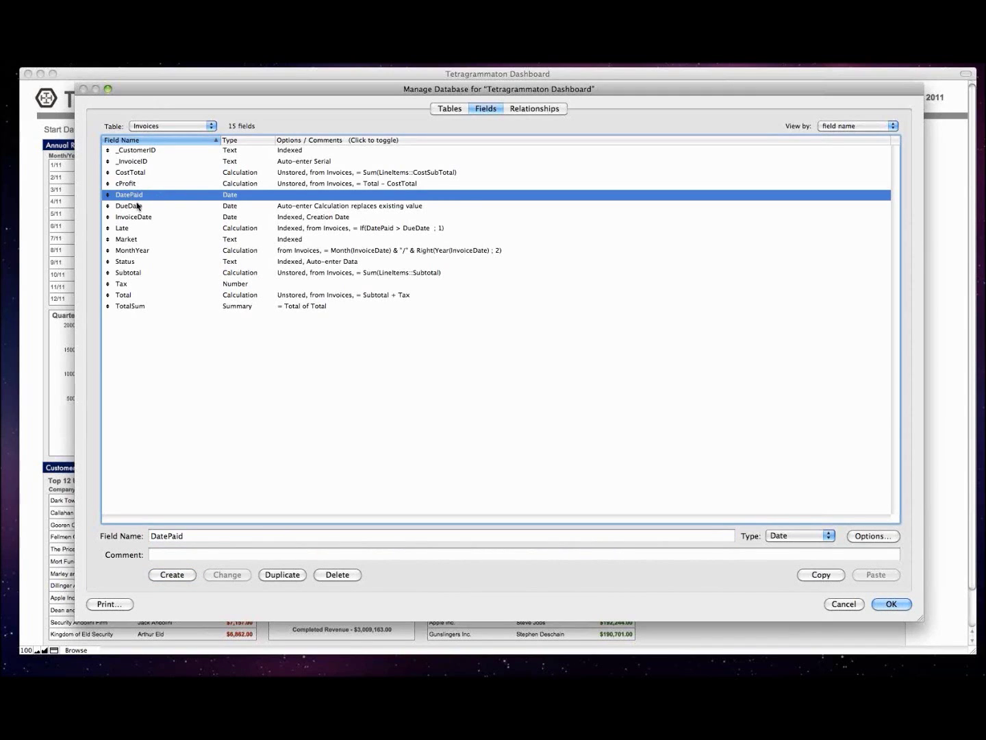
pyautogui.click(138, 206)
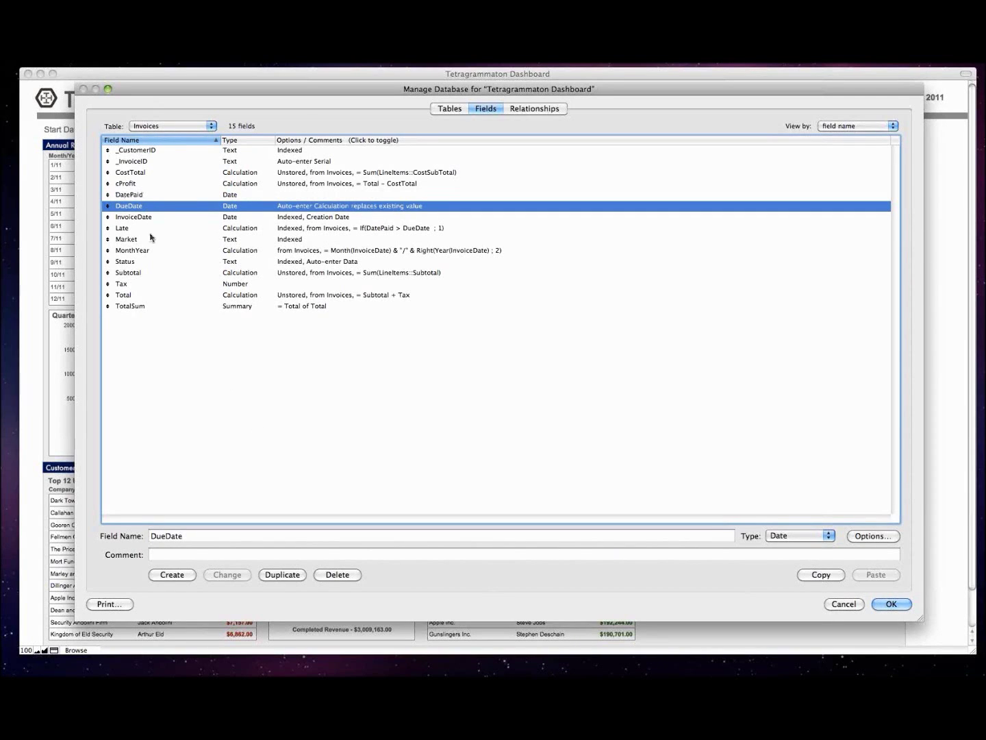
pyautogui.click(137, 231)
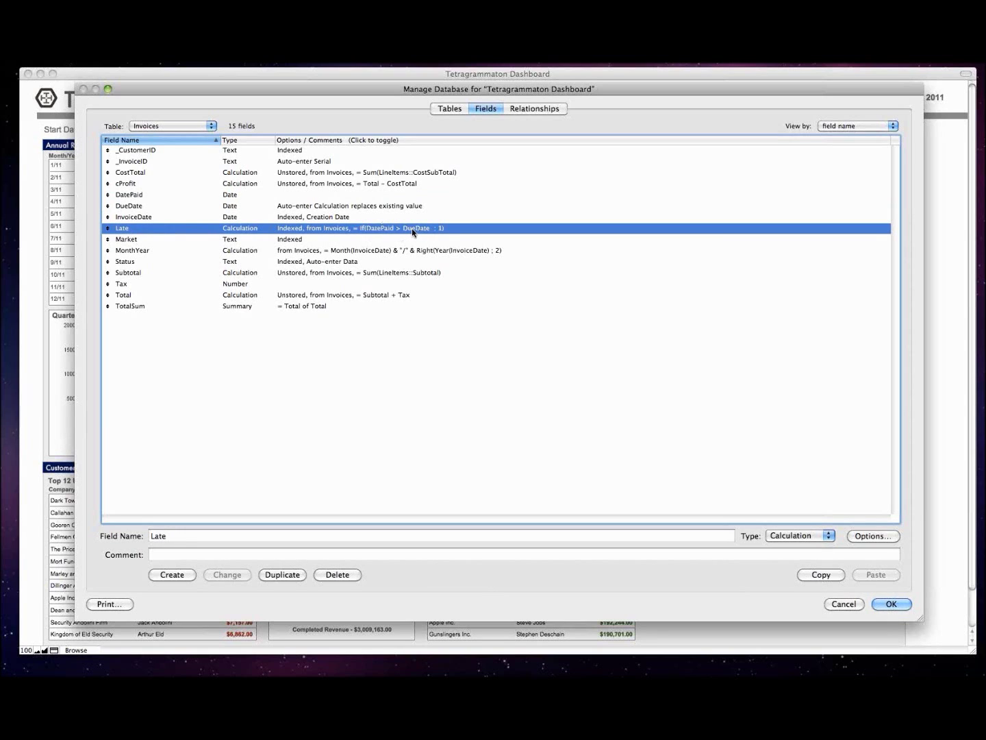
# Examine the calculation of the Invoices table's Late field, which compares DatePaid with DueDate, and close it without changes
pyautogui.click(233, 449)
pyautogui.click(176, 230)
pyautogui.doubleClick(376, 229)
pyautogui.click(405, 331)
pyautogui.write('d')
pyautogui.press('BackSpace')
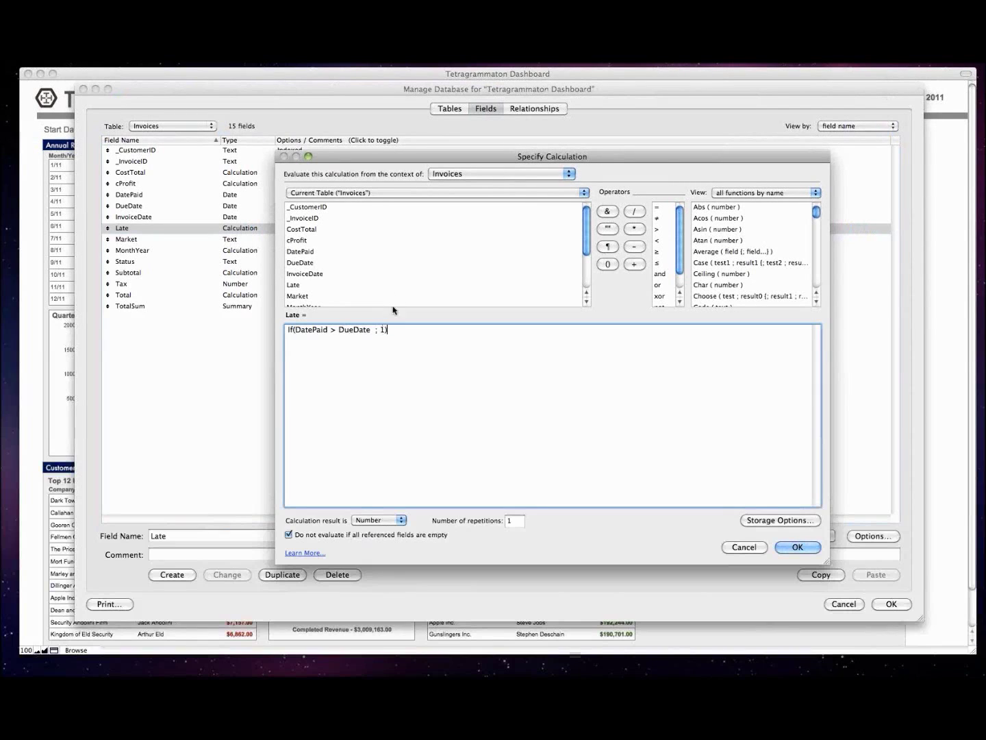
pyautogui.click(818, 547)
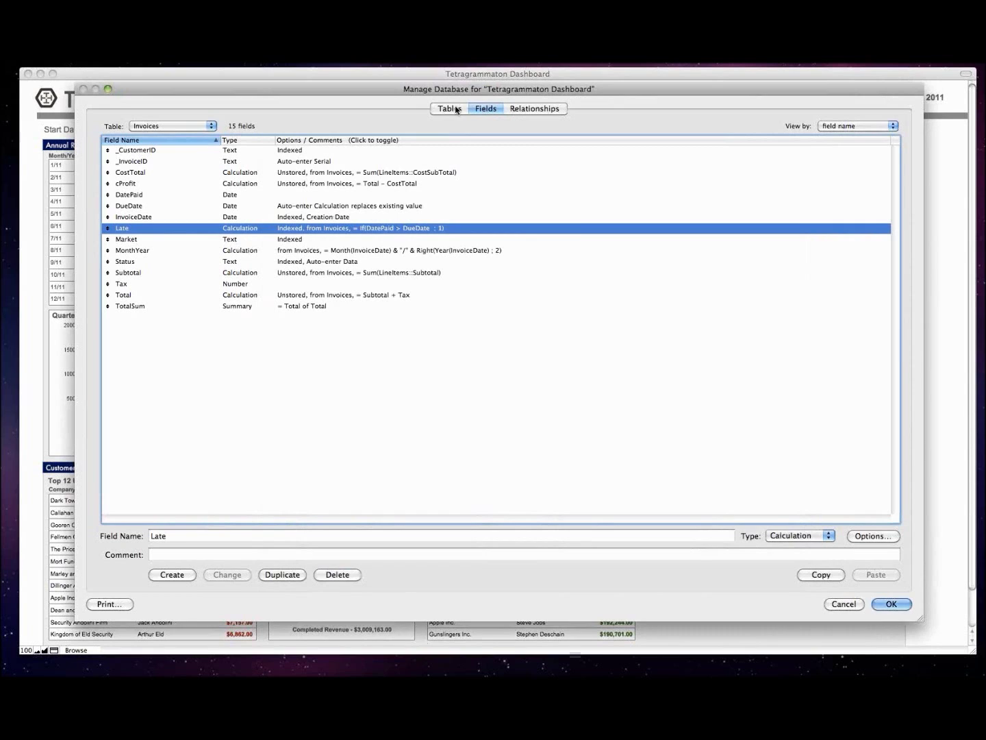
# Switch the field definitions to the Months table and select the zz_ConstantOne field
pyautogui.click(155, 127)
pyautogui.click(152, 154)
pyautogui.click(143, 397)
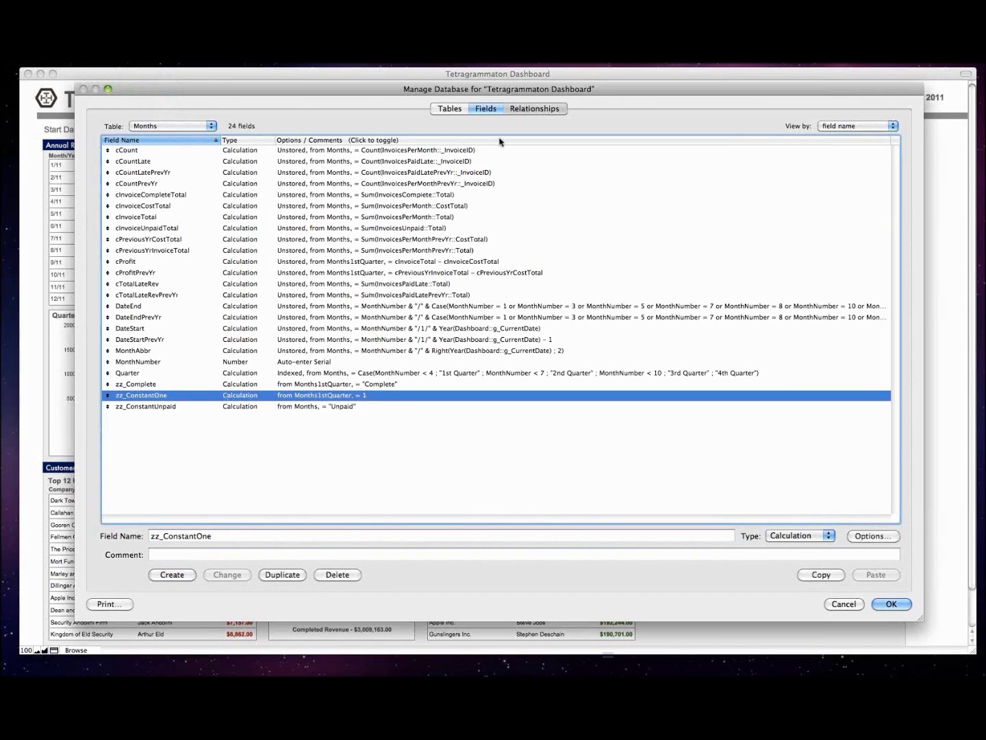
# Examine the relationship between Months and InvoicesPaidLate, including its zz_ConstantOne = Late criterion, and close the database definition
pyautogui.click(534, 108)
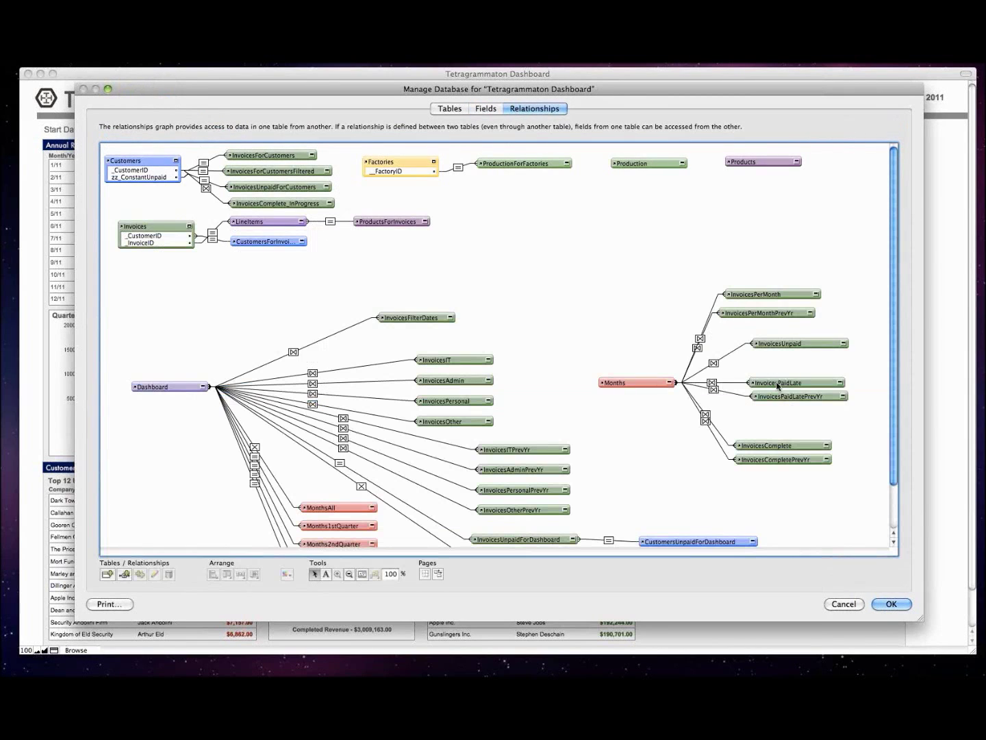
pyautogui.doubleClick(712, 383)
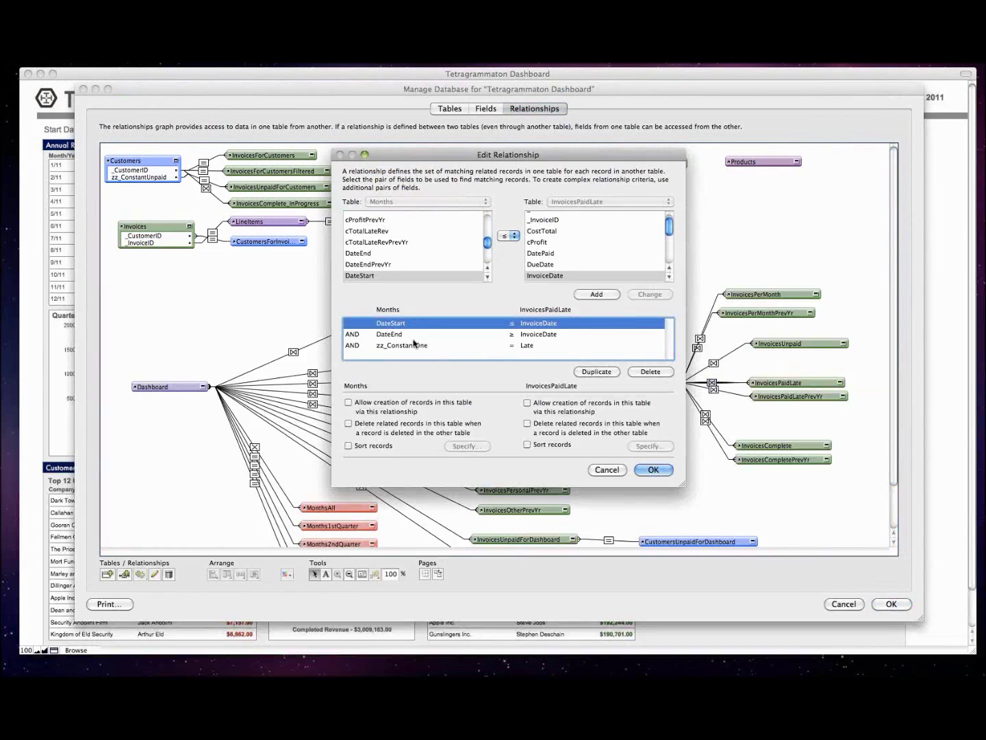
pyautogui.click(410, 348)
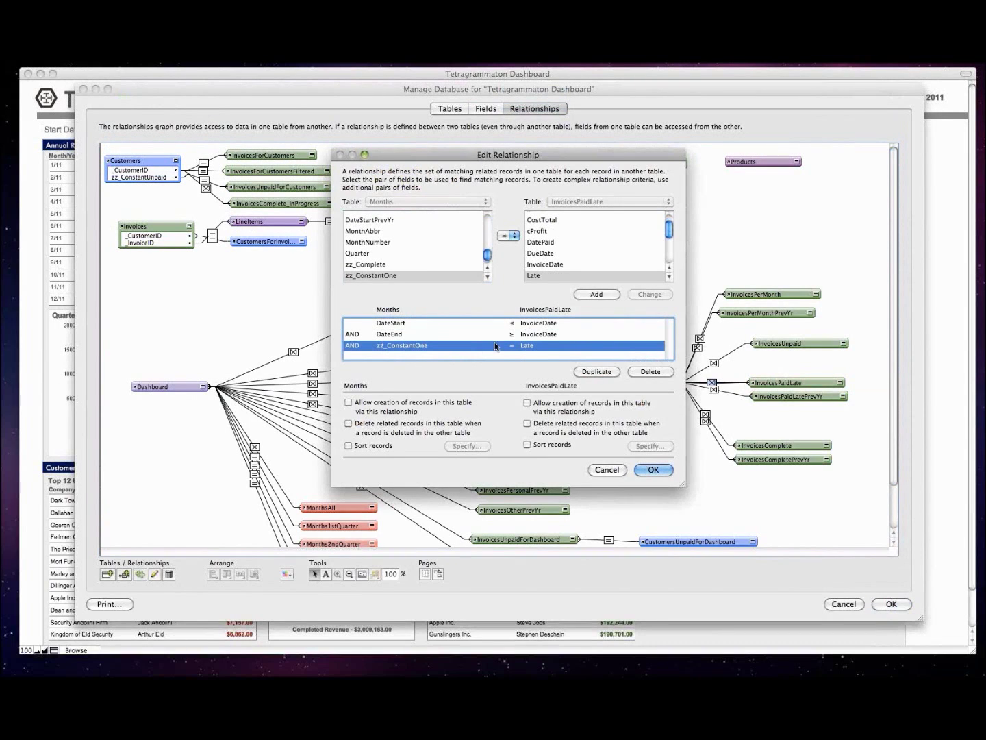
pyautogui.click(653, 471)
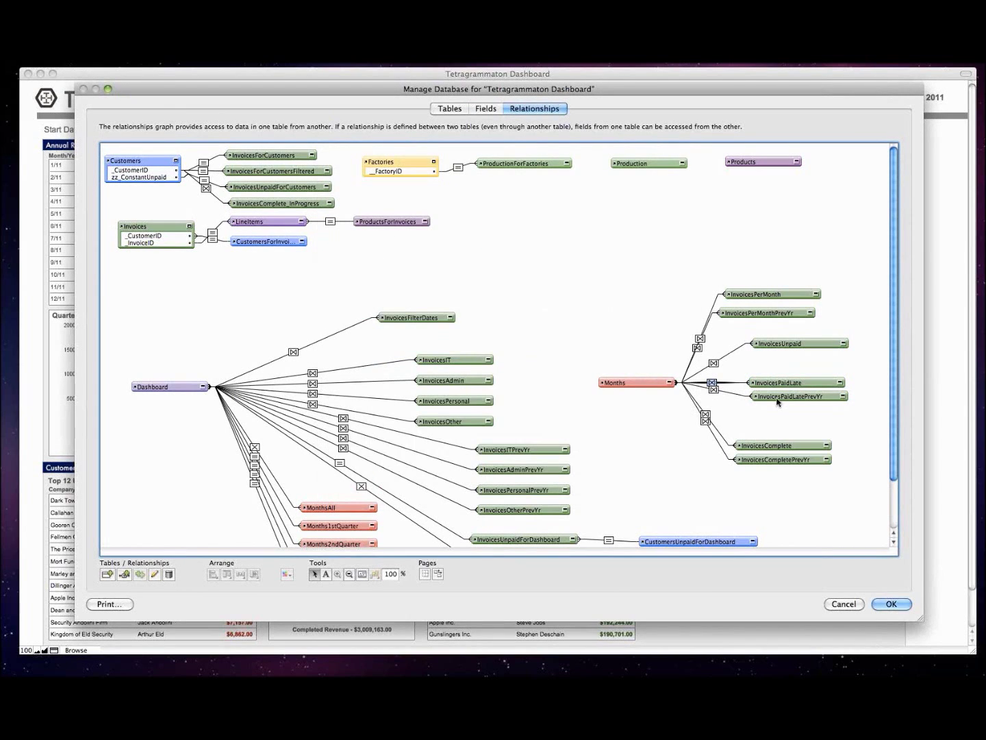
pyautogui.click(891, 604)
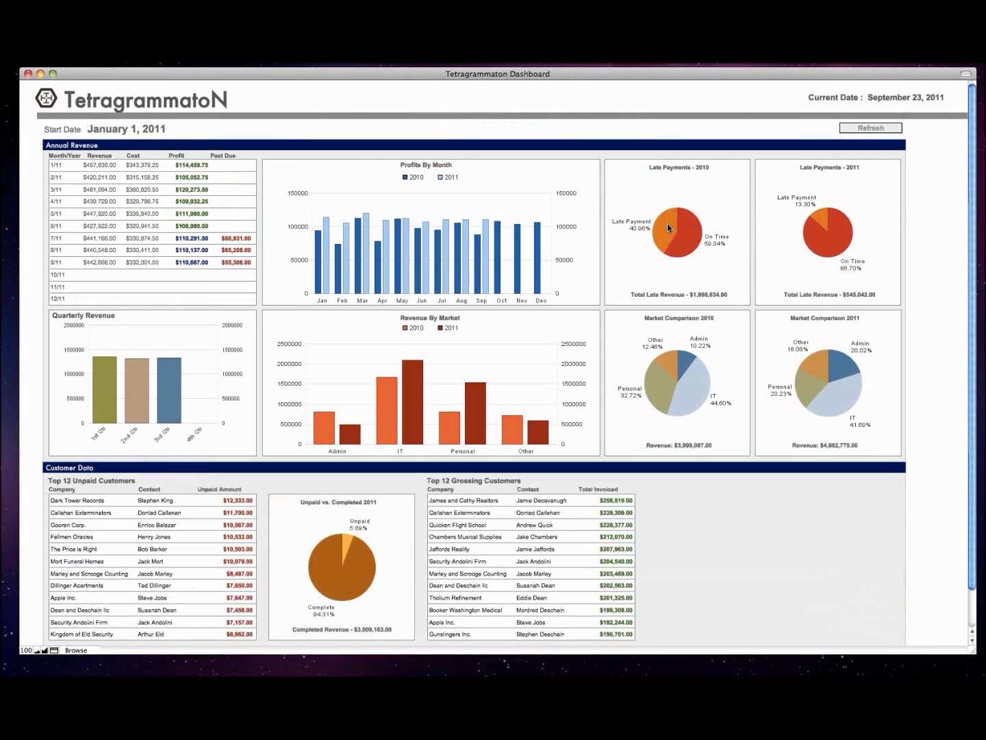
# Inspect the 2010 and 2011 Late Payments pie charts and the Revenue By Market bars on the dashboard
pyautogui.moveTo(668, 224)
pyautogui.moveTo(820, 226)
pyautogui.press('Tab')
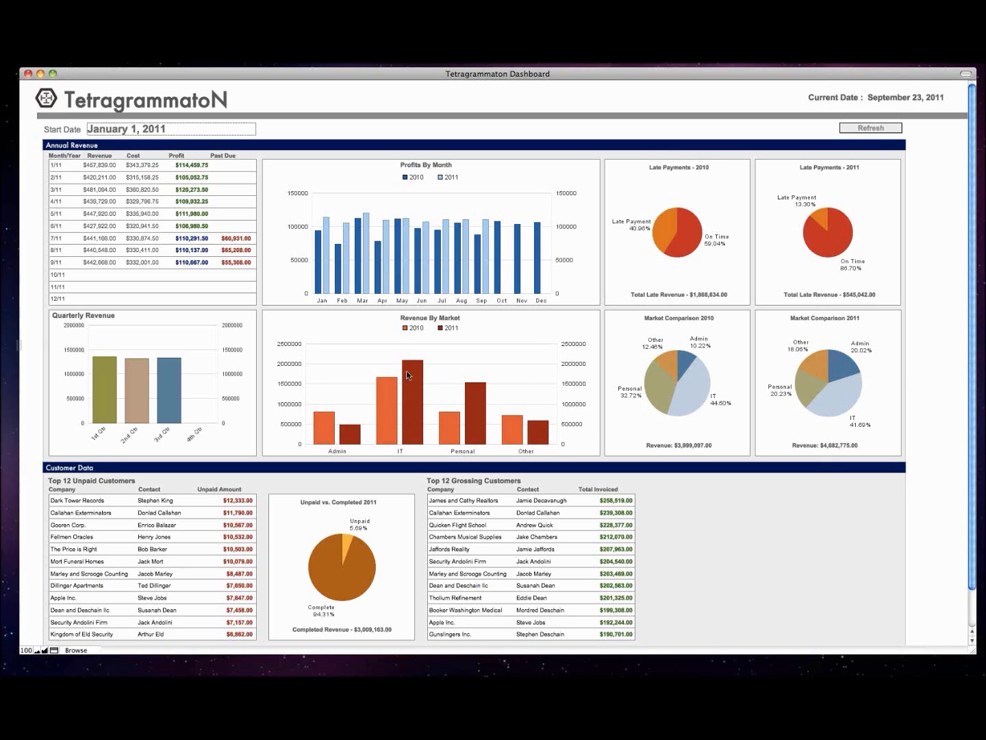
pyautogui.scroll(-2, 398, 372)
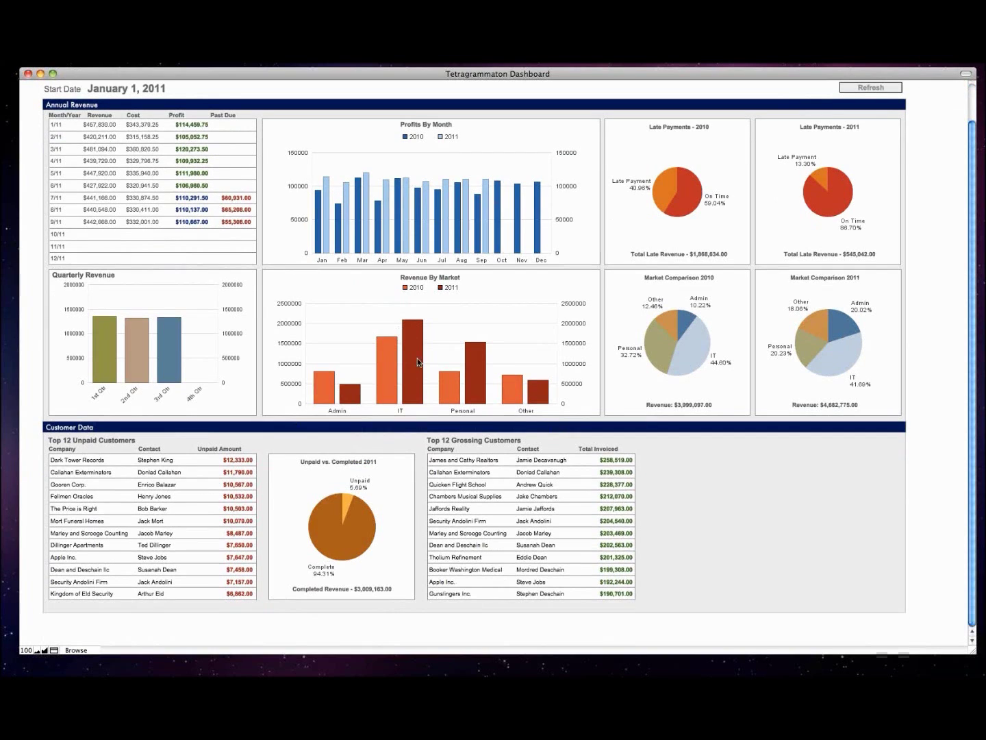
pyautogui.moveTo(416, 361)
pyautogui.moveTo(388, 371)
pyautogui.moveTo(331, 397)
pyautogui.press('super+Tab')
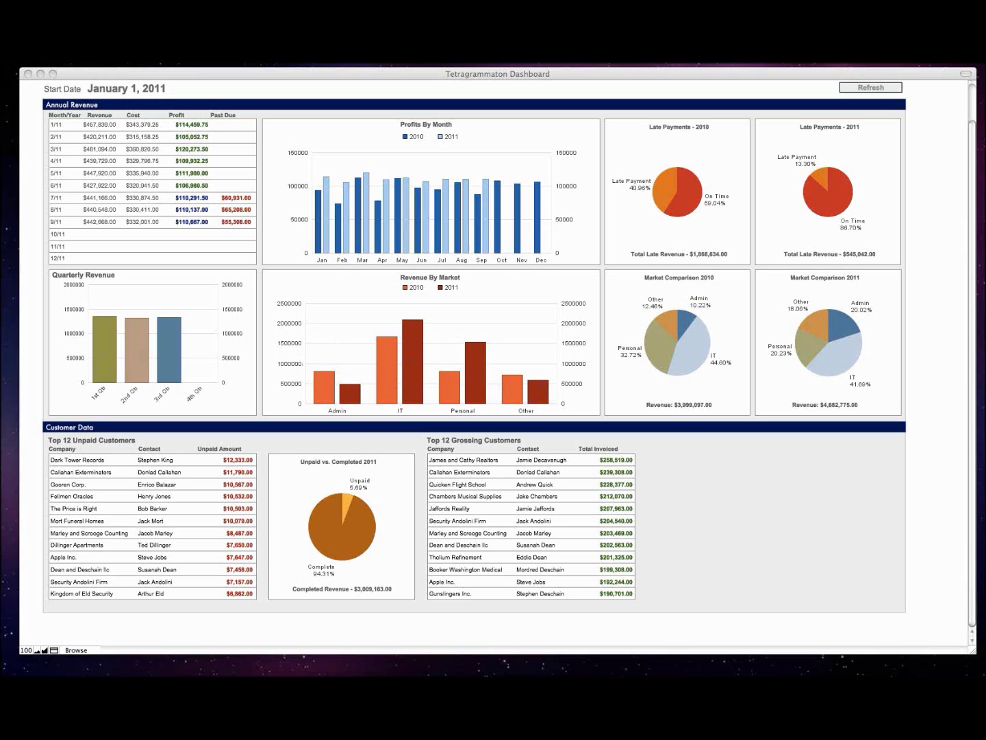
pyautogui.click(883, 476)
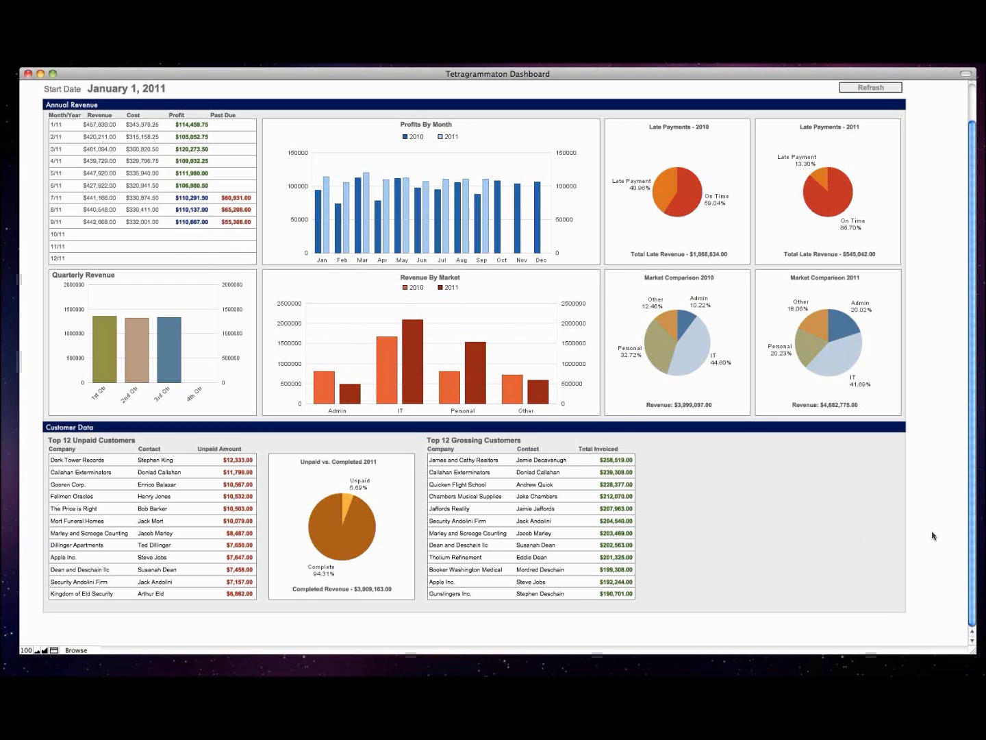
# Open the relationships graph and locate the Dashboard table with its InvoicesIT, InvoicesAdmin, InvoicesPersonal and InvoicesOther occurrences
pyautogui.press('super+shift+d')
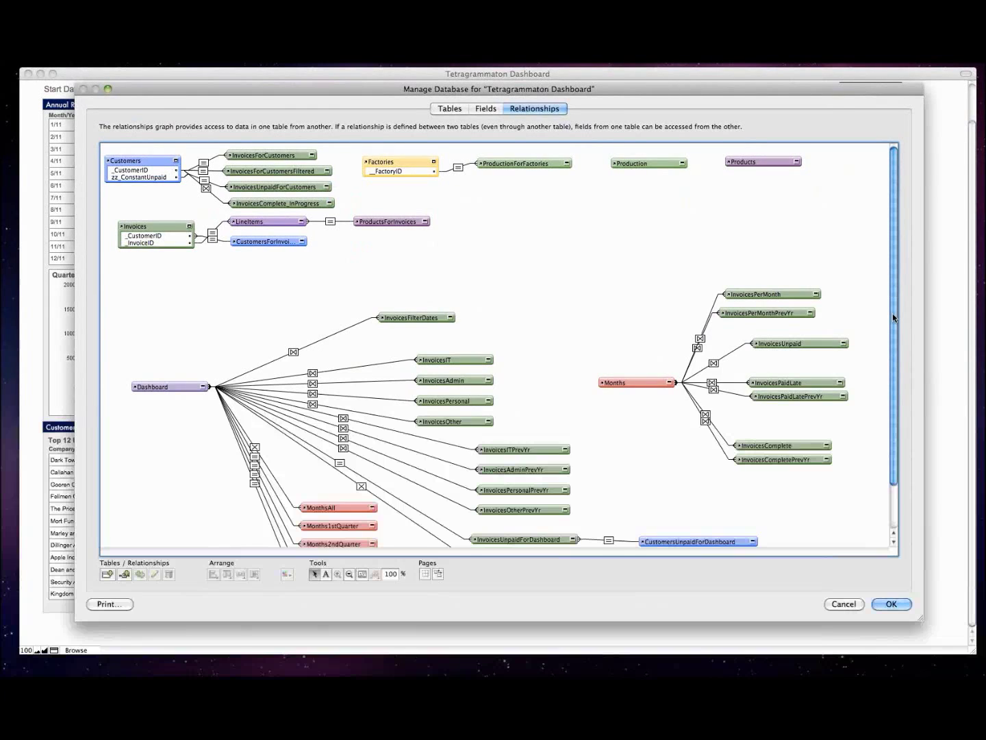
pyautogui.scroll(-3, 893, 313)
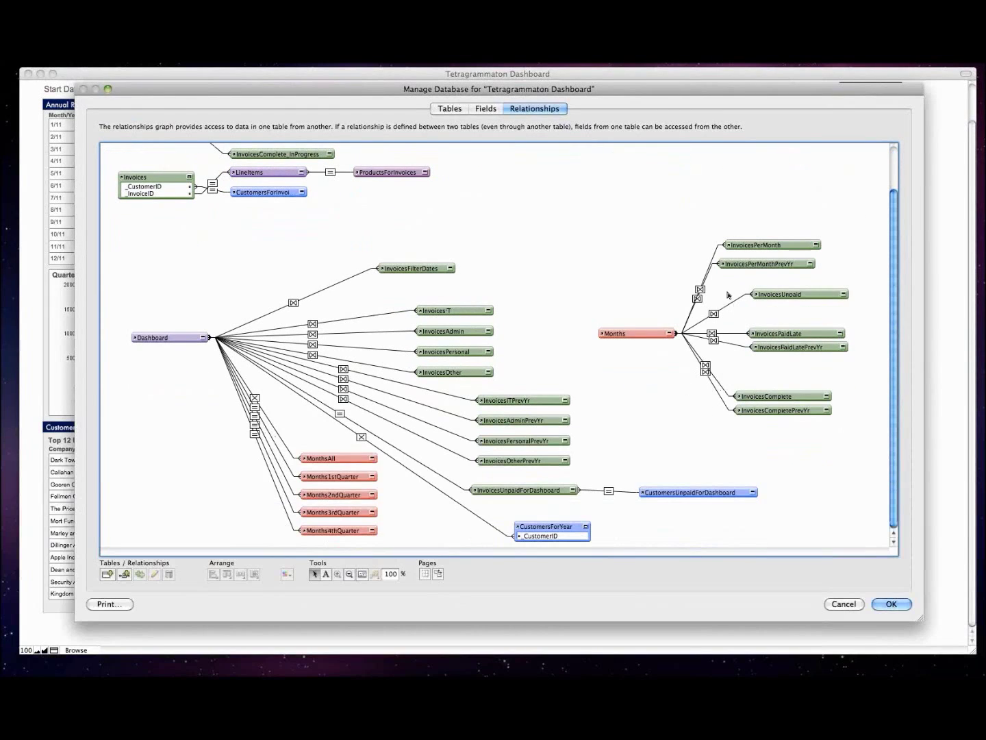
pyautogui.click(167, 337)
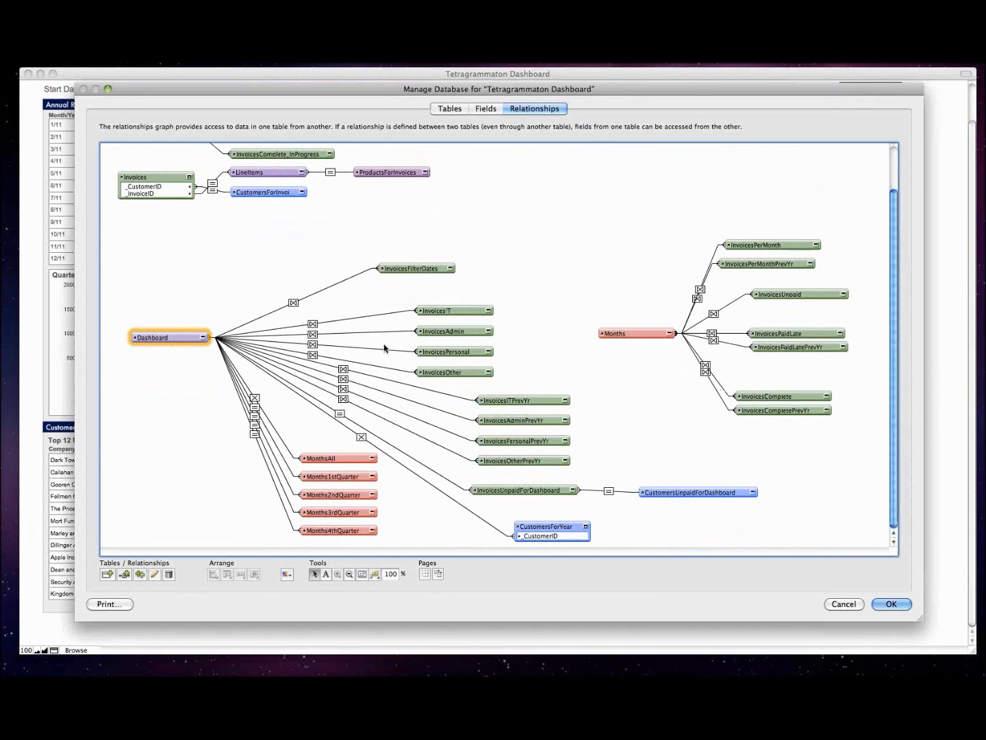
pyautogui.moveTo(384, 290); pyautogui.dragTo(513, 388)
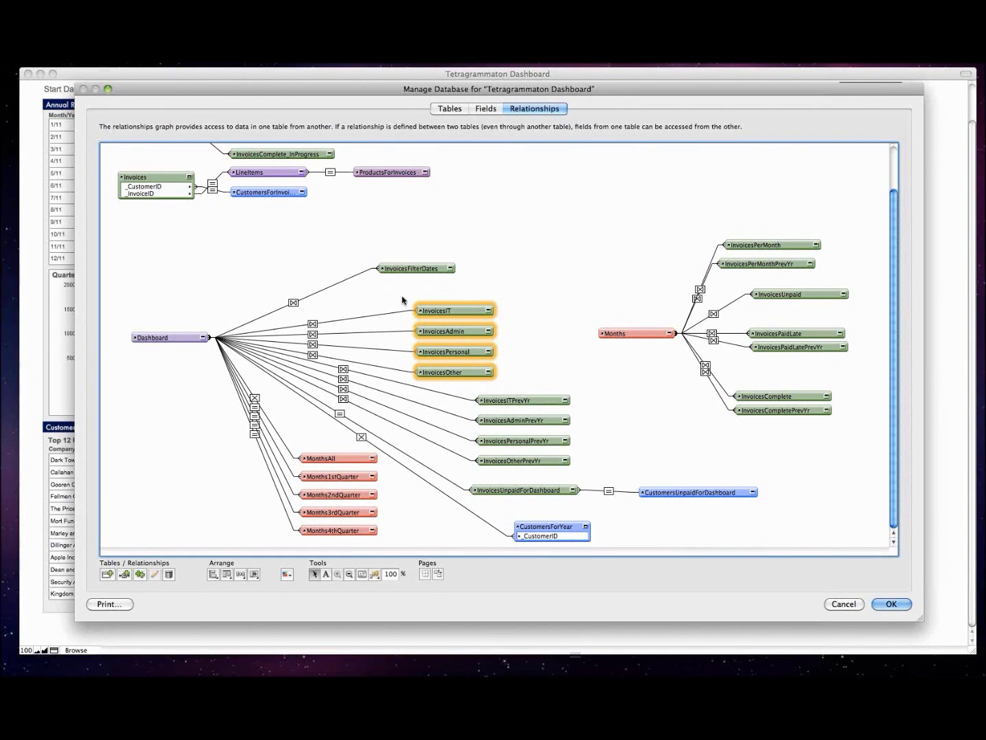
pyautogui.moveTo(401, 295); pyautogui.dragTo(522, 396)
# Examine the relationship from Dashboard to InvoicesIT, including its zz_ConstantIT = Market criterion, and close it
pyautogui.doubleClick(312, 322)
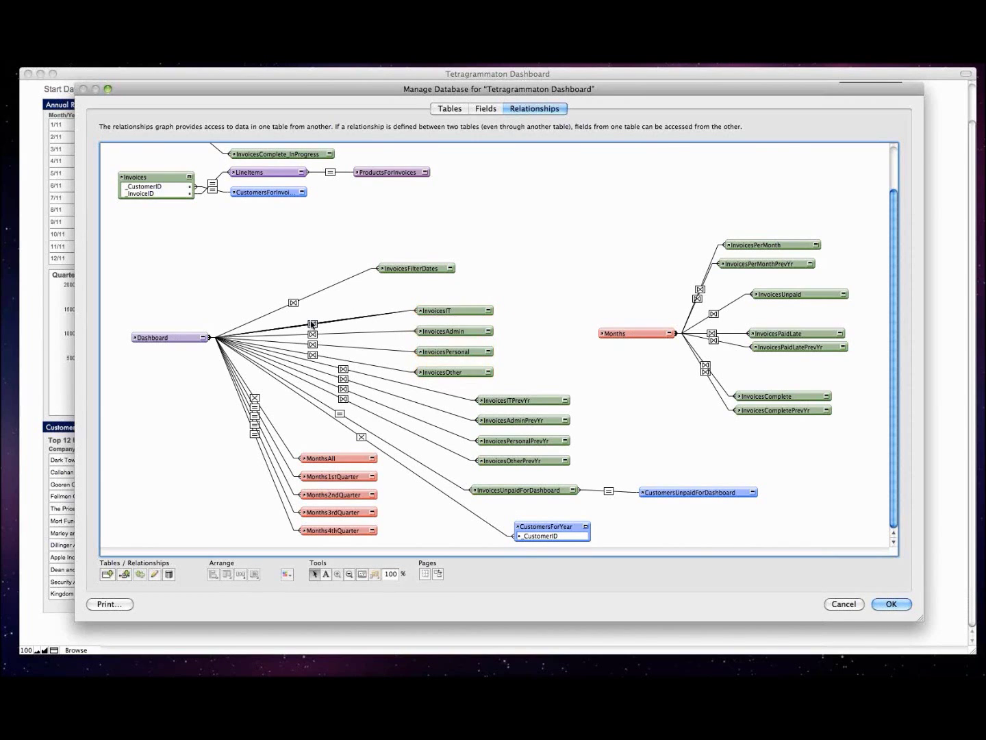
pyautogui.click(394, 323)
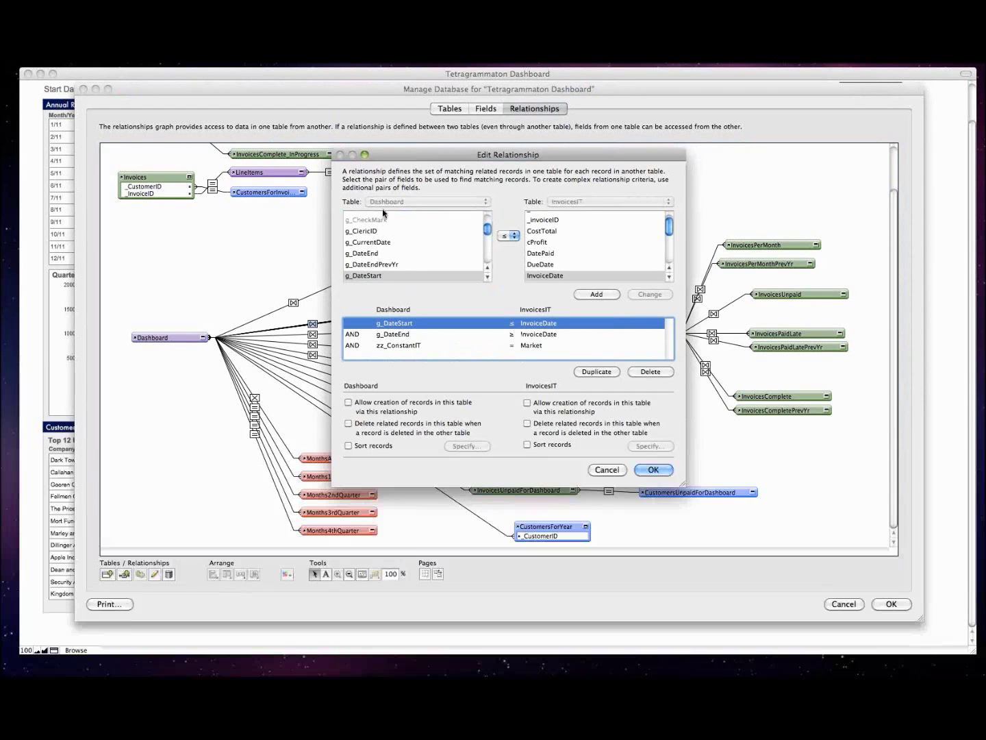
pyautogui.click(403, 345)
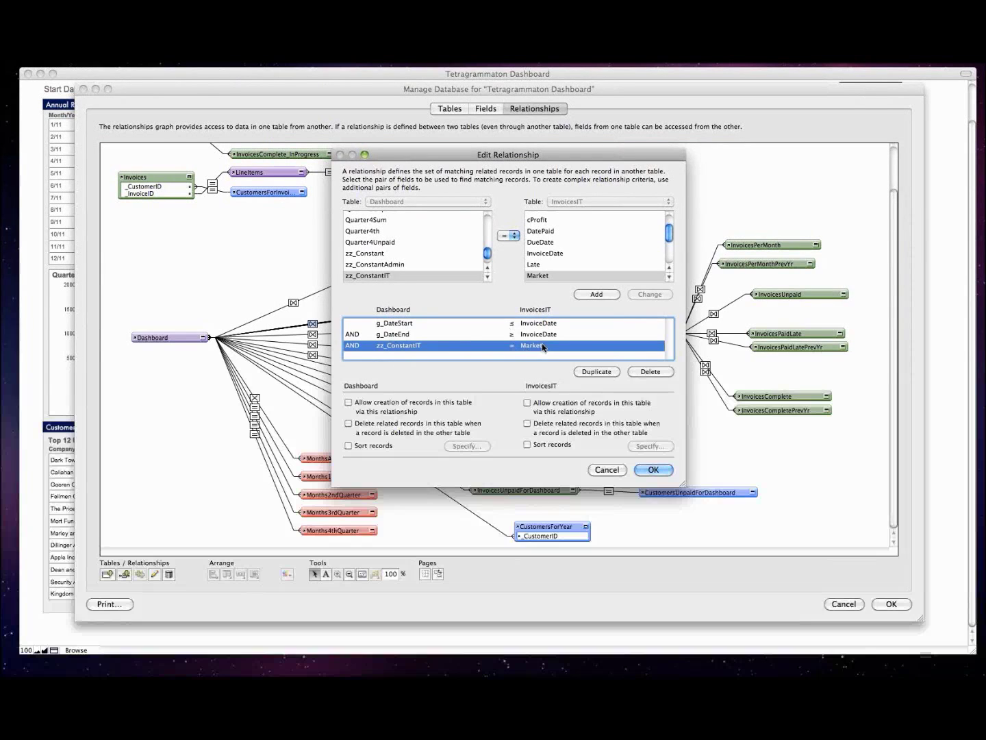
pyautogui.click(654, 470)
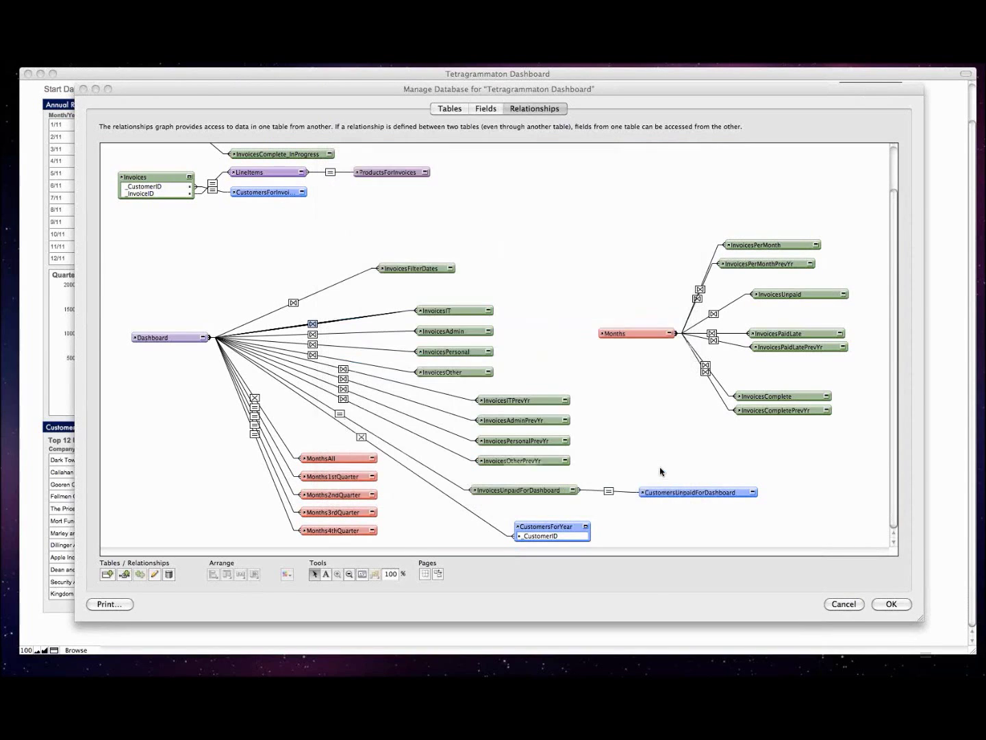
# Review the Dashboard table's field definitions, including the market constant fields
pyautogui.click(490, 111)
pyautogui.click(148, 251)
pyautogui.scroll(-3, 146, 274)
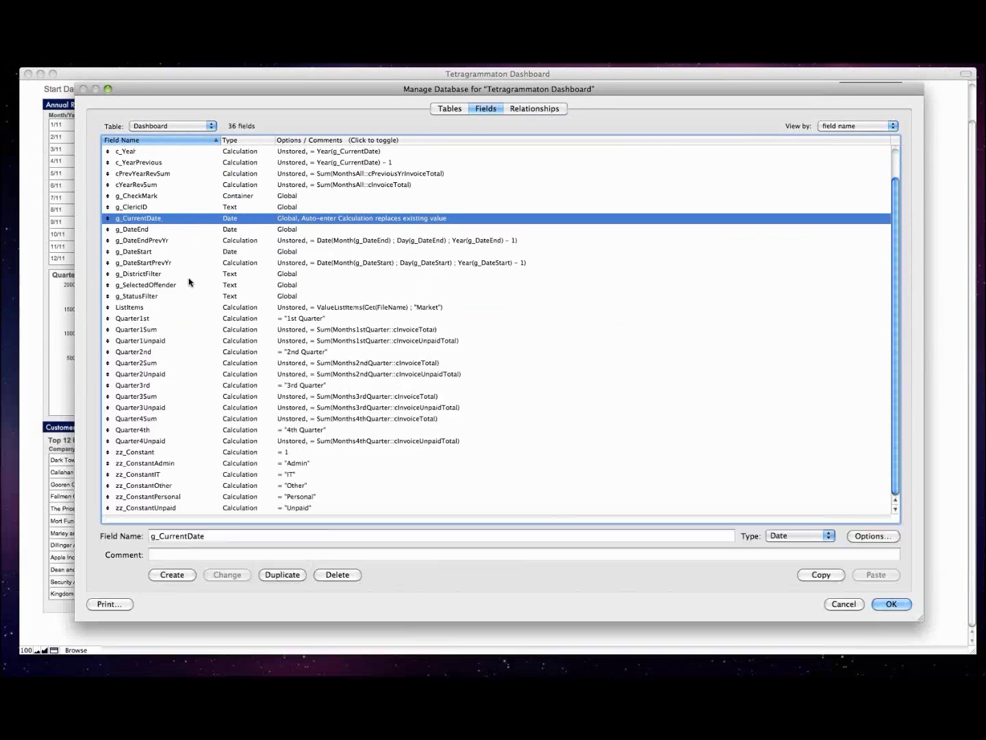
pyautogui.scroll(3, 188, 277)
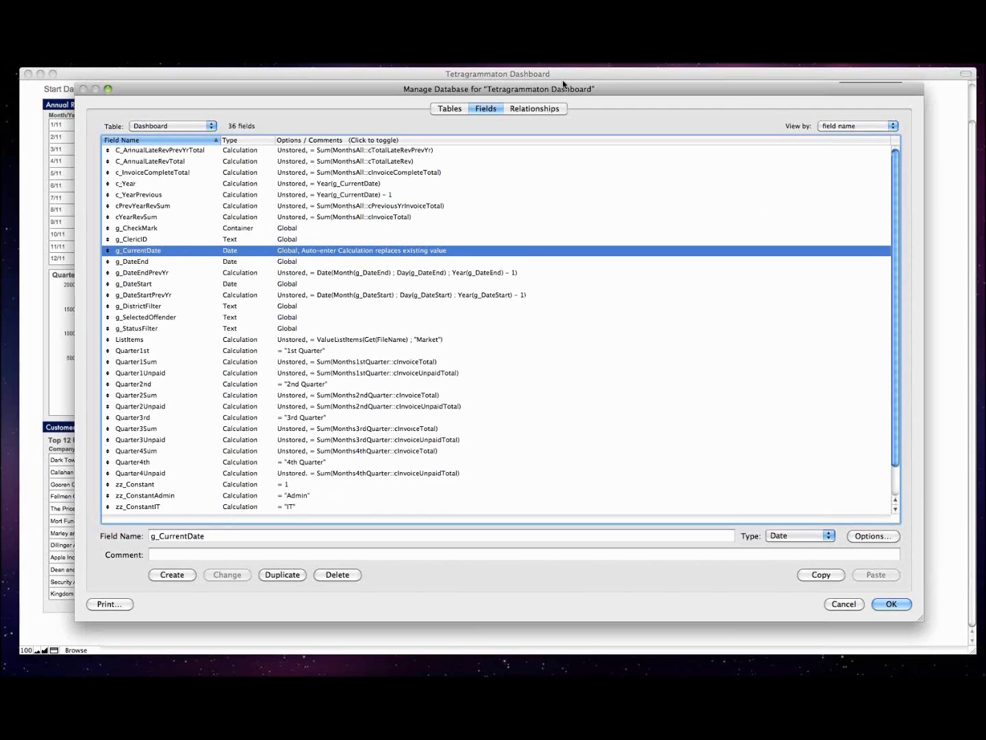
# Compare the Dashboard's four market invoice occurrences with those attached to Months in the relationships graph, and close the database definition
pyautogui.click(545, 109)
pyautogui.moveTo(394, 289); pyautogui.dragTo(532, 394)
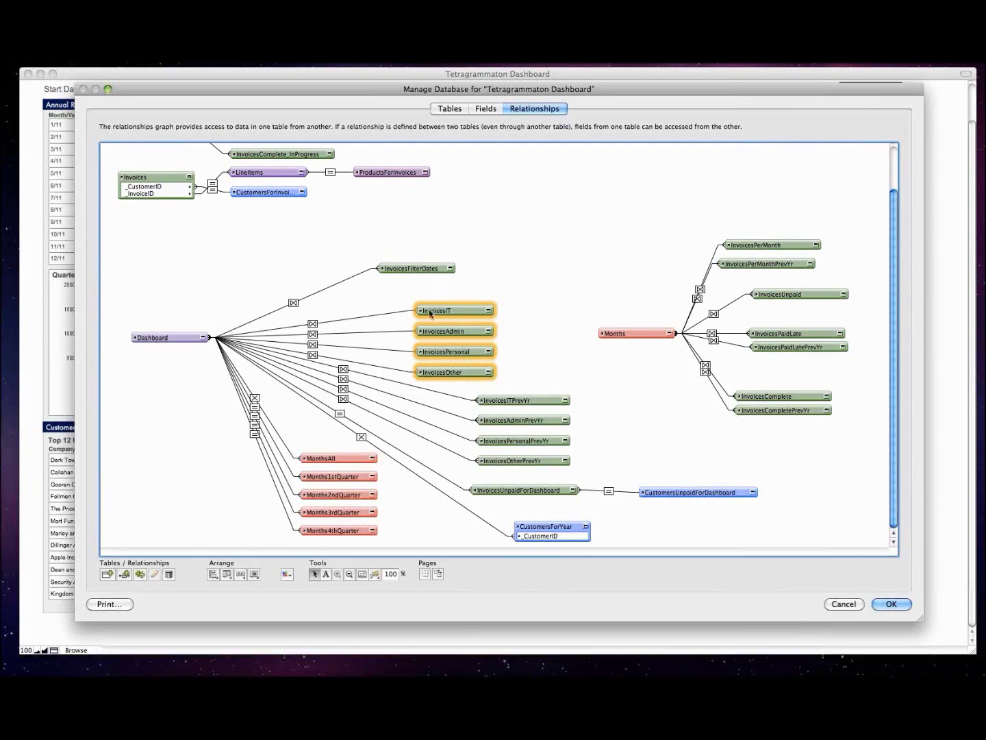
pyautogui.moveTo(703, 212); pyautogui.dragTo(864, 422)
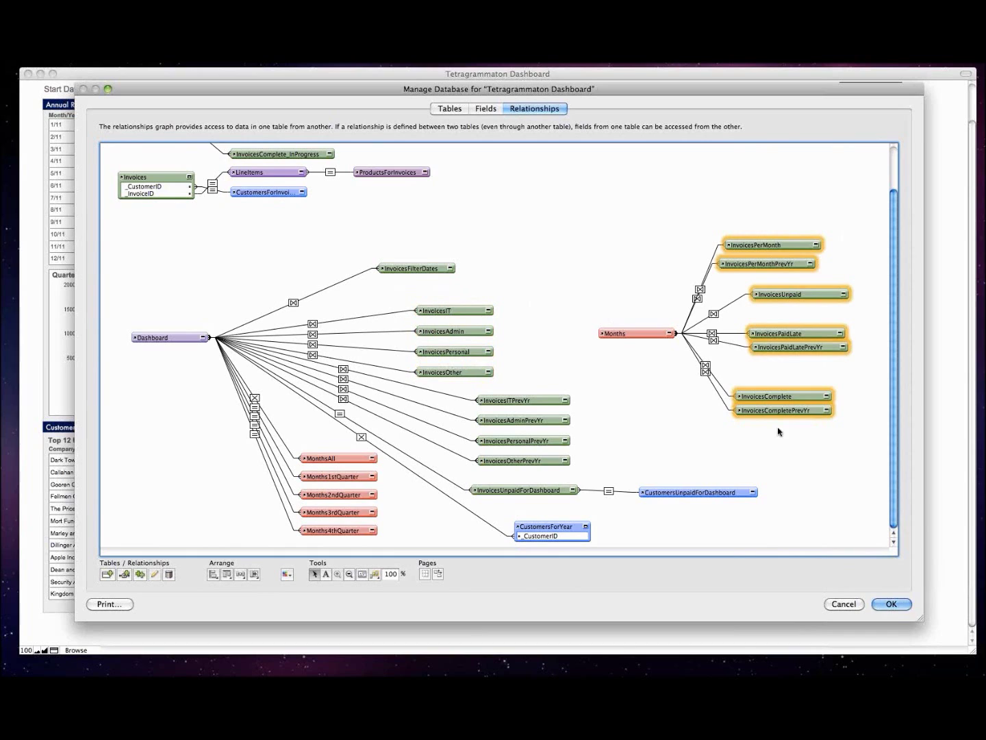
pyautogui.click(648, 333)
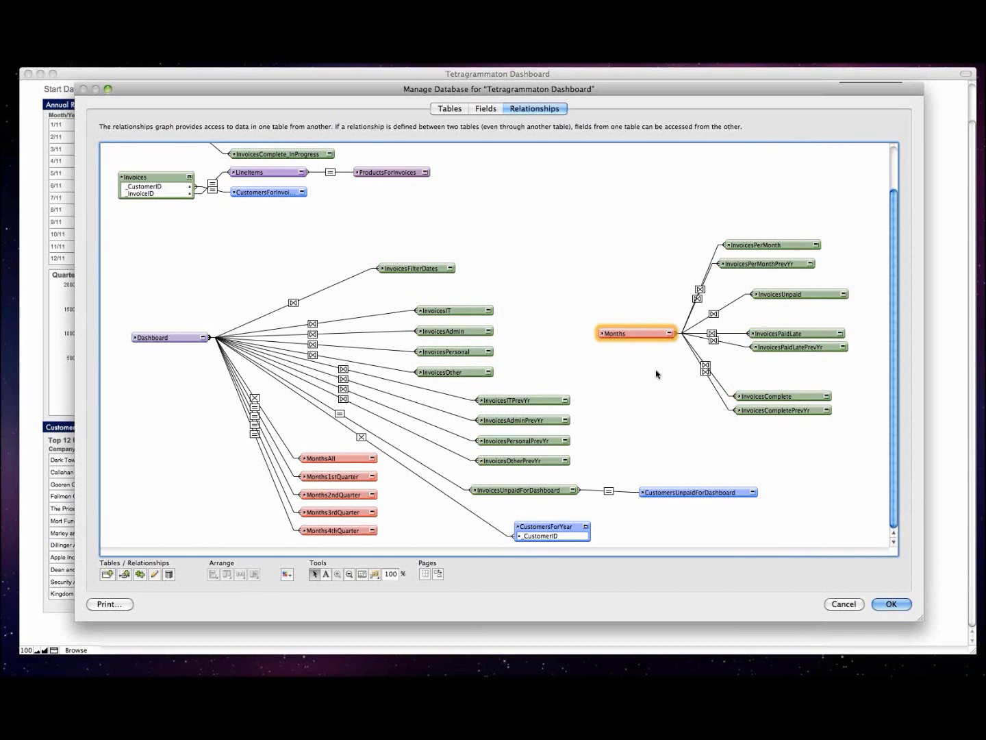
pyautogui.moveTo(374, 288); pyautogui.dragTo(521, 386)
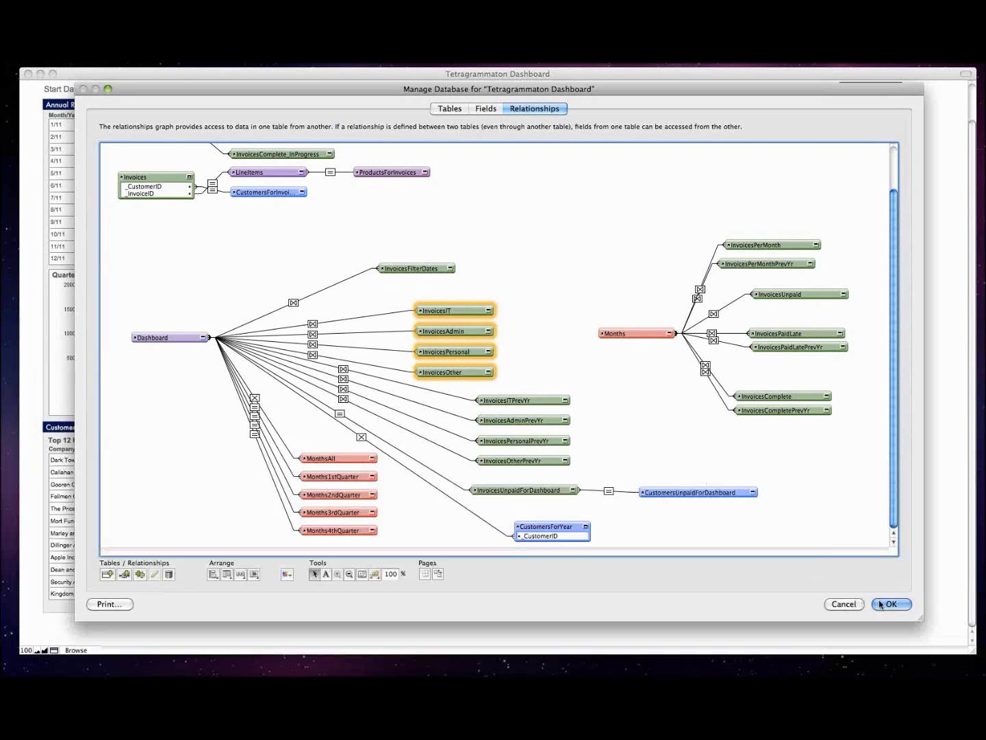
pyautogui.press('Return')
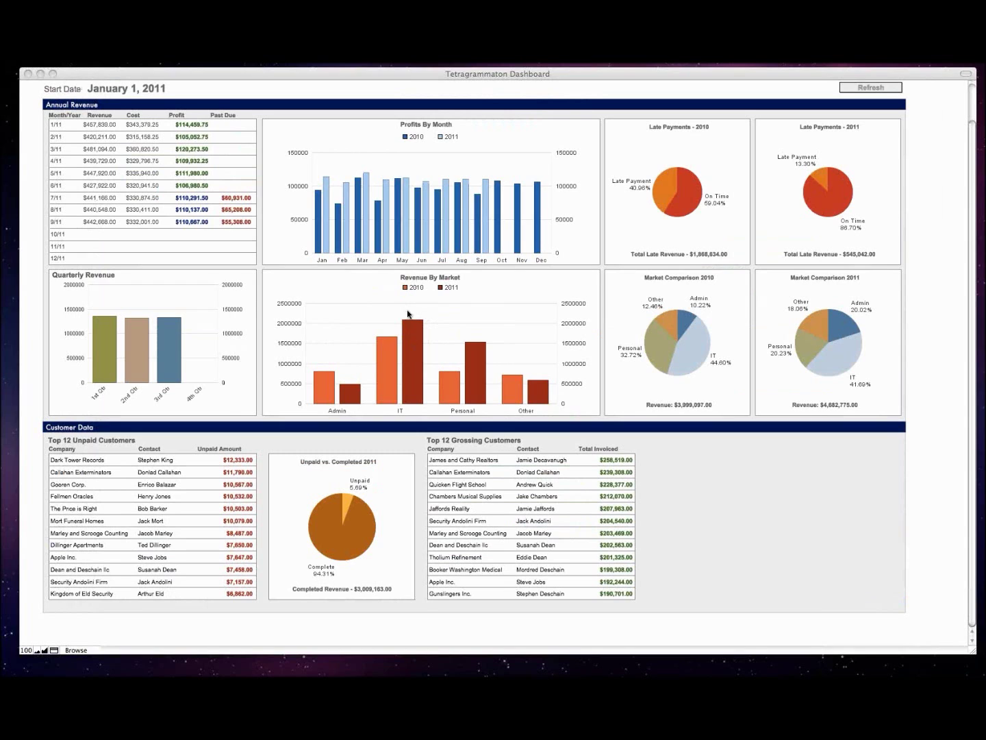
# Open the Revenue By Market chart's setup in Layout mode and select its Sum(InvoicesAdmin::Total) vertical axis series
pyautogui.press('super+l')
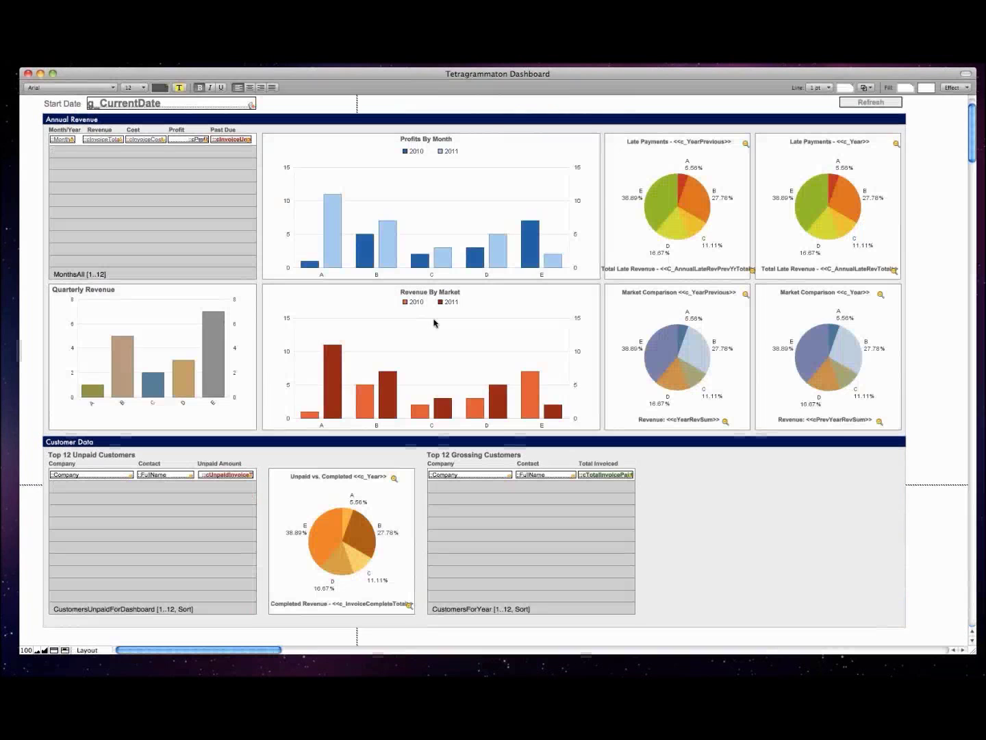
pyautogui.doubleClick(453, 319)
pyautogui.moveTo(400, 164); pyautogui.dragTo(352, 143)
pyautogui.click(355, 235)
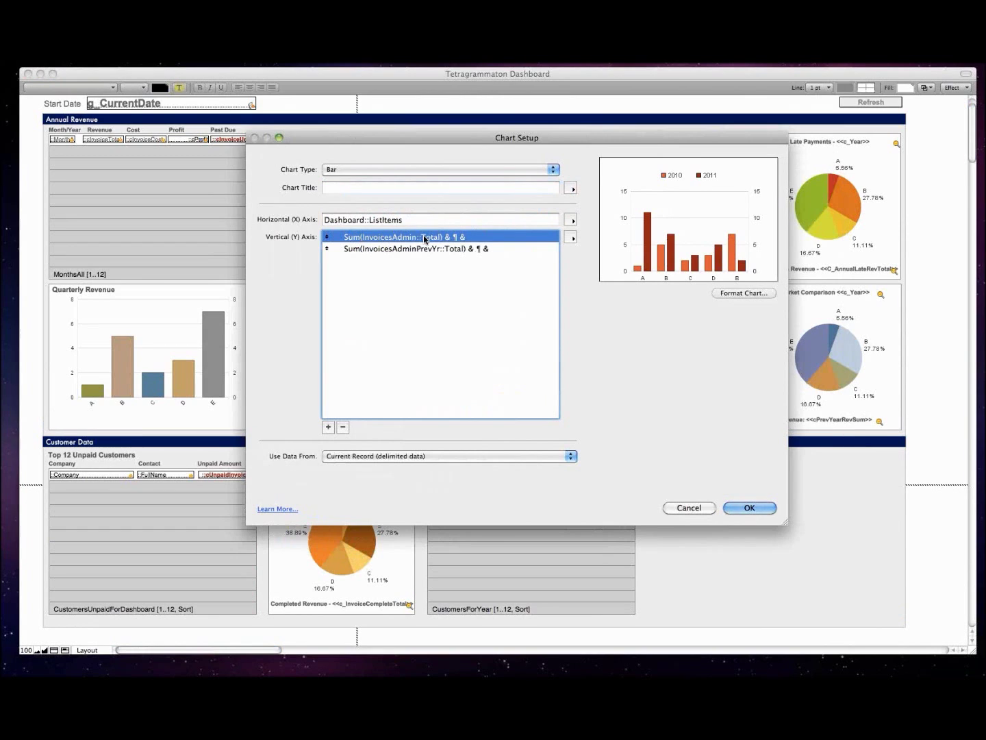
# Examine the calculation behind the Sum(InvoicesAdmin::Total) series, covering the Admin, IT, Personal and Other market sums, and close it
pyautogui.click(571, 237)
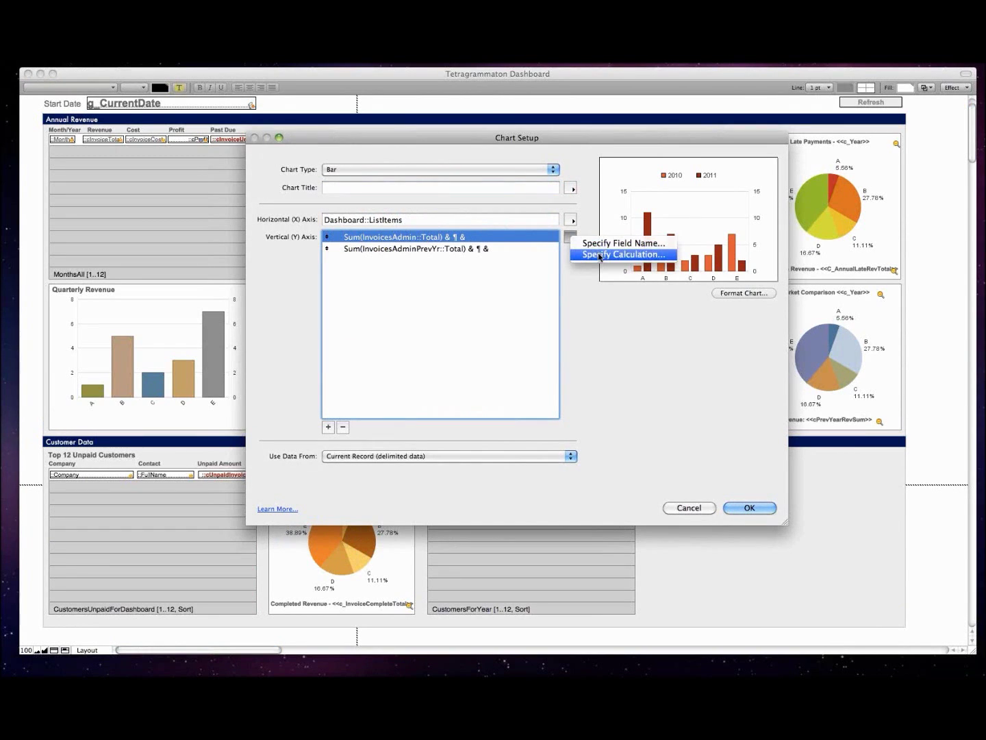
pyautogui.click(567, 237)
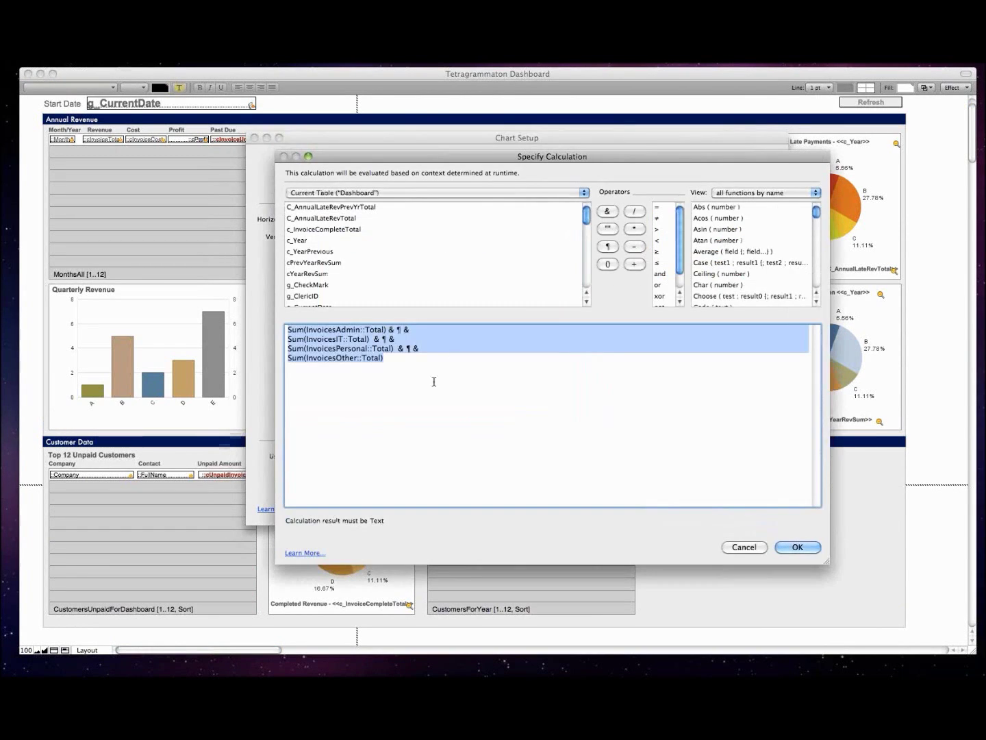
pyautogui.click(315, 333)
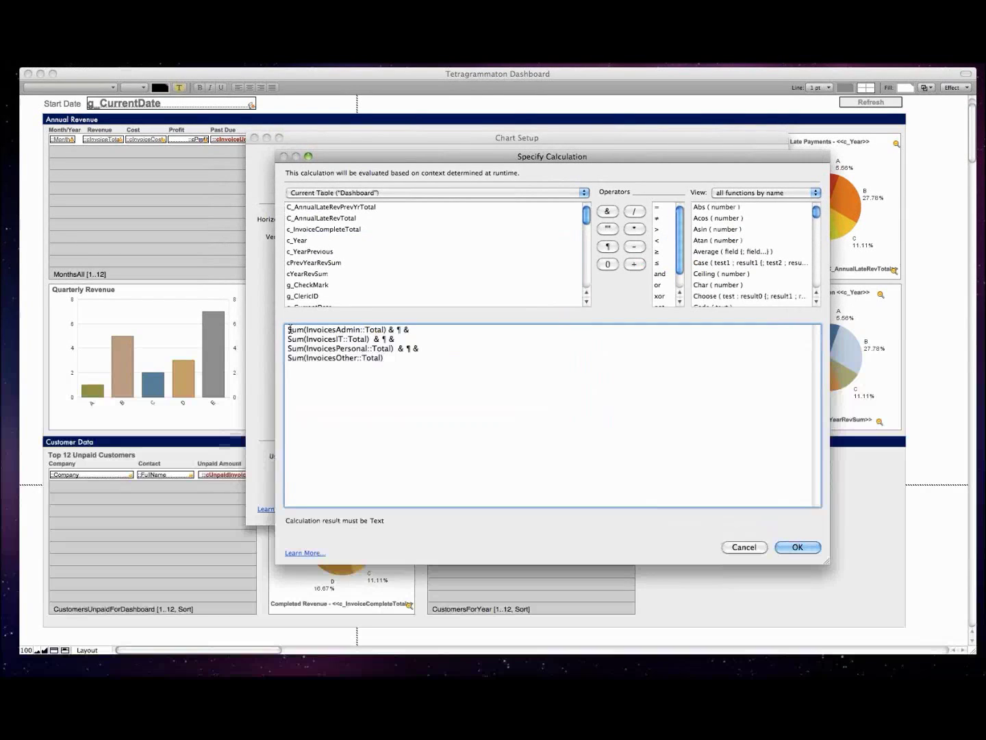
pyautogui.moveTo(288, 330); pyautogui.dragTo(386, 329)
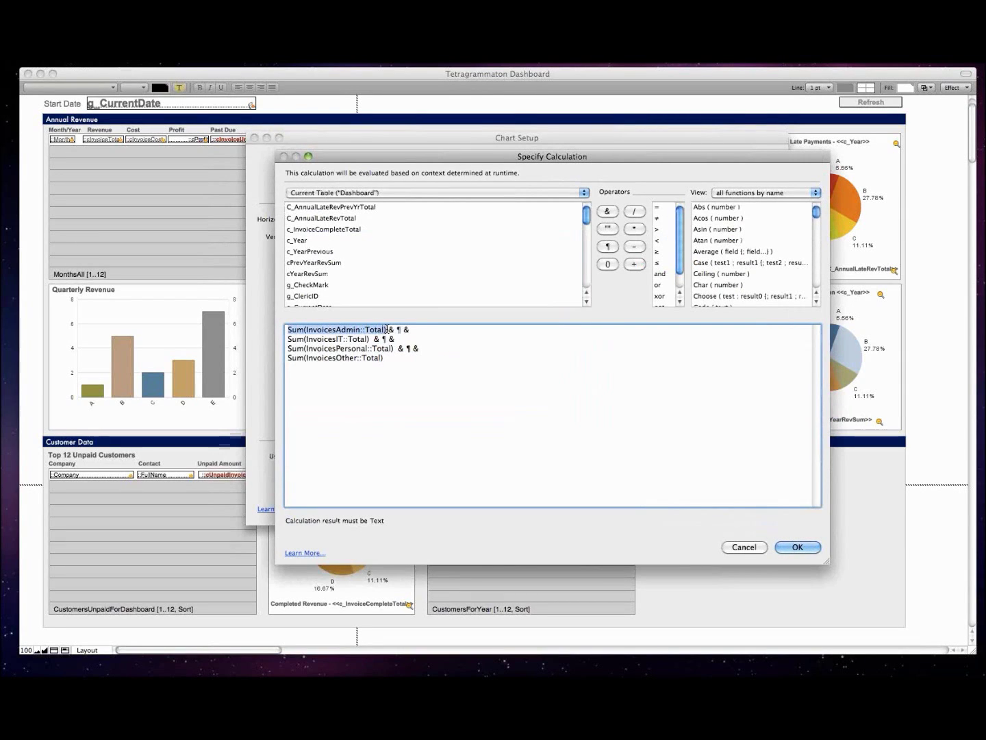
pyautogui.click(415, 419)
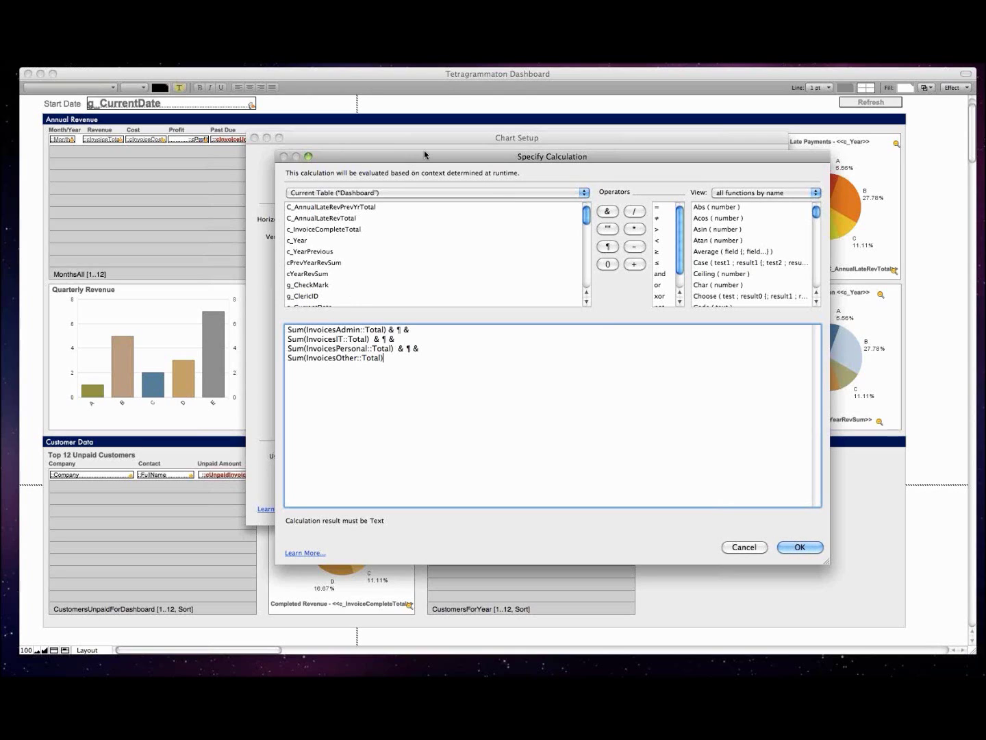
pyautogui.moveTo(423, 152); pyautogui.dragTo(446, 124)
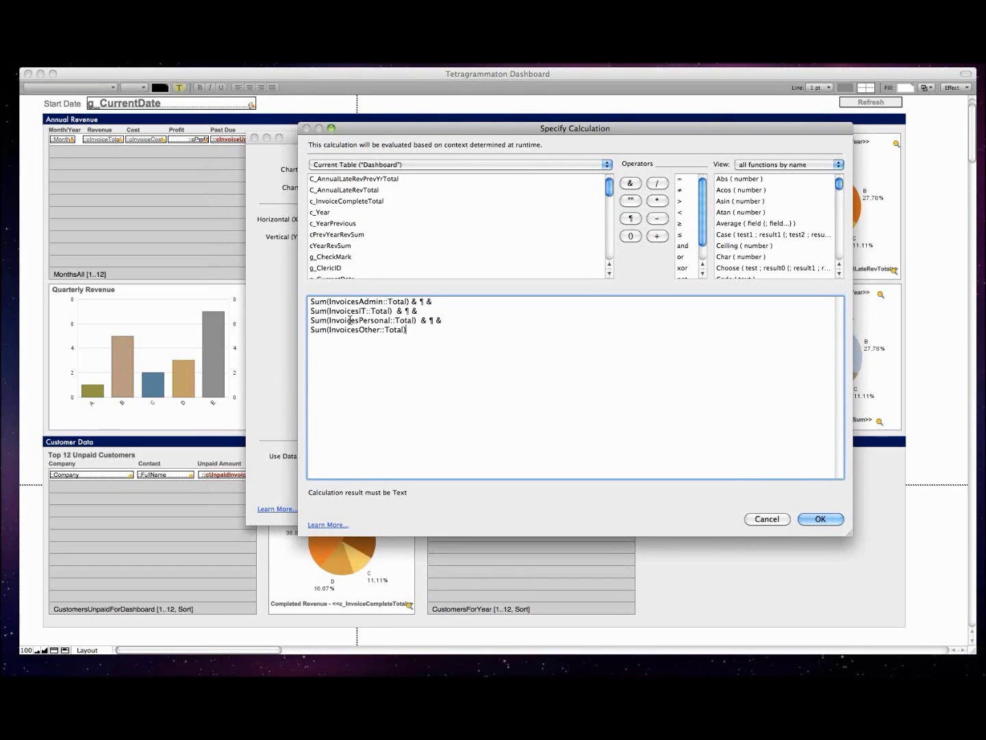
pyautogui.click(802, 519)
# Accept the Revenue By Market chart setup, then save the layout and return to Browse mode
pyautogui.moveTo(310, 138); pyautogui.dragTo(474, 281)
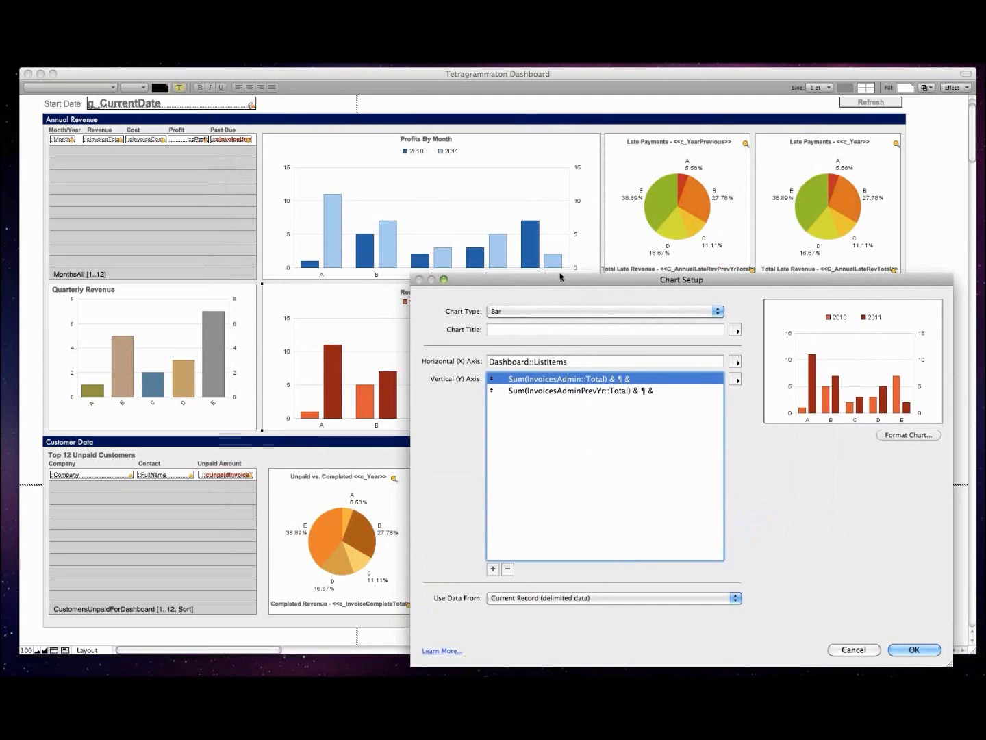
pyautogui.moveTo(559, 278); pyautogui.dragTo(405, 171)
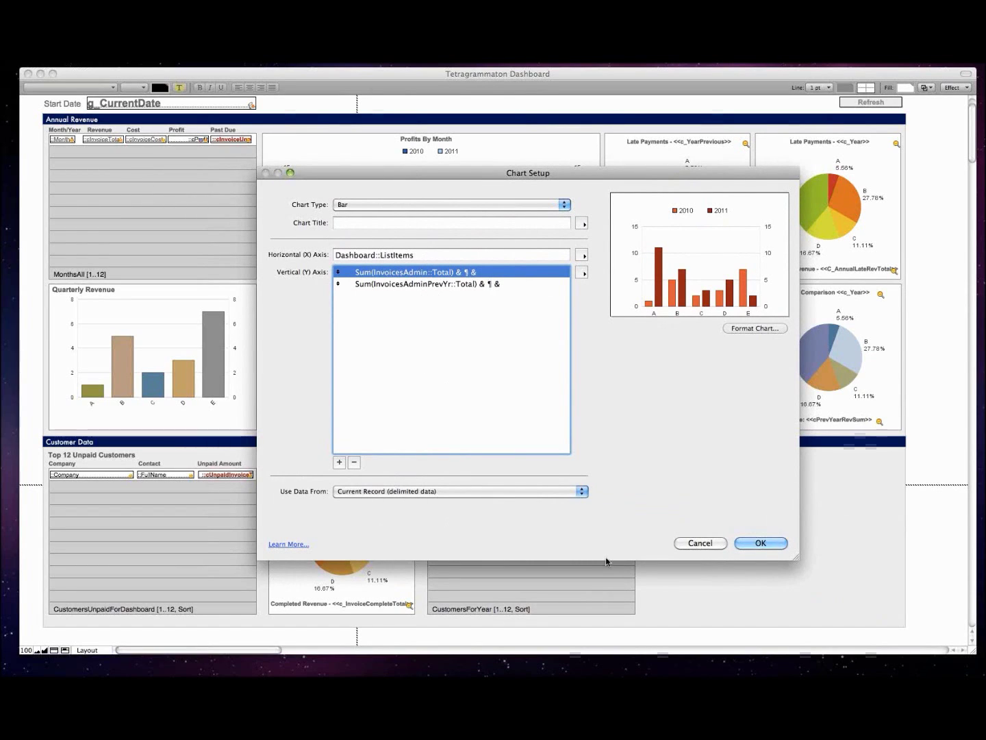
pyautogui.click(744, 544)
pyautogui.press('super+s')
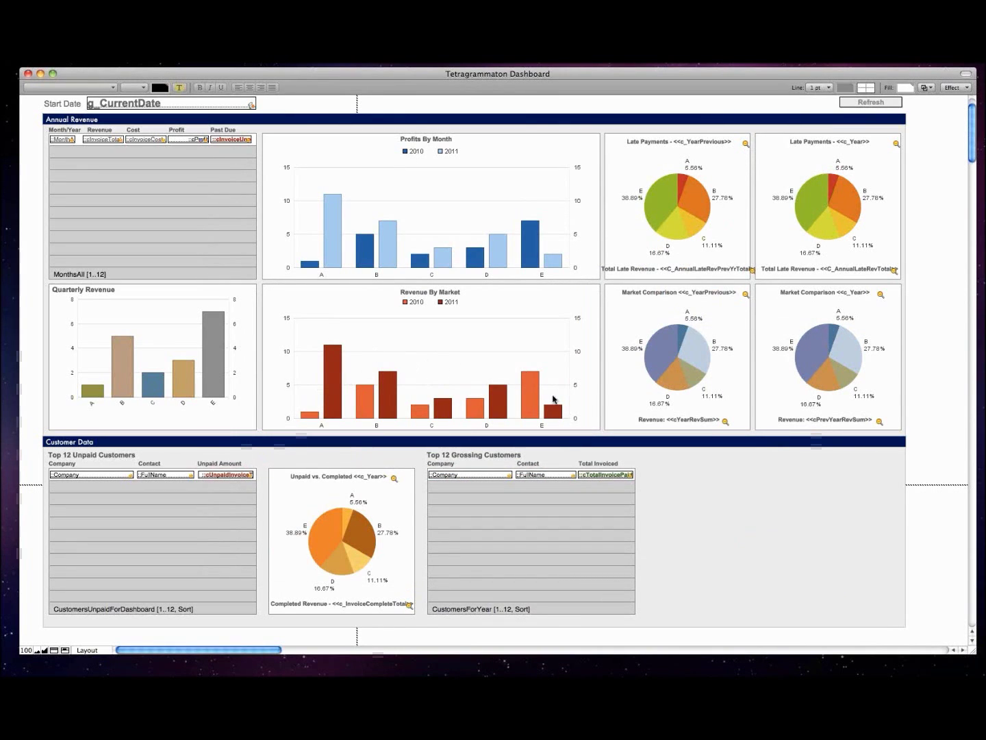
pyautogui.press('super+b')
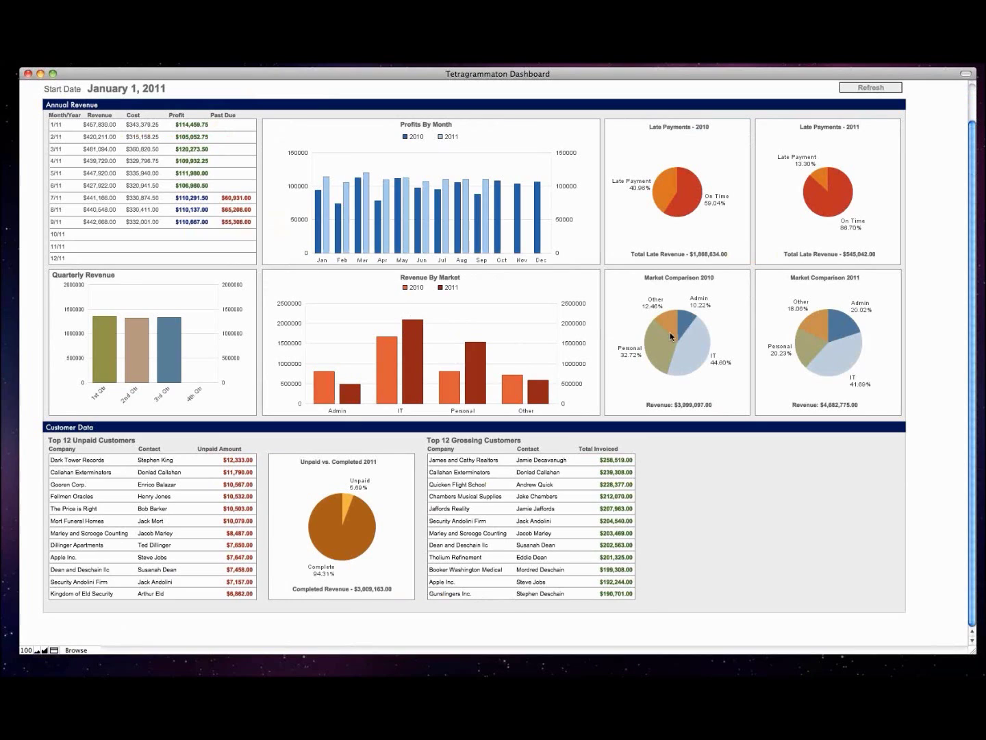
# Inspect the market slices in the Market Comparison 2010 and Market Comparison 2011 pie charts
pyautogui.click(825, 452)
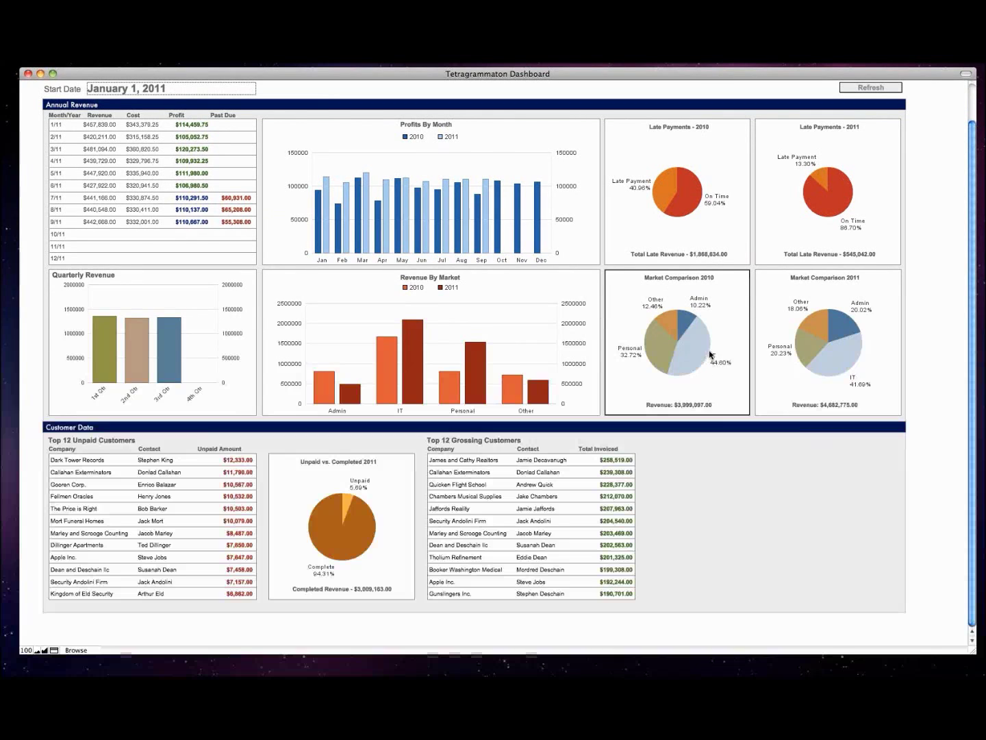
pyautogui.moveTo(671, 323)
pyautogui.moveTo(648, 344)
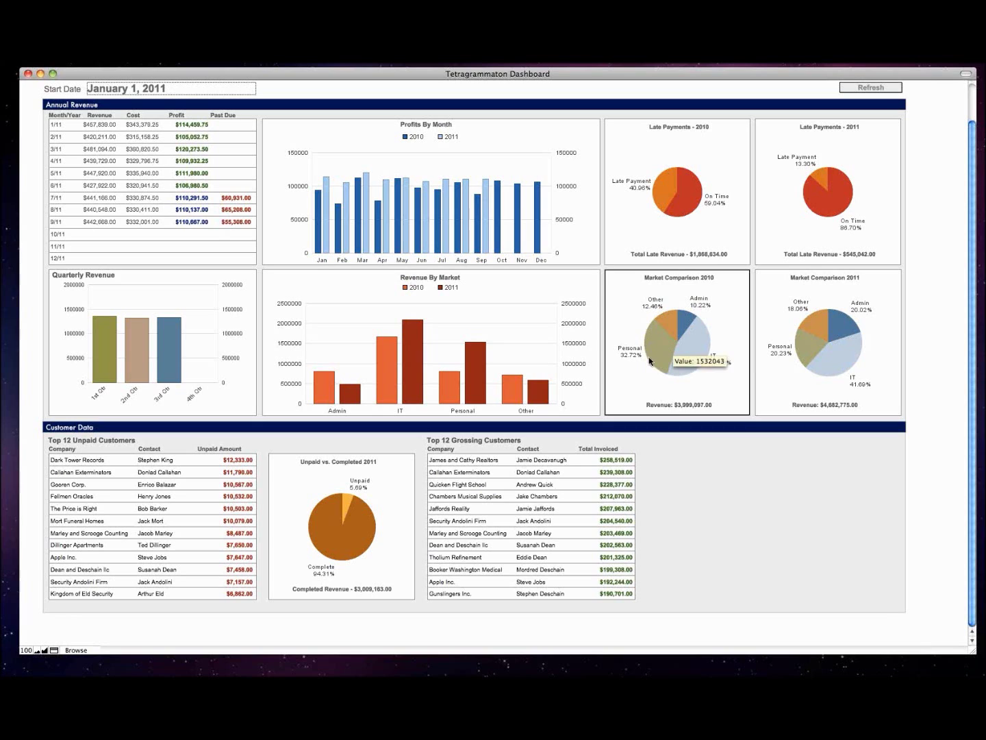
pyautogui.moveTo(683, 357)
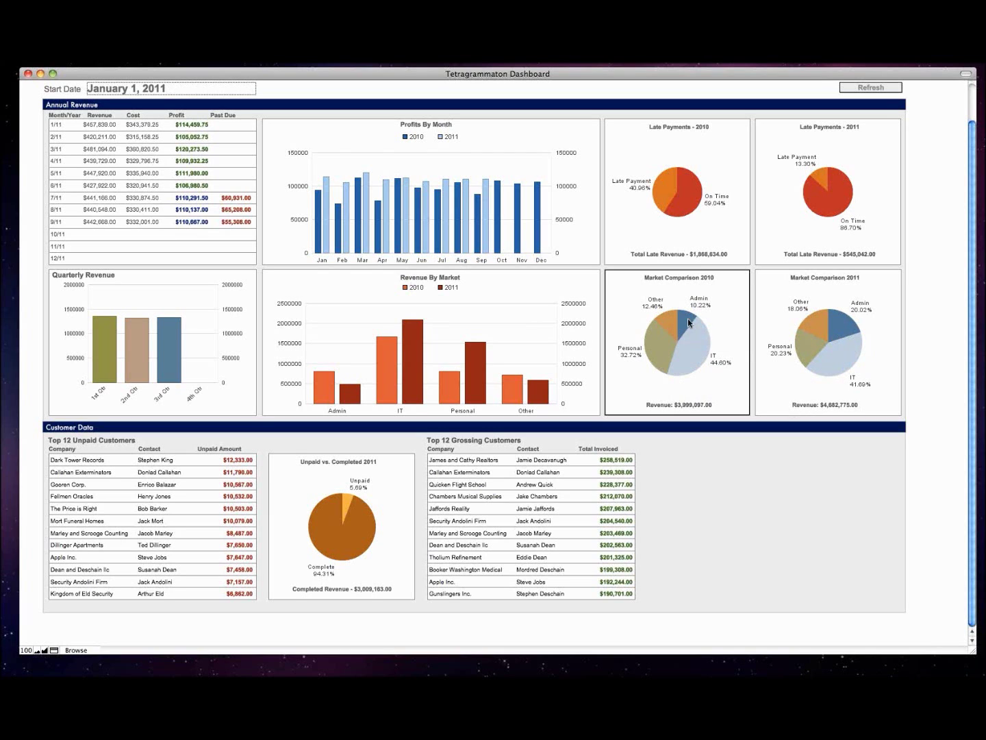
pyautogui.moveTo(843, 319)
pyautogui.moveTo(842, 375)
pyautogui.click(789, 380)
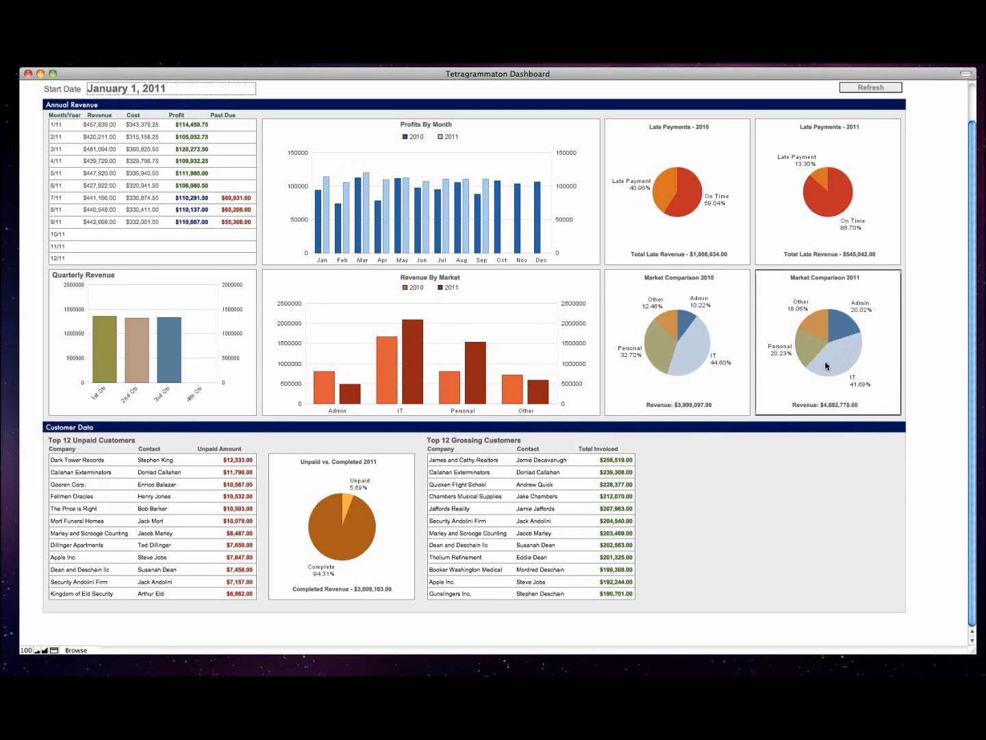
pyautogui.moveTo(826, 366)
pyautogui.click(827, 367)
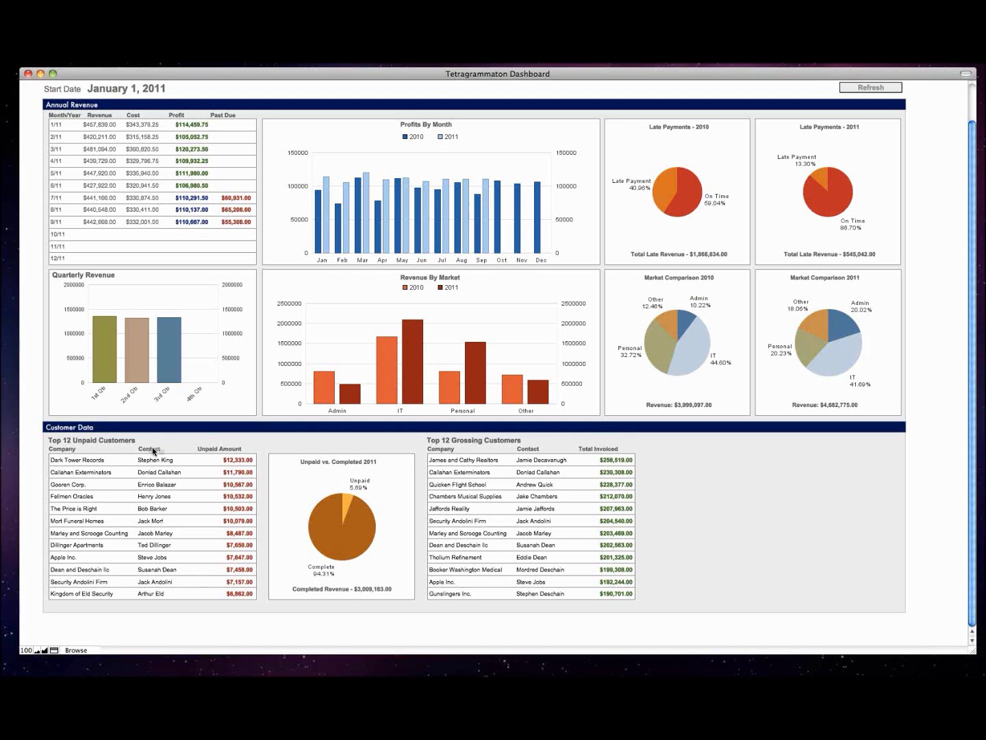
# Review the Top 12 Unpaid Customers list and inspect the slices of the Unpaid vs. Completed 2011 pie chart
pyautogui.click(94, 465)
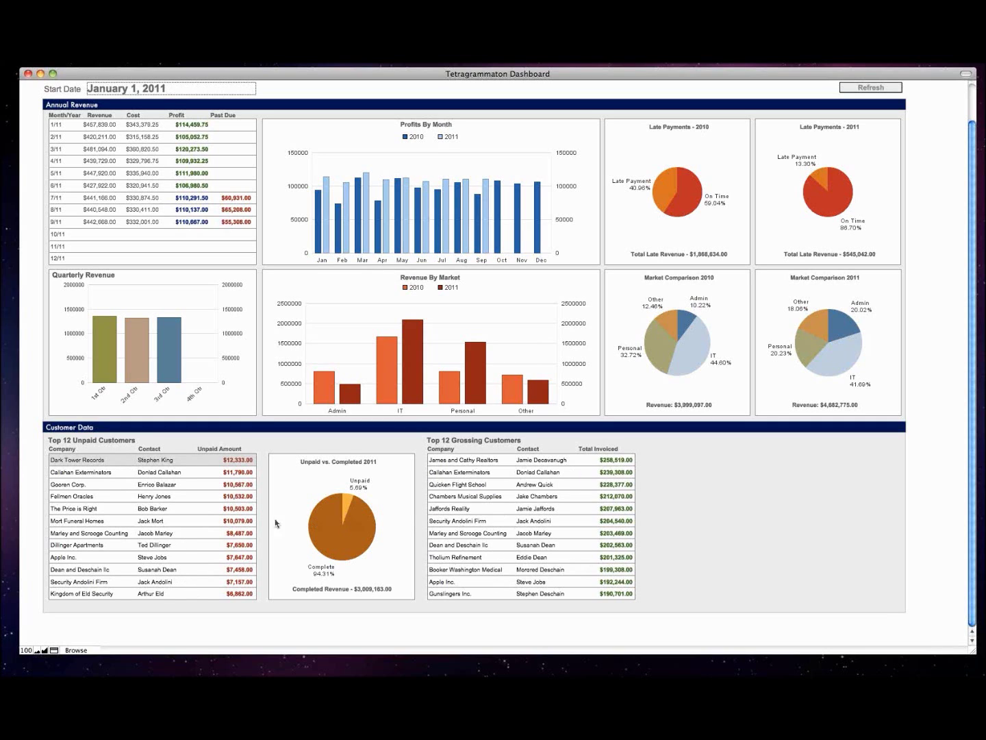
pyautogui.click(98, 475)
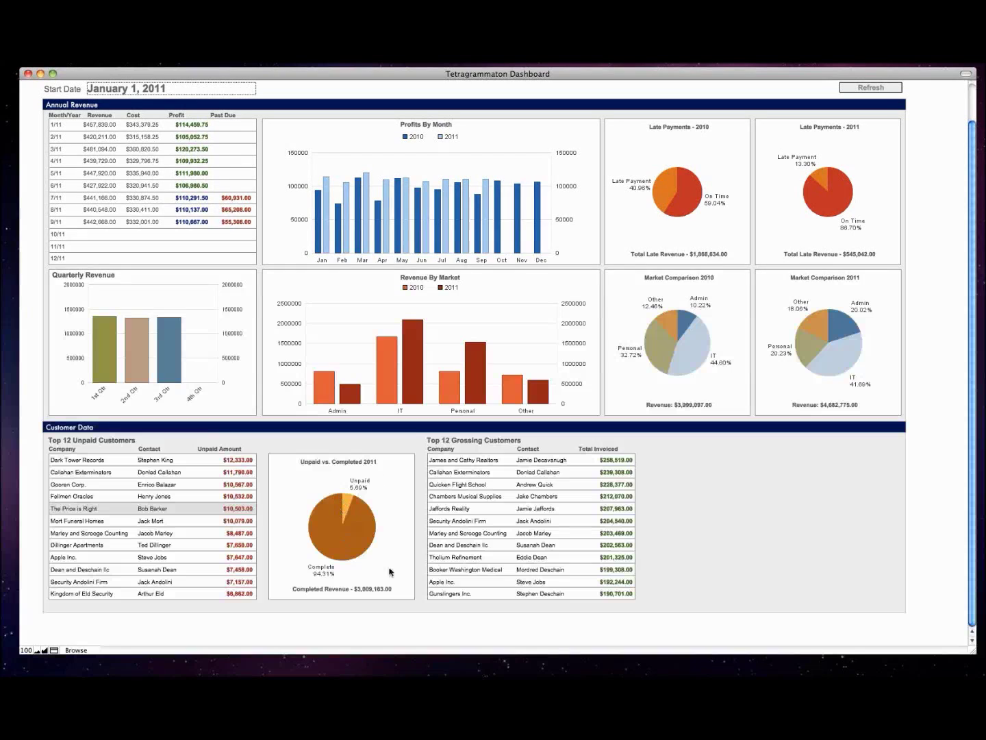
pyautogui.click(336, 522)
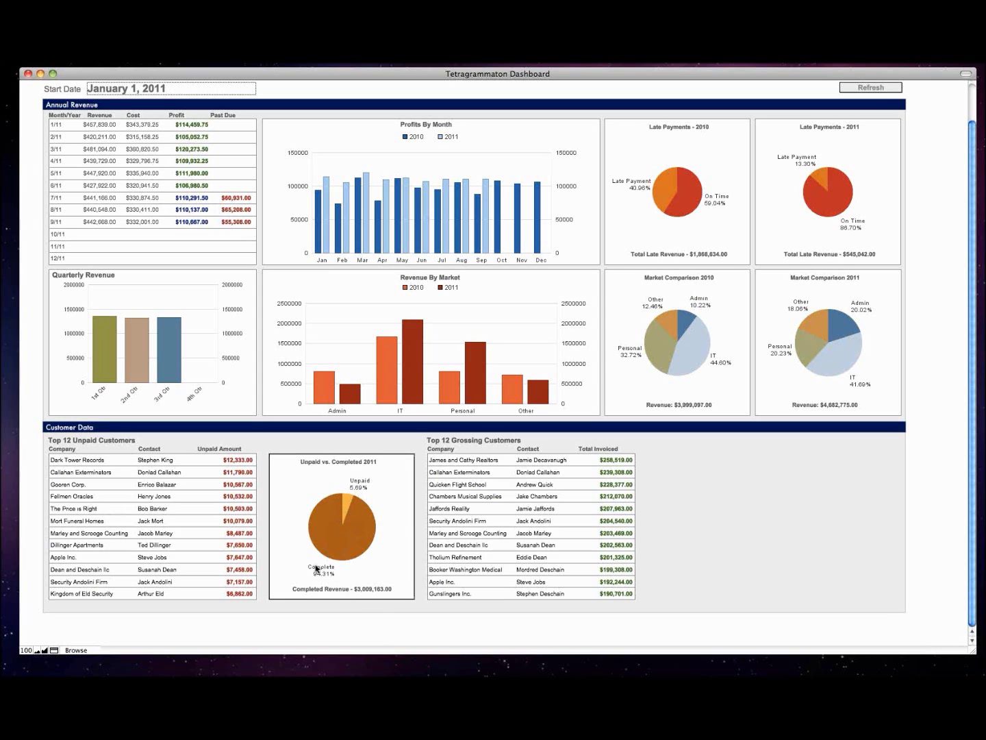
pyautogui.moveTo(320, 572)
pyautogui.moveTo(341, 502)
pyautogui.moveTo(323, 526)
pyautogui.click(315, 452)
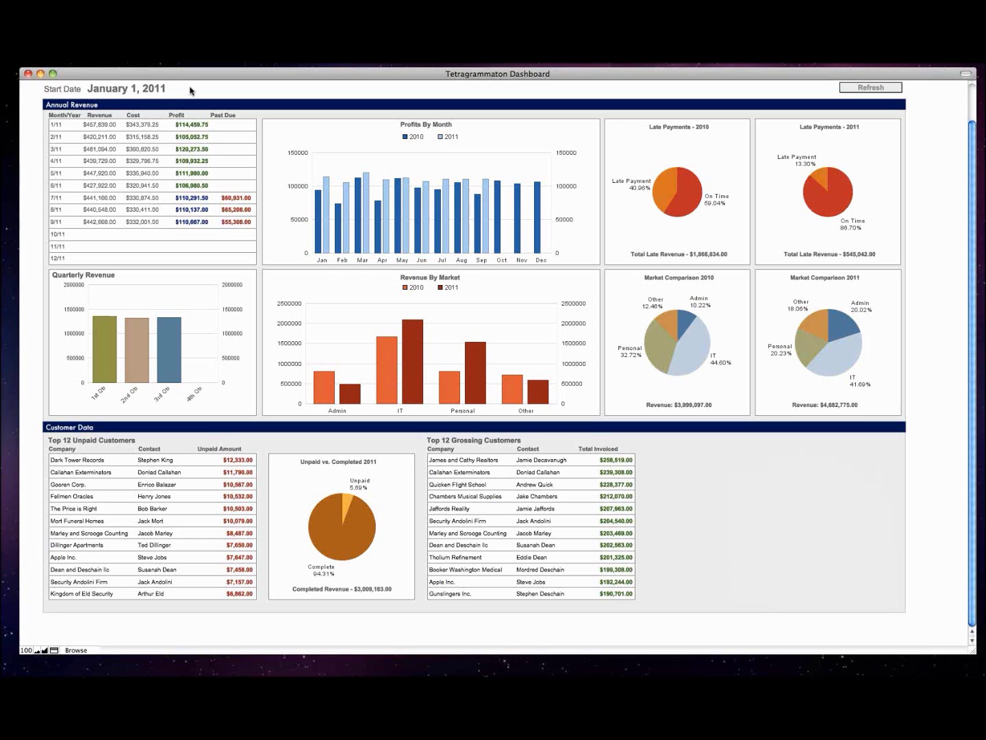
pyautogui.moveTo(189, 78); pyautogui.dragTo(185, 16)
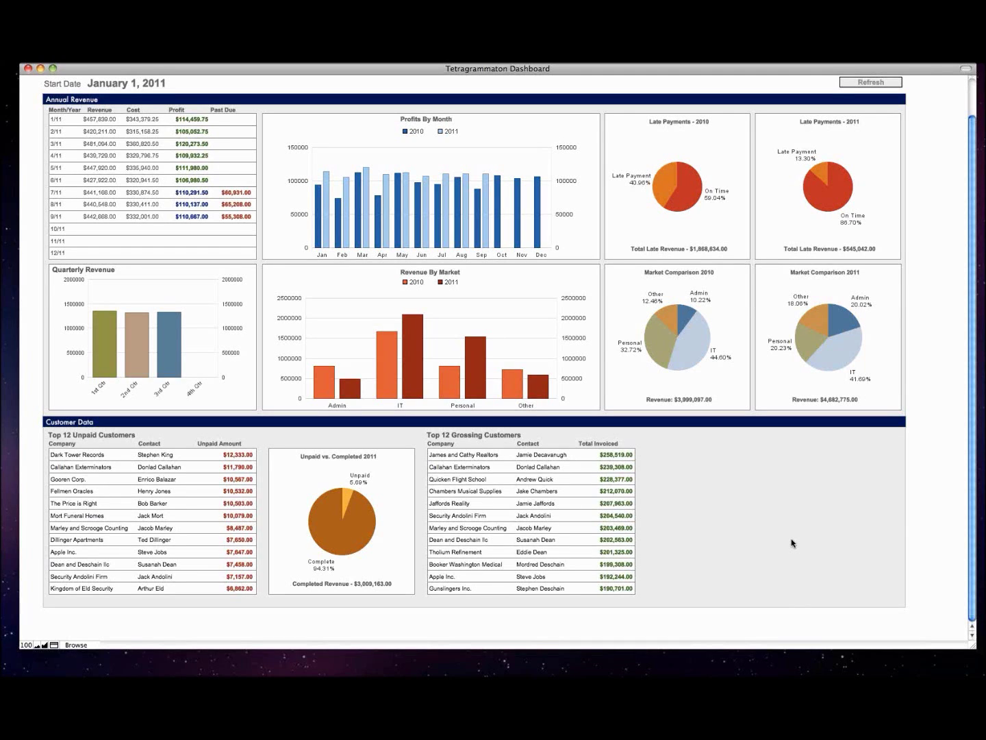
pyautogui.press('Tab')
pyautogui.click(745, 383)
pyautogui.click(744, 552)
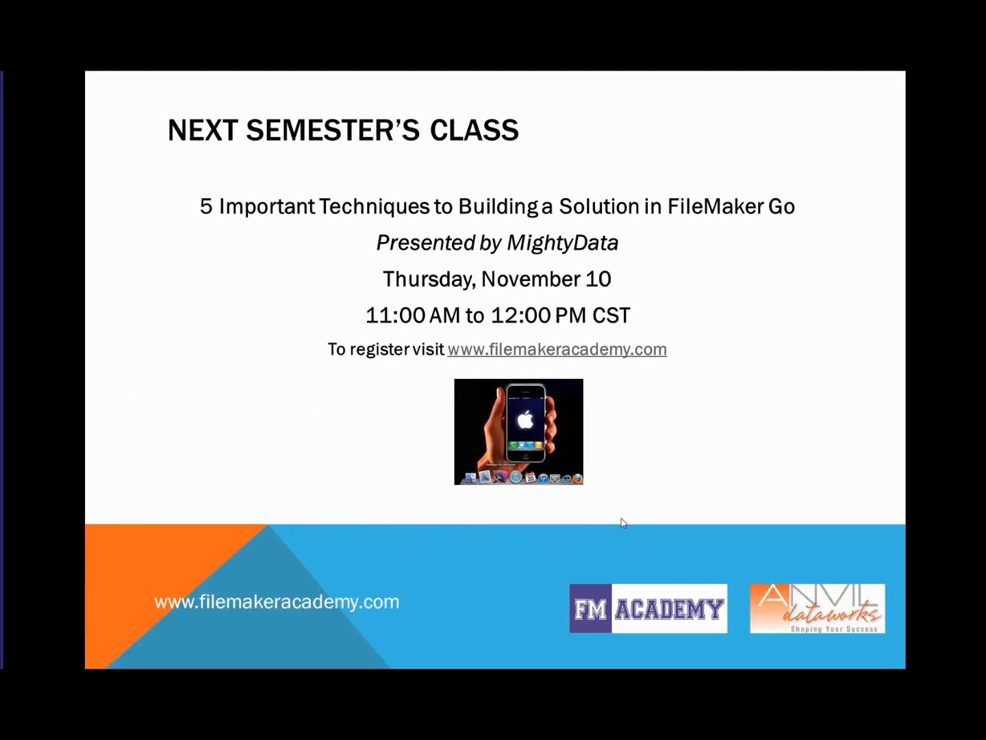
pyautogui.press('Right')
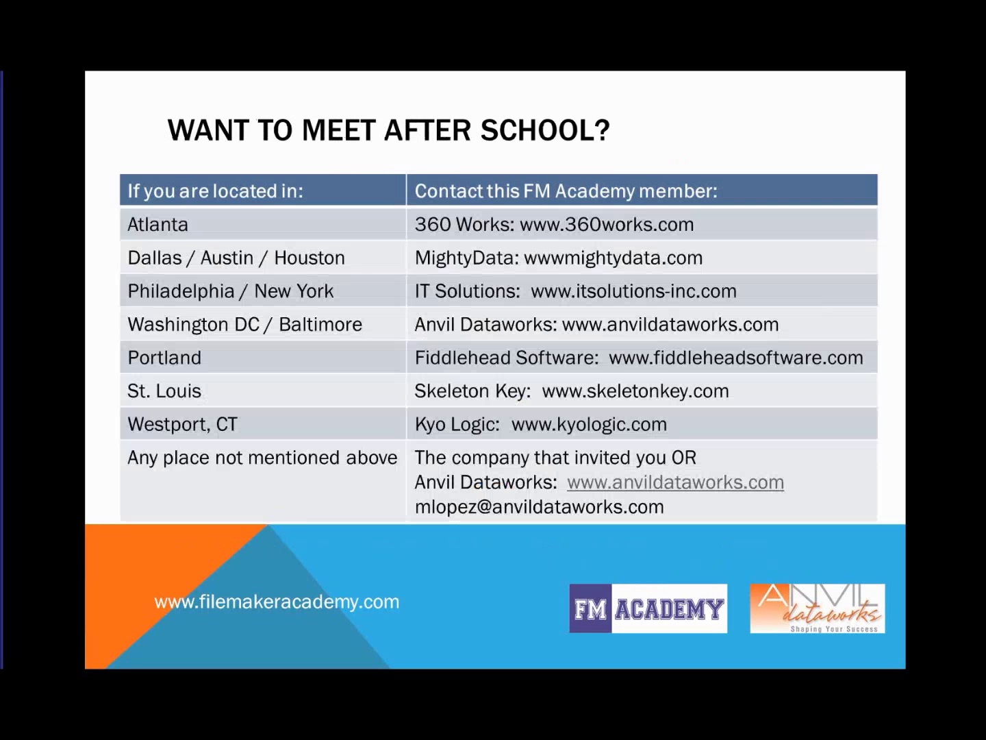